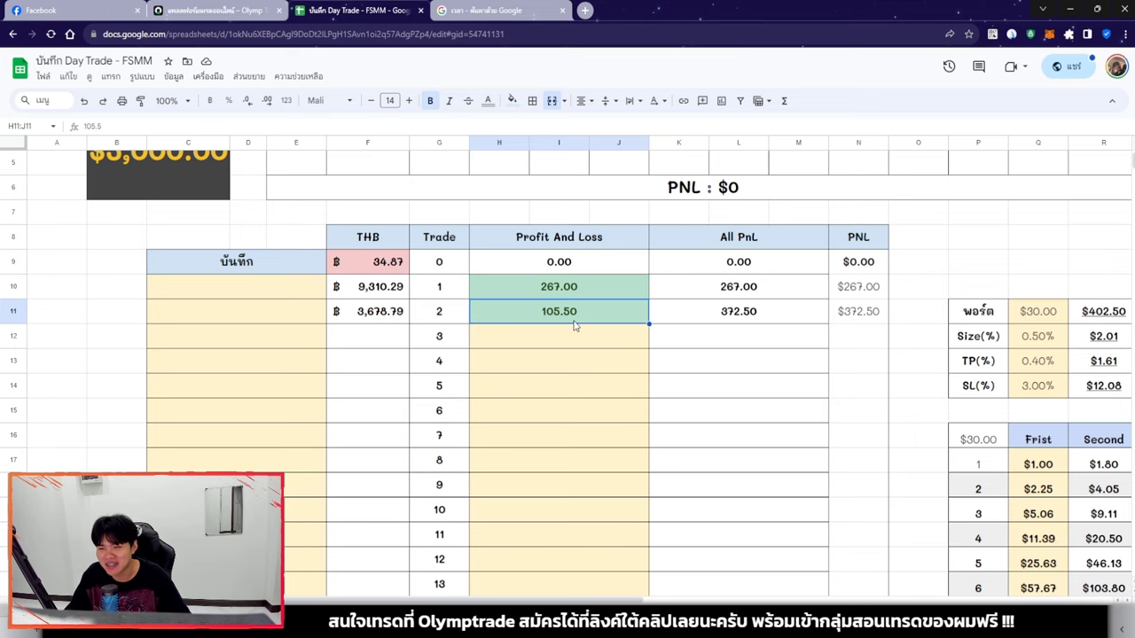
Check the current time in the Google search results and look at the Commodity Composite Index chart in Olymp Trade
click(592, 335)
key(ctrl+Tab)
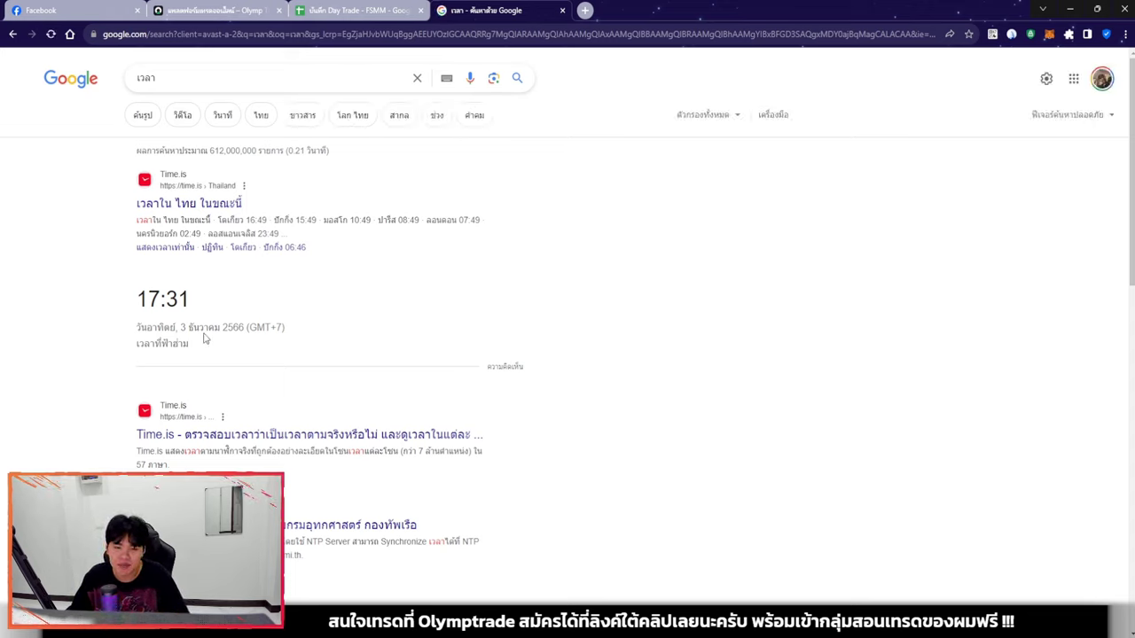
click(205, 9)
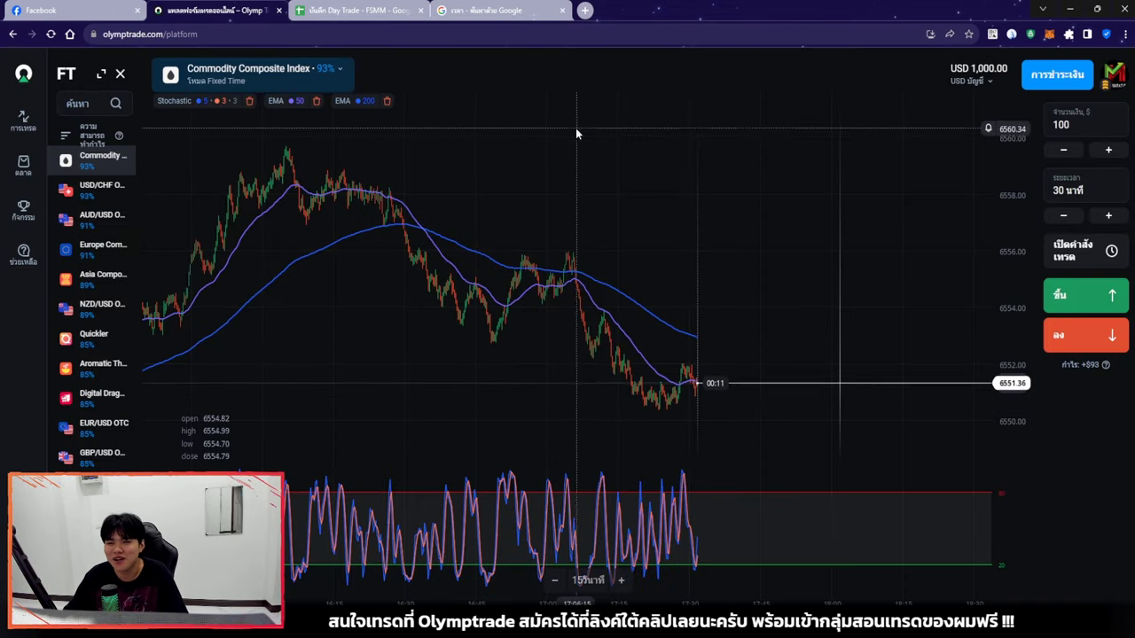
click(543, 11)
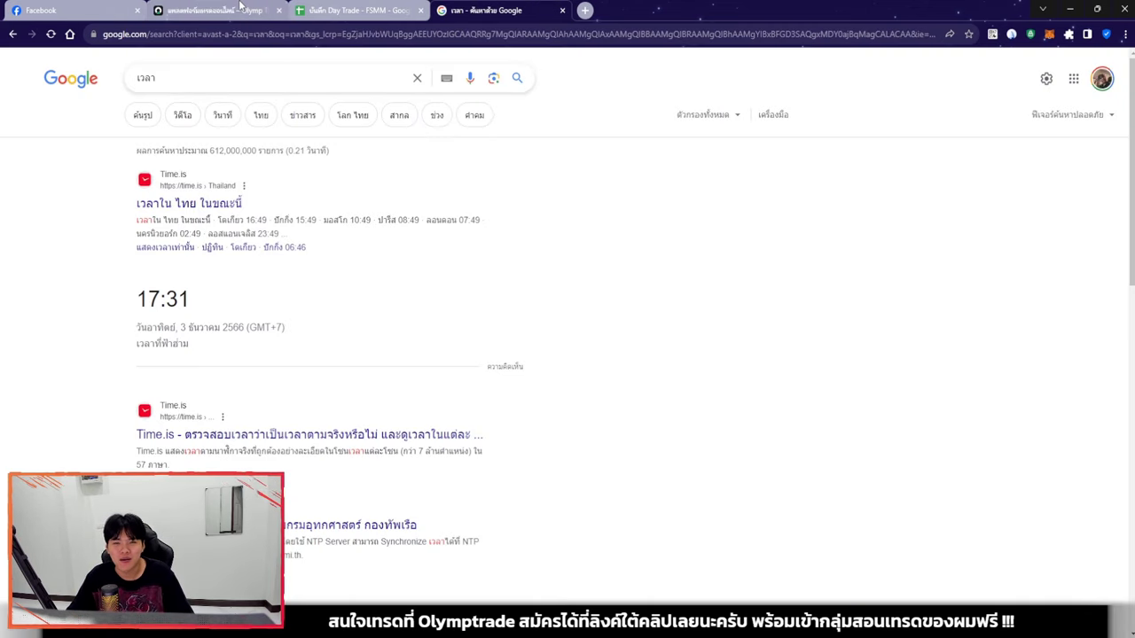
In Olymp Trade, open a 1-minute $100 up trade on the Digital Dragons Index
click(239, 7)
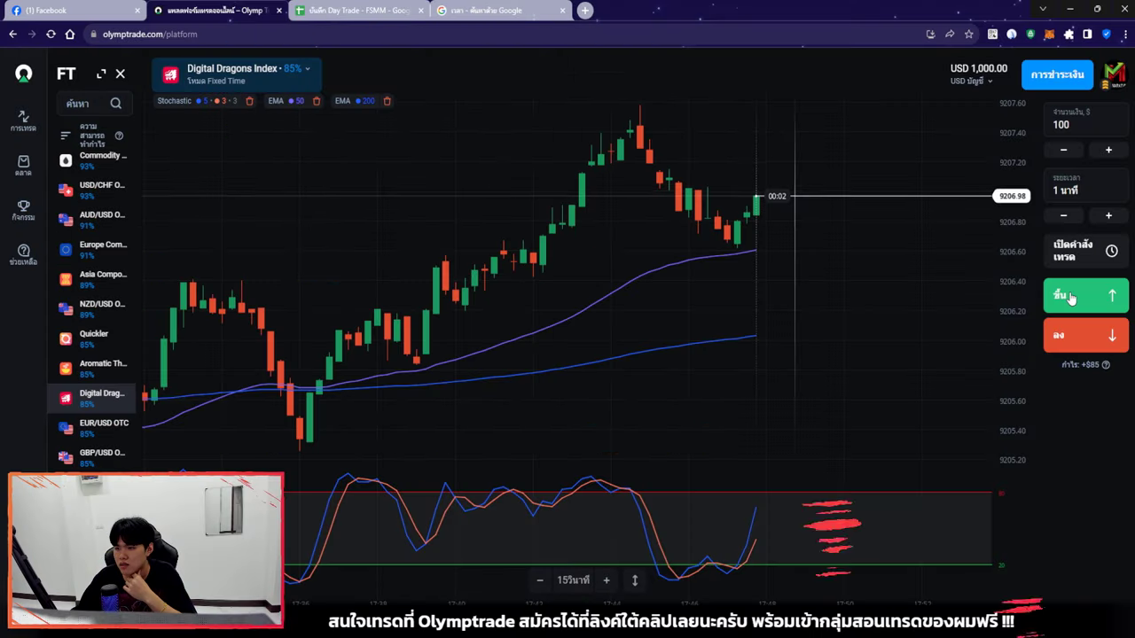
click(1070, 297)
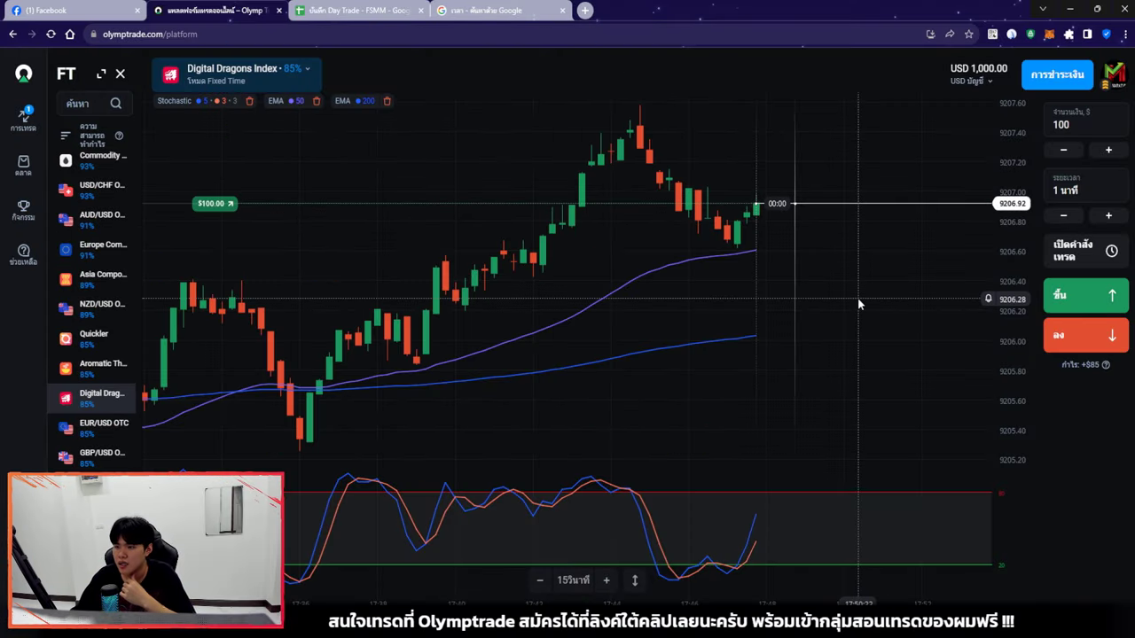
scroll(798, 275, up, 3)
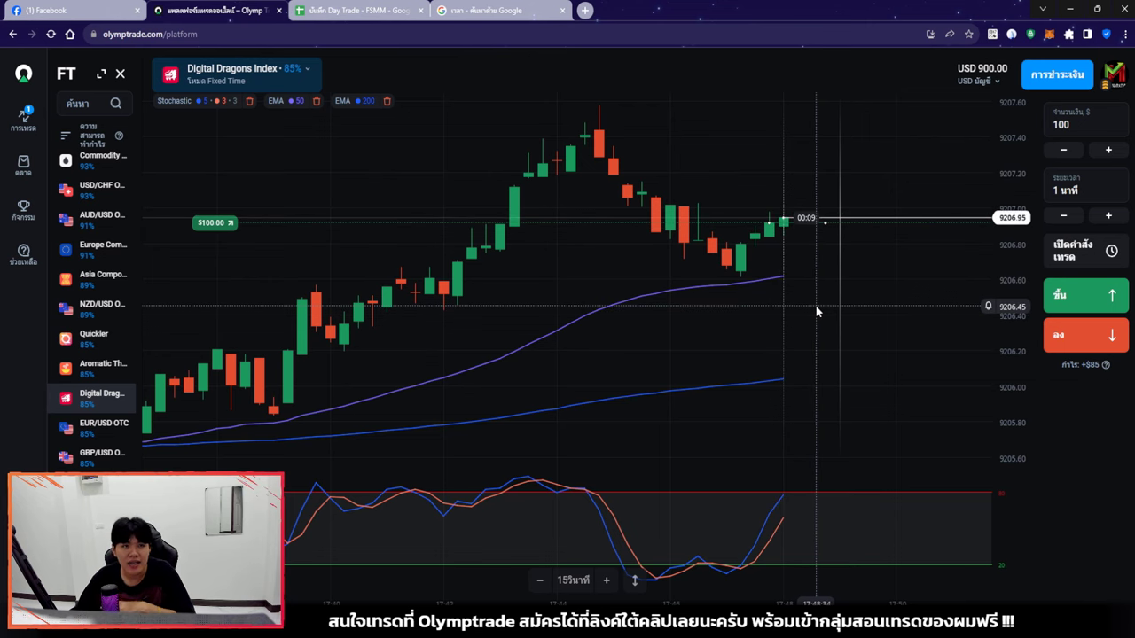
Annotate the Digital Dragons Index chart with arrows alongside the rising swing highs and lows from the lowest point onward
scroll(800, 295, down, 4)
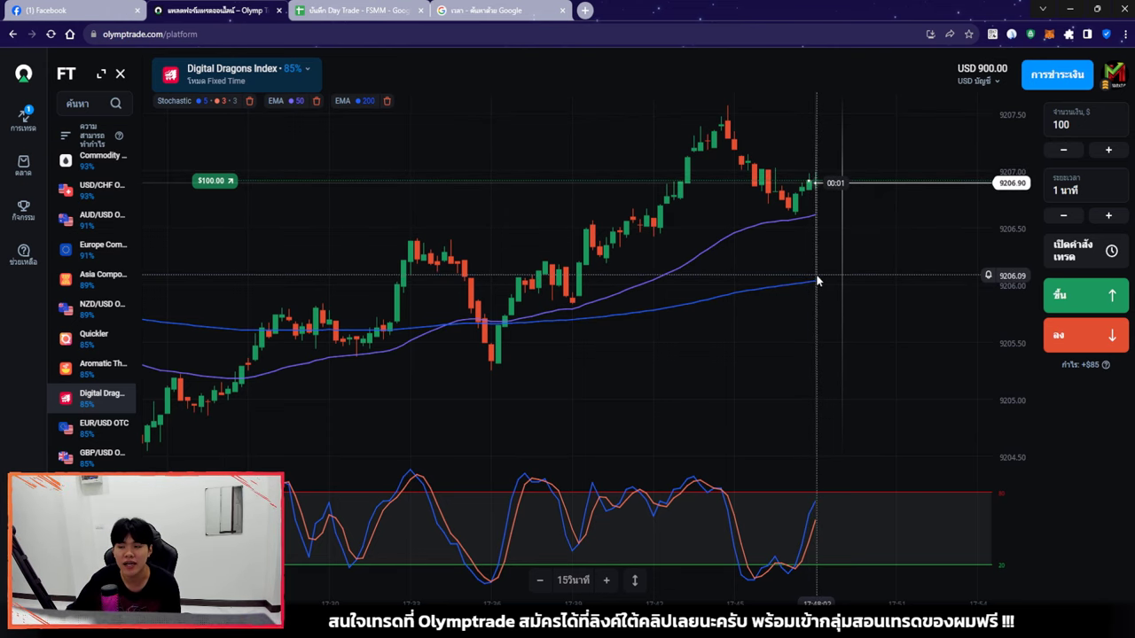
scroll(798, 266, down, 2)
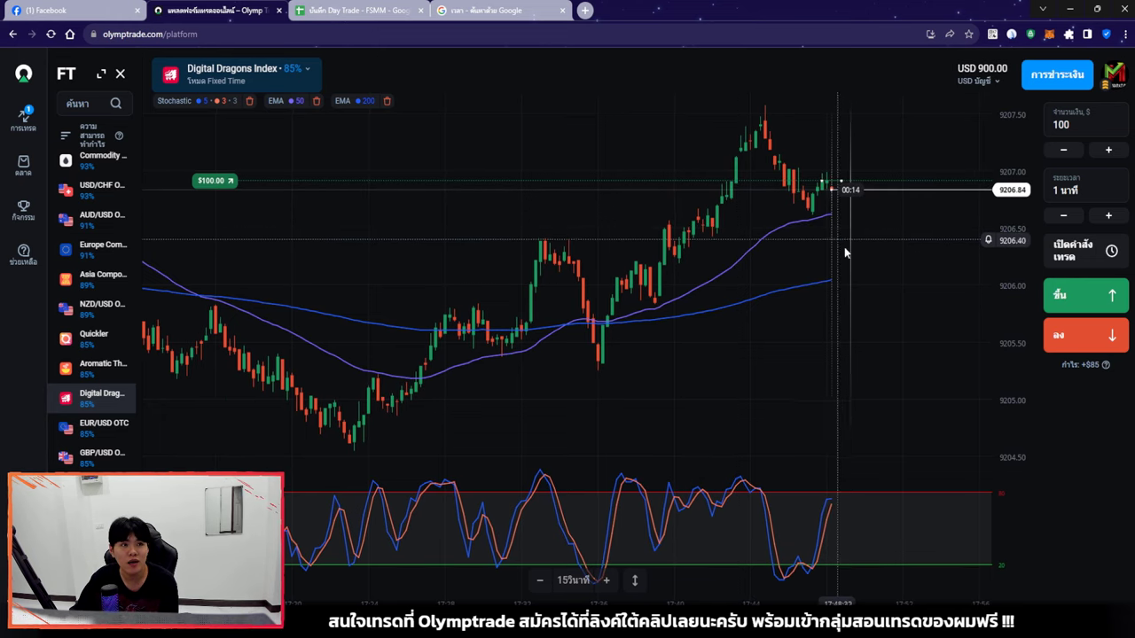
scroll(829, 266, down, 3)
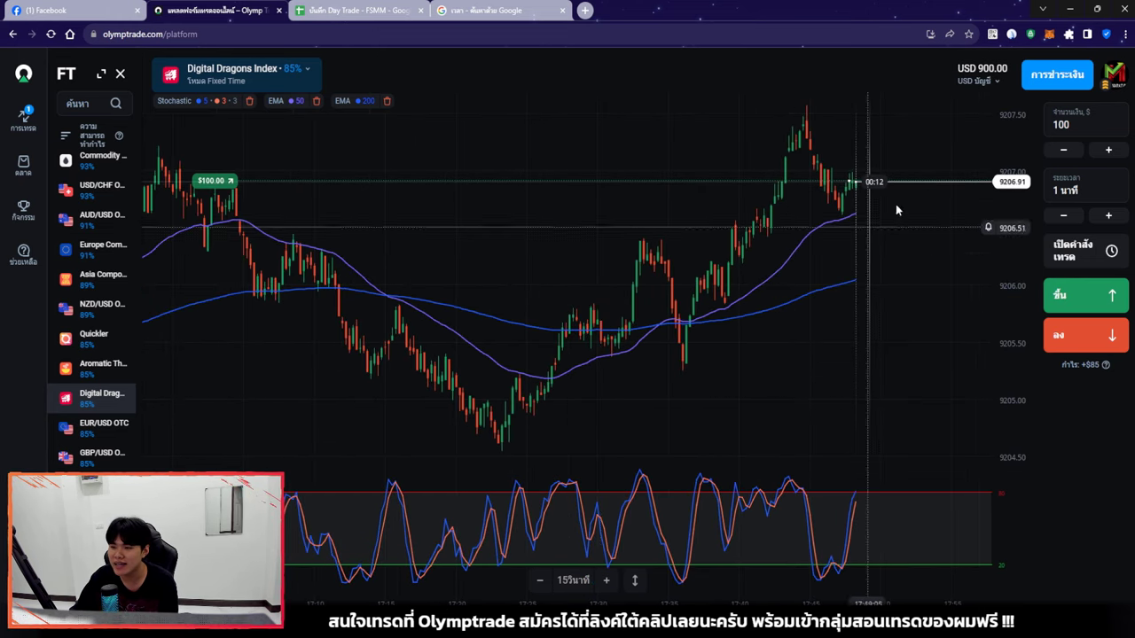
click(1012, 36)
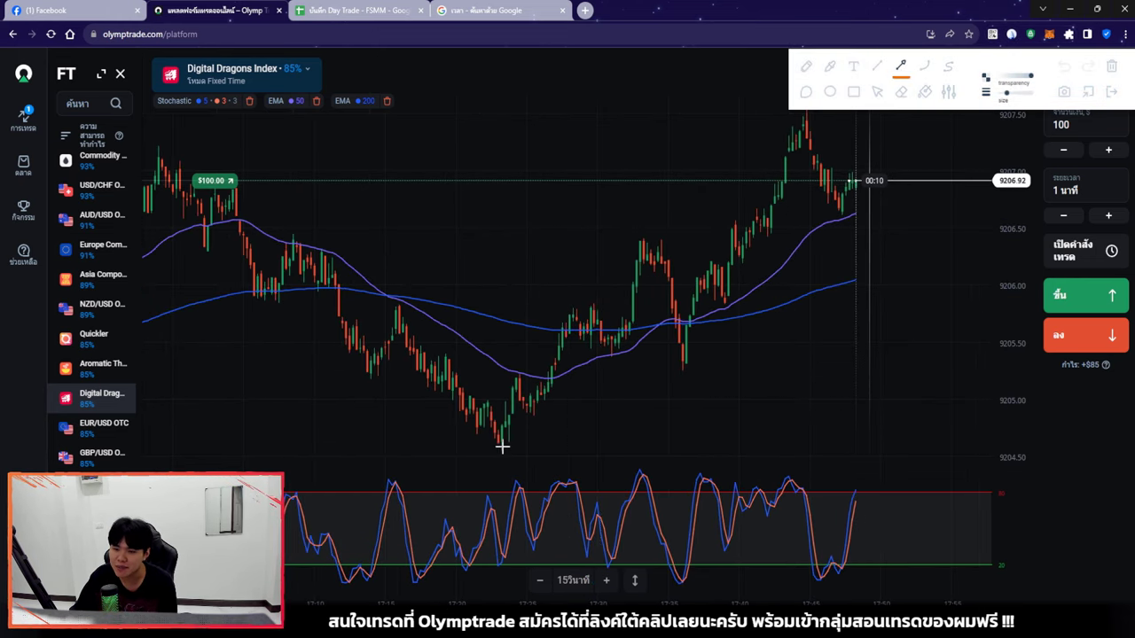
drag(555, 306, 603, 259)
drag(637, 240, 675, 206)
drag(723, 174, 749, 146)
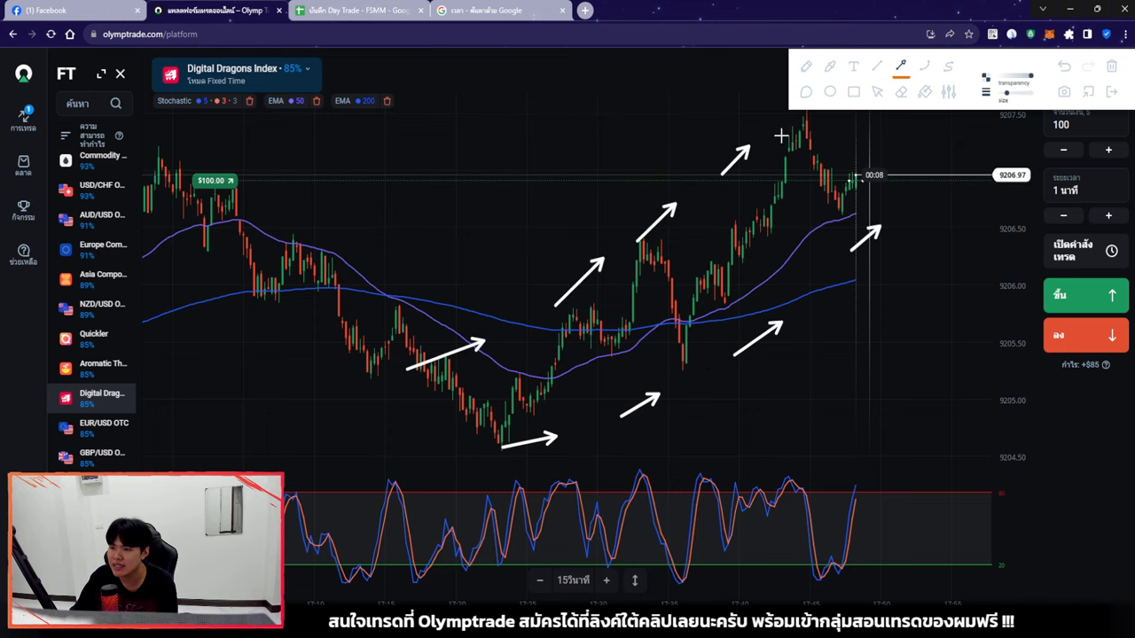
Trace the uptrend's zigzag swings with connected arrows up to the current price, and clear all the annotations
click(877, 91)
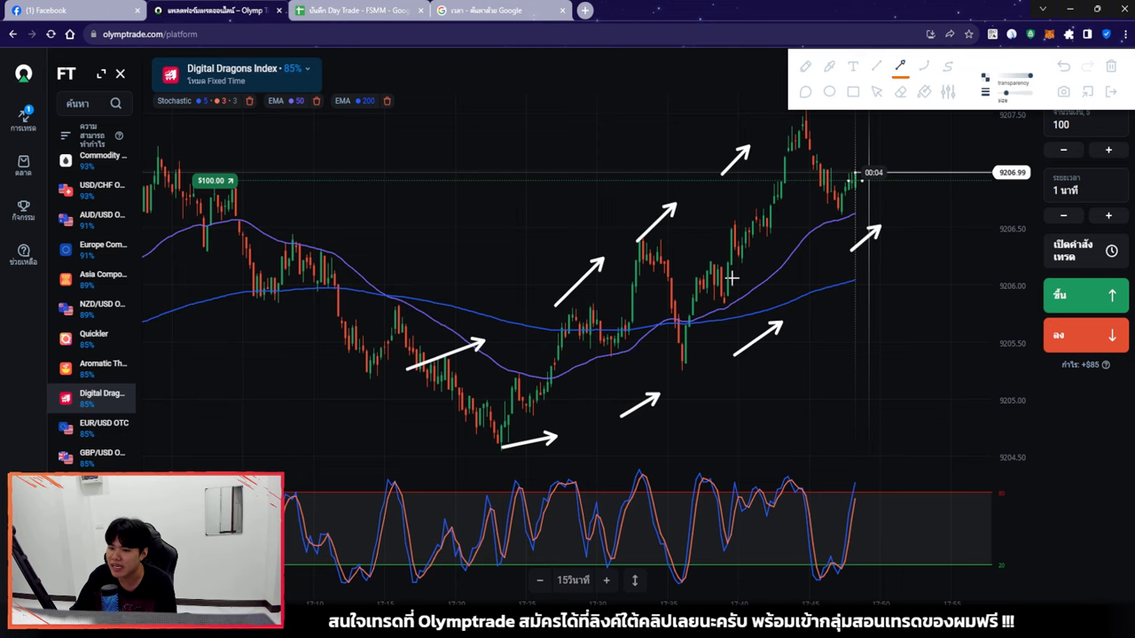
mouse_move(658, 257)
mouse_down()
mouse_move(709, 310)
mouse_move(800, 129)
mouse_move(844, 210)
mouse_up()
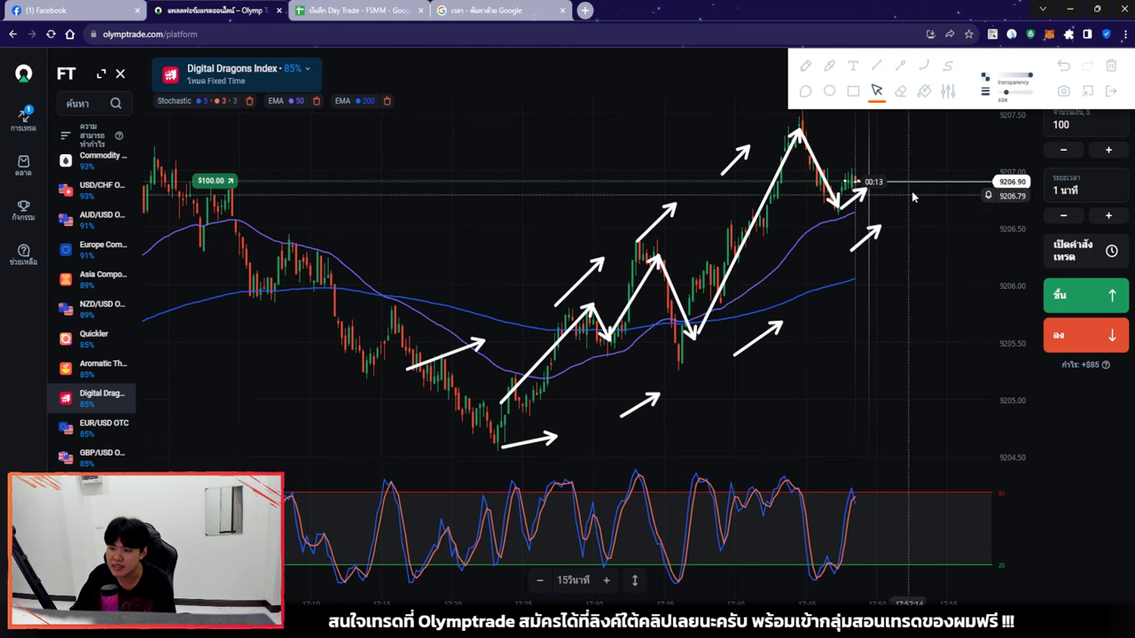
key(Escape)
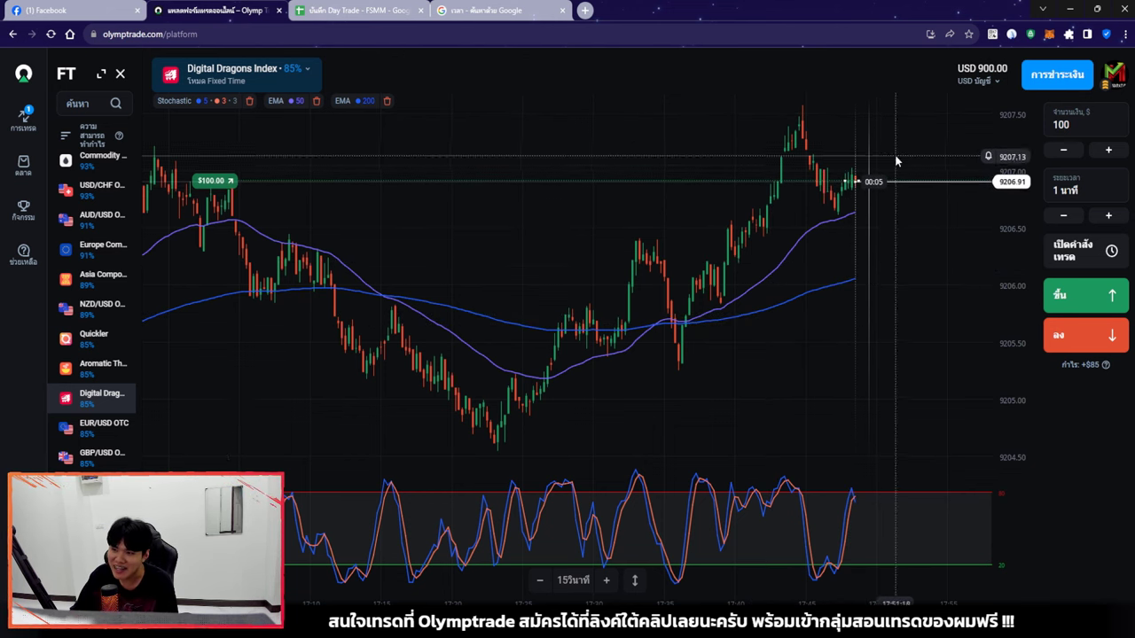
scroll(832, 253, up, 6)
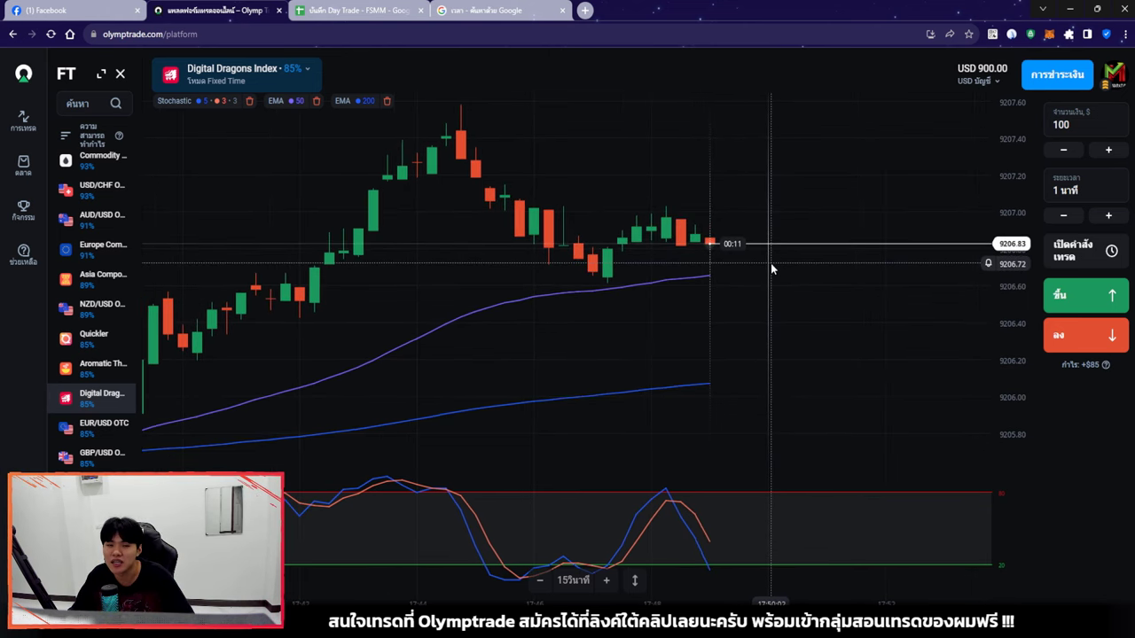
drag(771, 268, 842, 303)
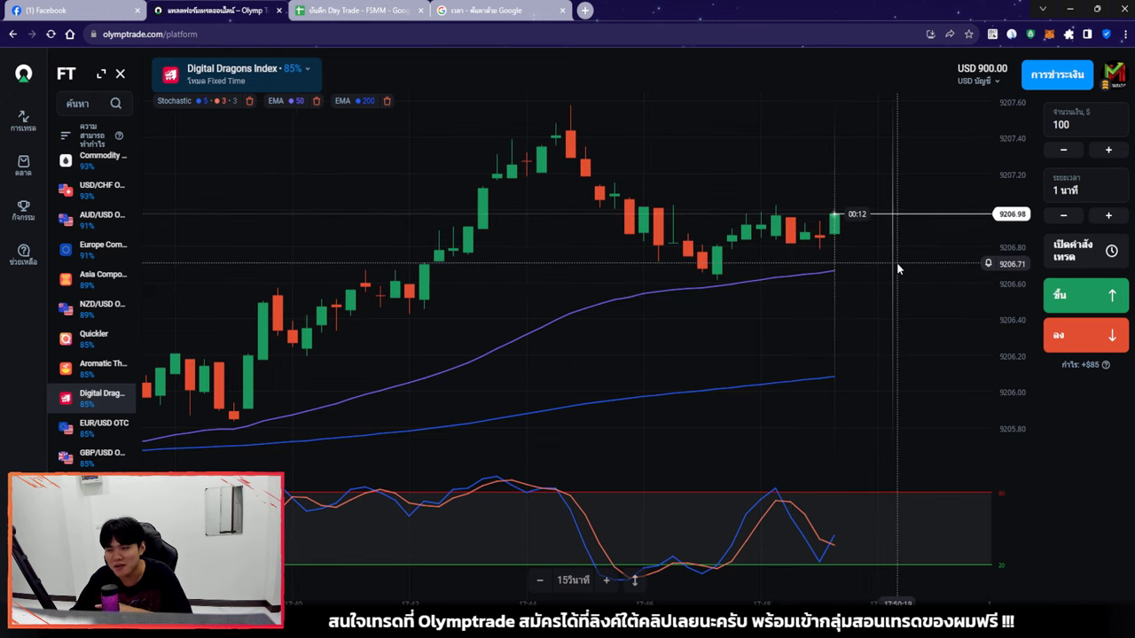
drag(899, 263, 828, 270)
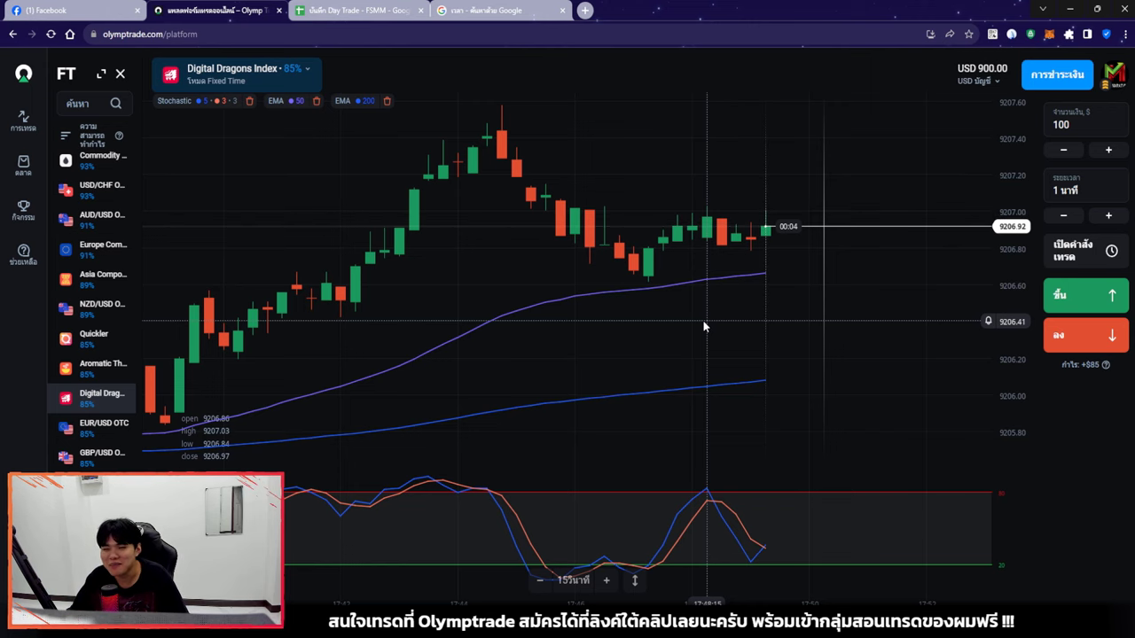
scroll(736, 312, down, 3)
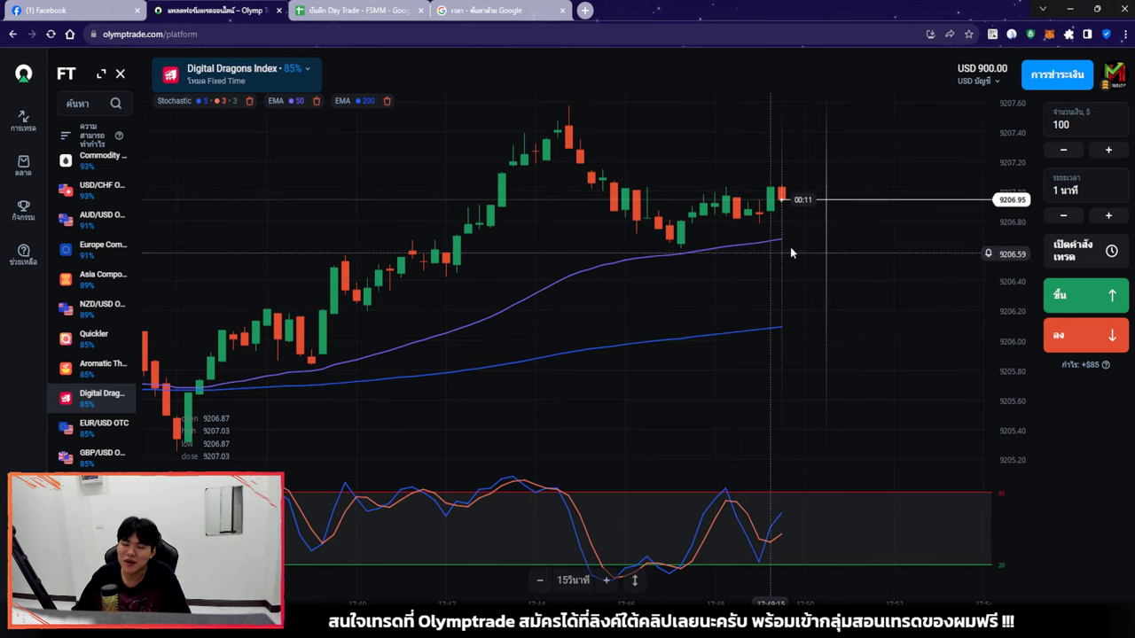
Switch to the Day Trade spreadsheet and clear the old trade size and ROI entries in E18:F22 on the per-trade sheet
click(342, 11)
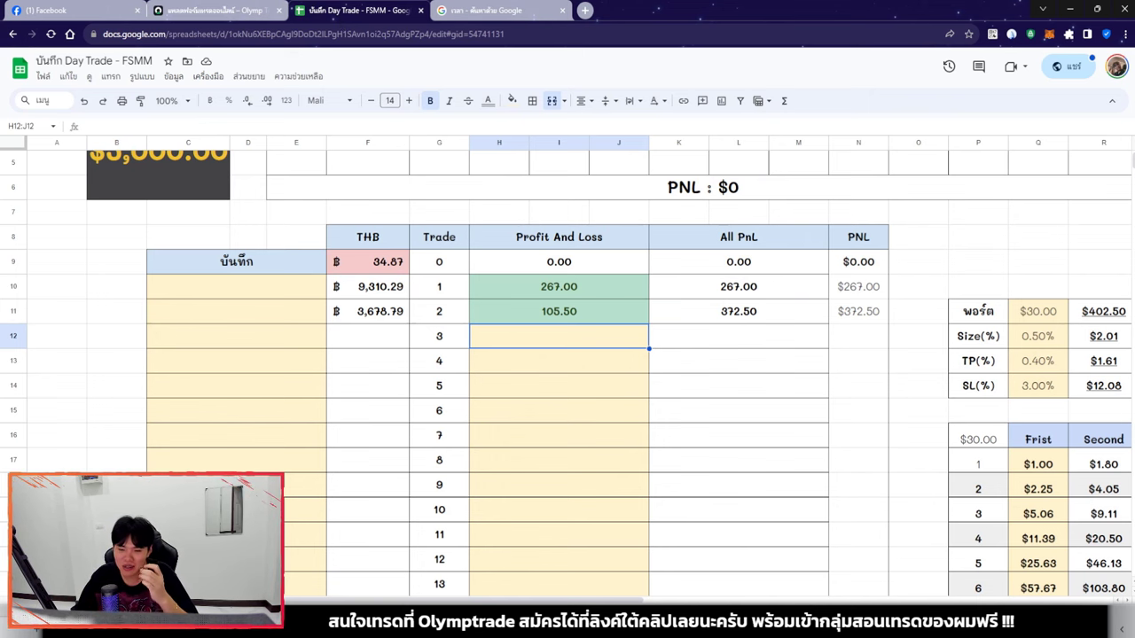
click(435, 621)
scroll(426, 384, down, 4)
drag(383, 322, 450, 425)
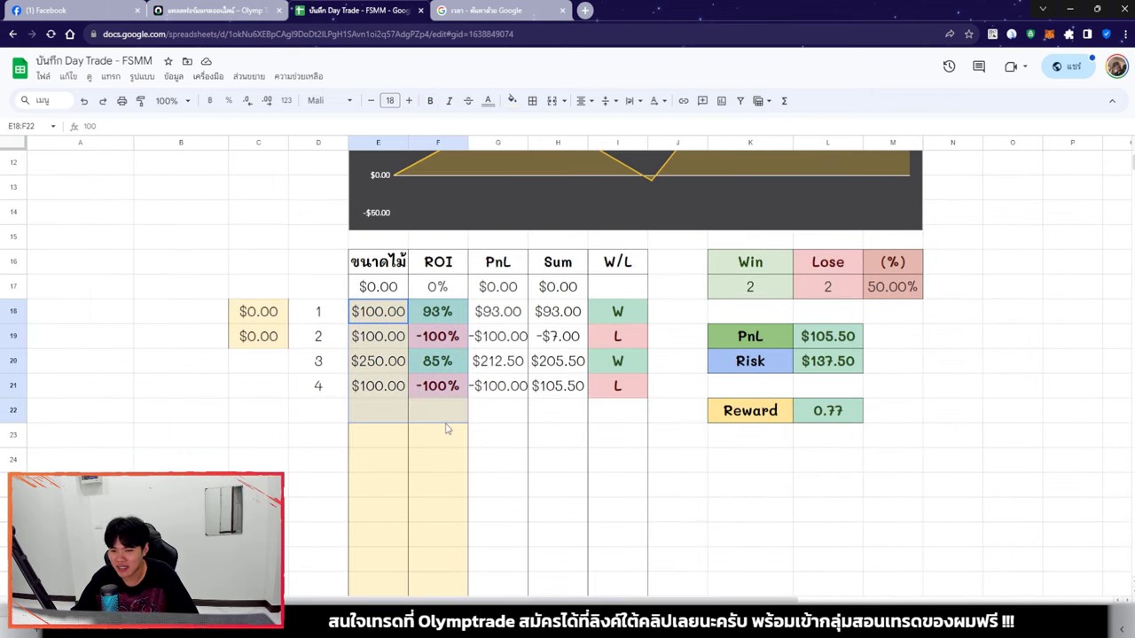
key(Delete)
Log the first trade as $100 with -100% ROI in row 18 and enter 250 as the second trade's size in E19
click(421, 315)
key(Return)
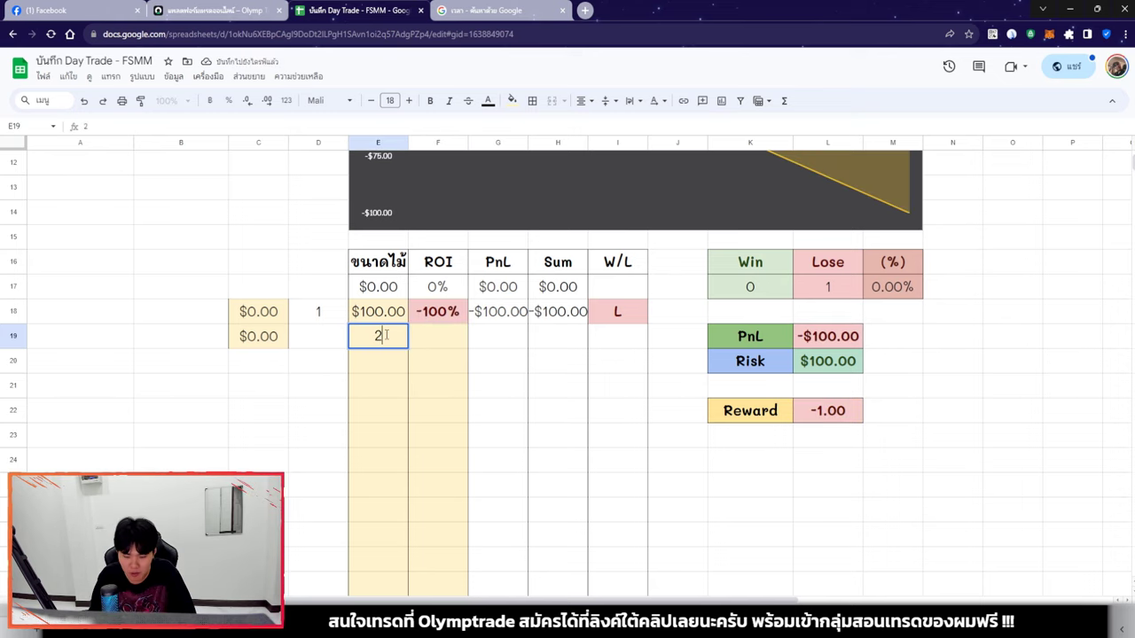
key(Return)
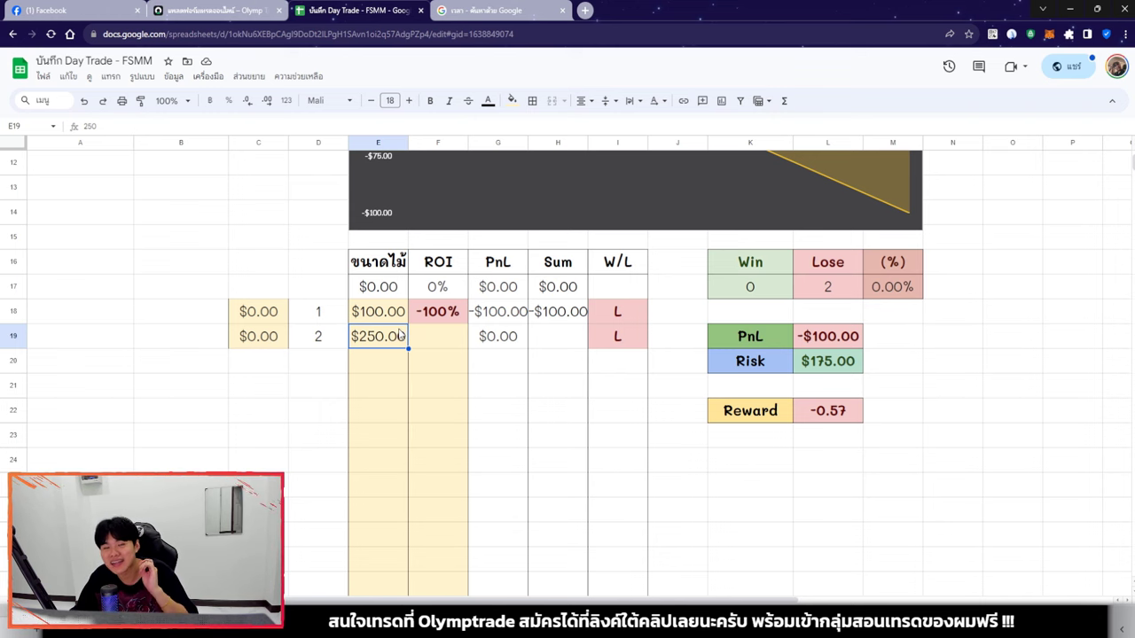
Switch to Olymp Trade, set the trade amount to $250, and browse the asset charts to select the Europe Composite Index
click(233, 10)
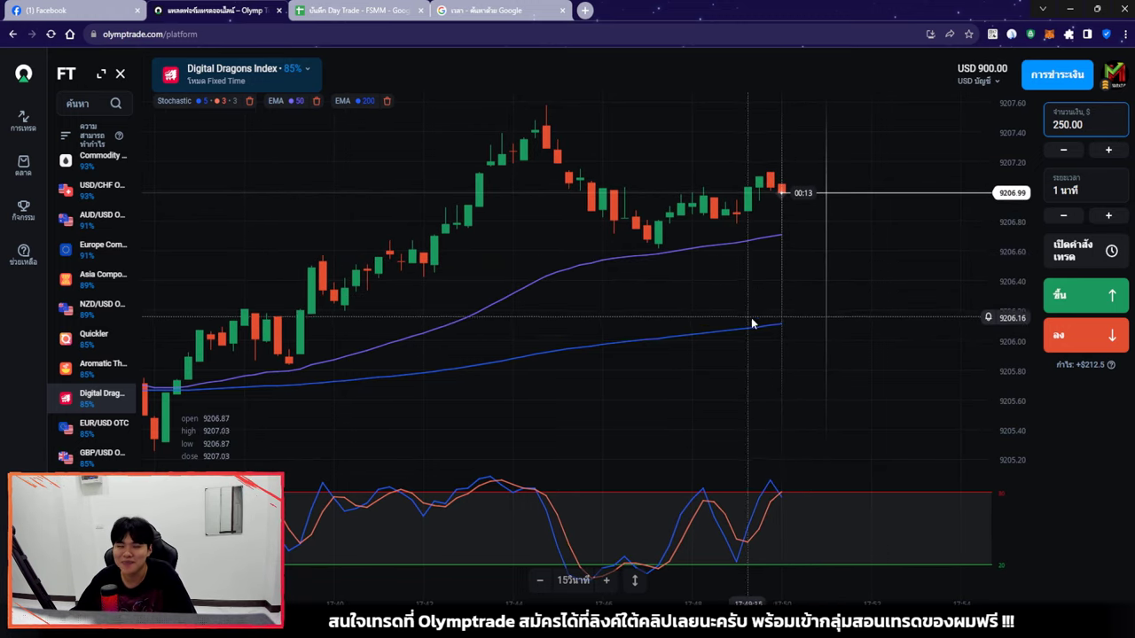
click(102, 155)
click(102, 276)
click(102, 395)
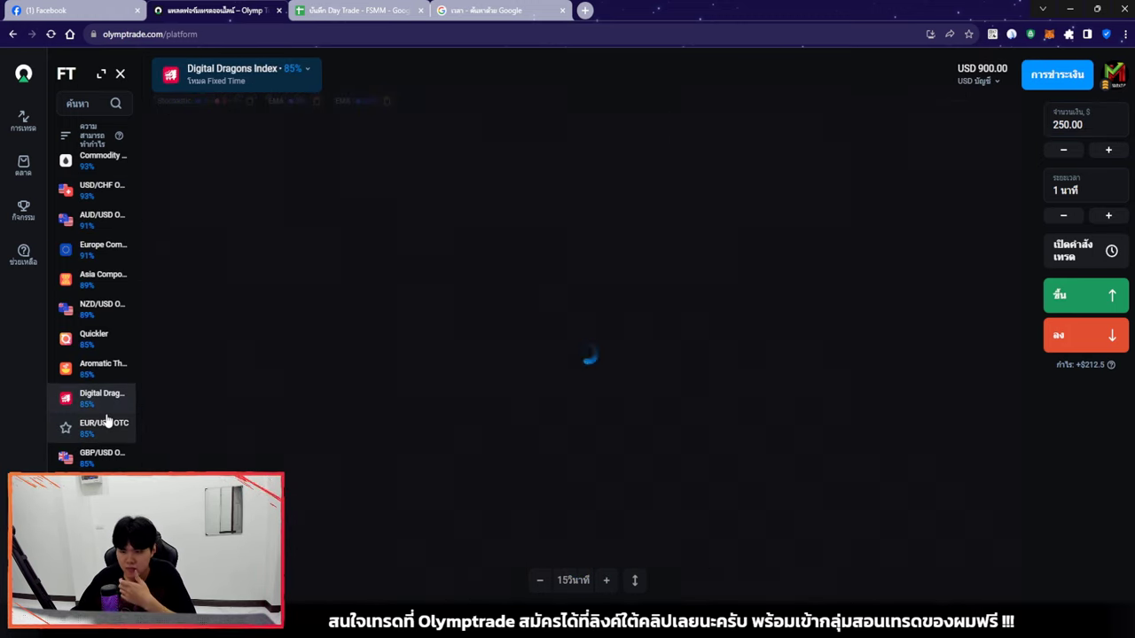
click(102, 483)
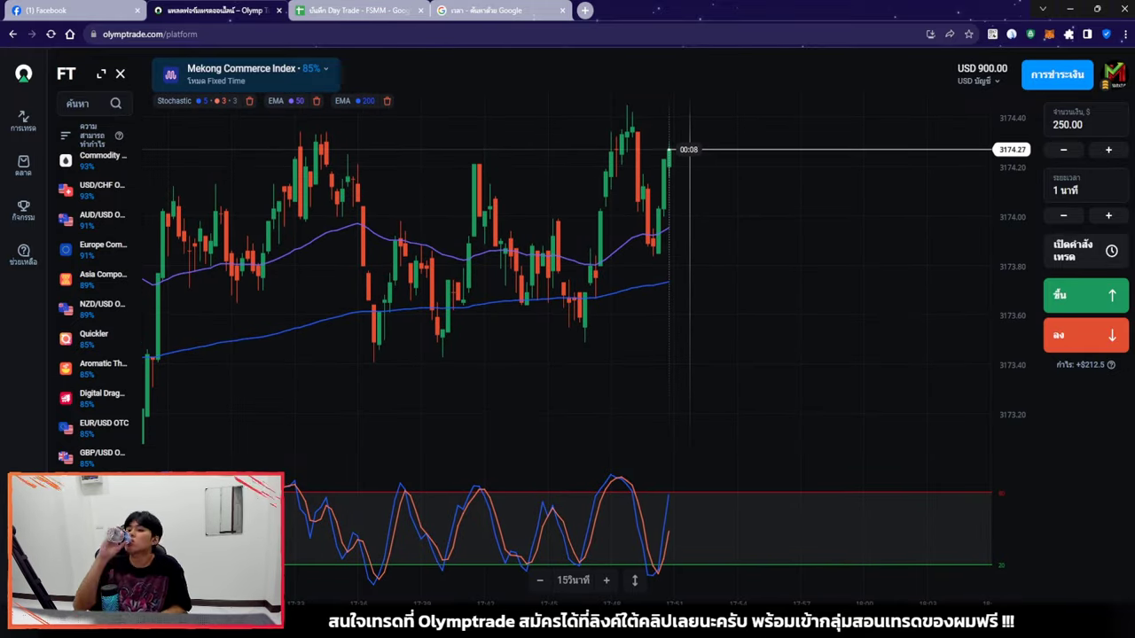
click(102, 155)
click(102, 214)
click(124, 252)
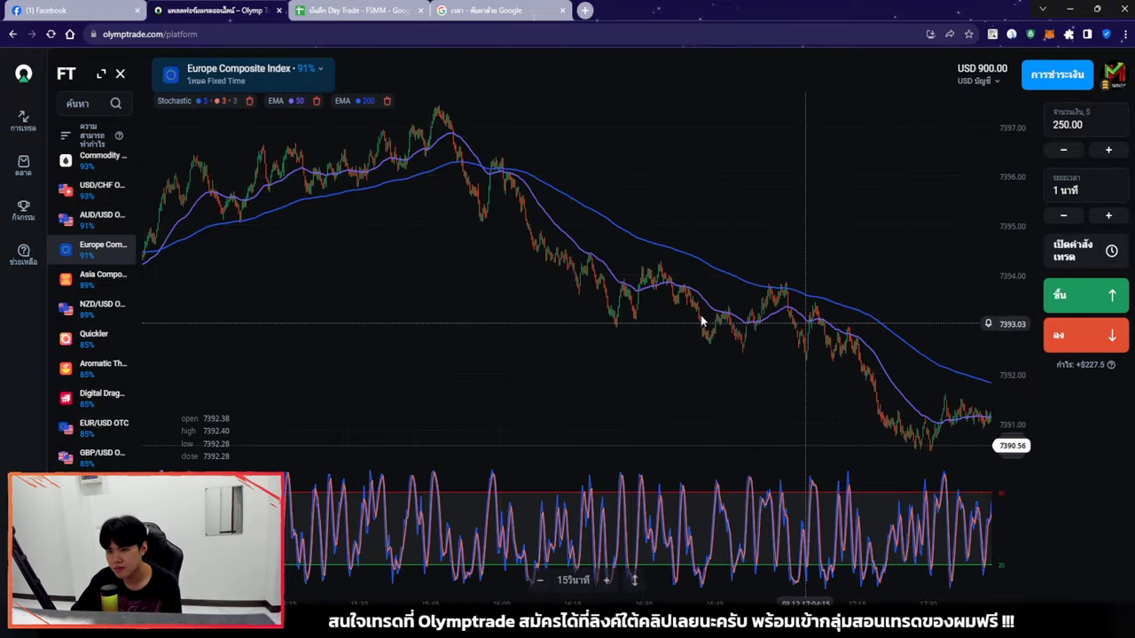
Open a 1-minute $250 down trade on the Europe Composite Index
click(1092, 342)
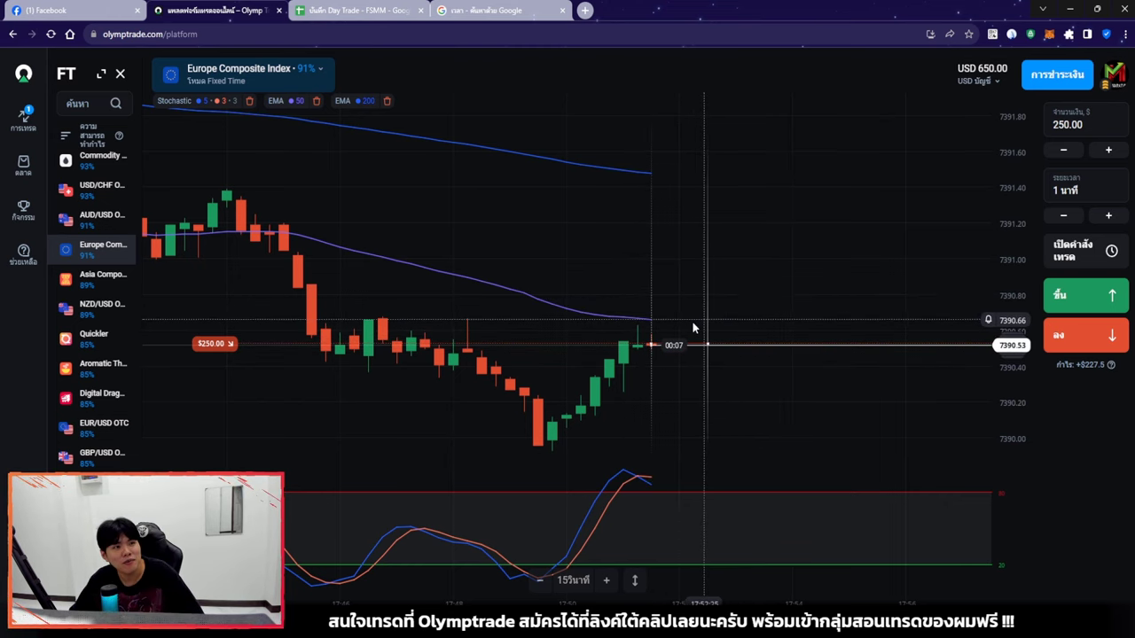
scroll(691, 320, up, 2)
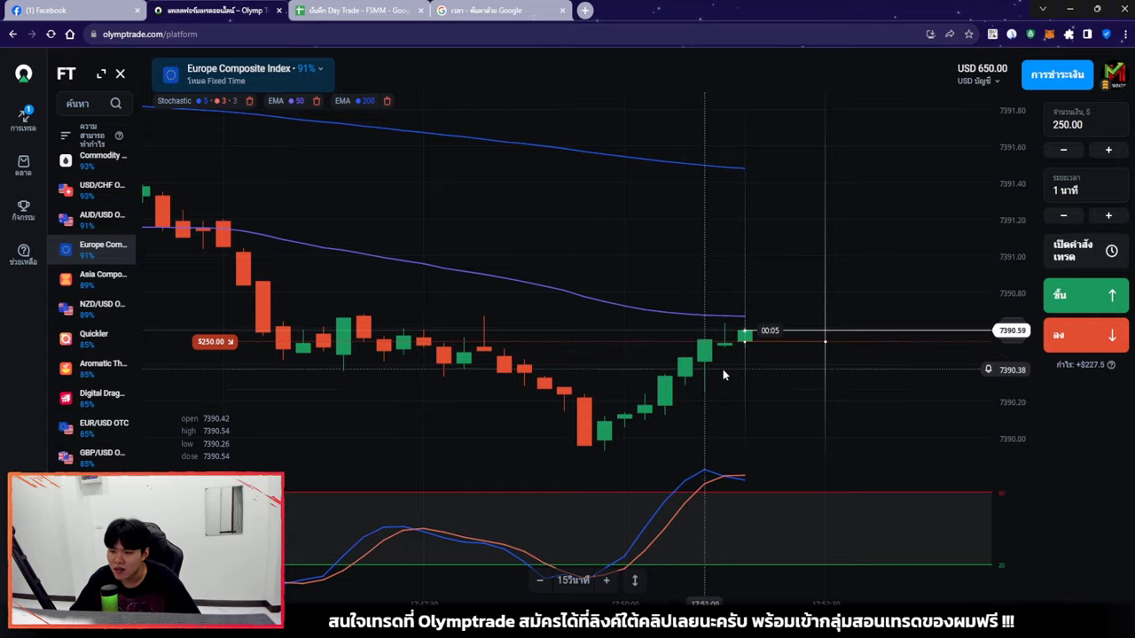
scroll(719, 370, down, 10)
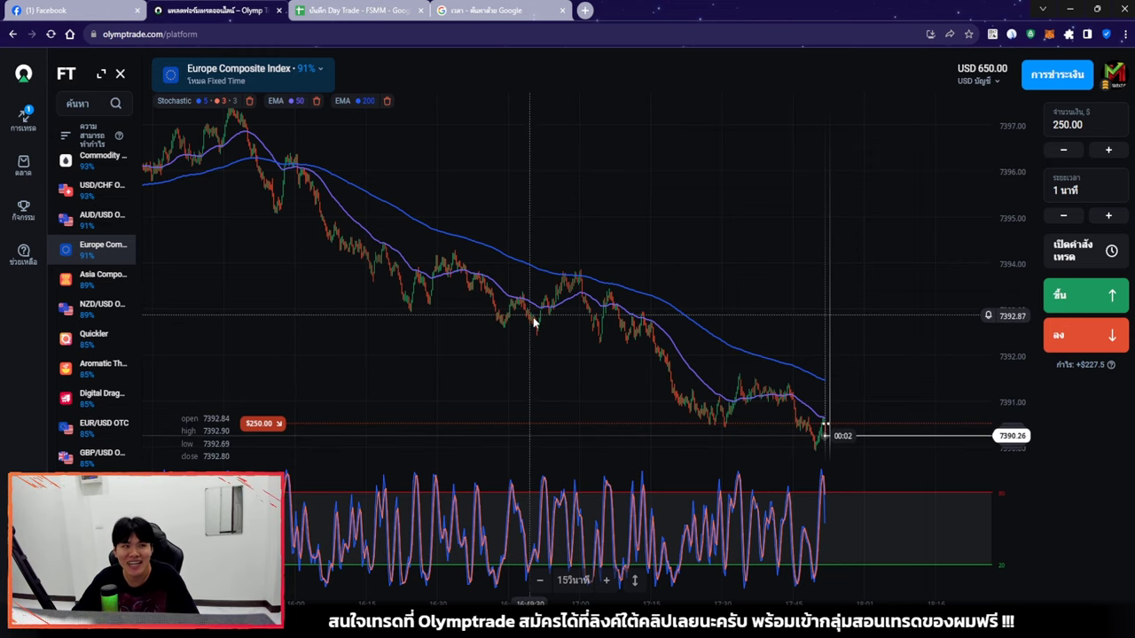
Box the earlier sideways candle zone and extend it across the recent swing high near EMA 50, and clear the drawings
scroll(719, 374, up, 5)
scroll(720, 373, up, 3)
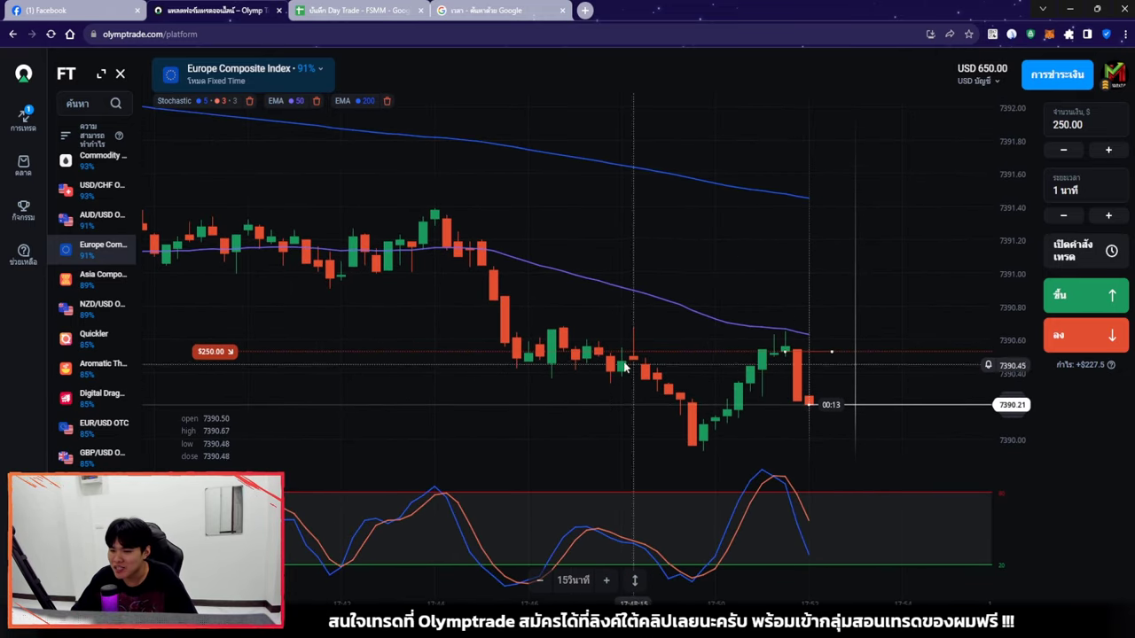
click(1011, 36)
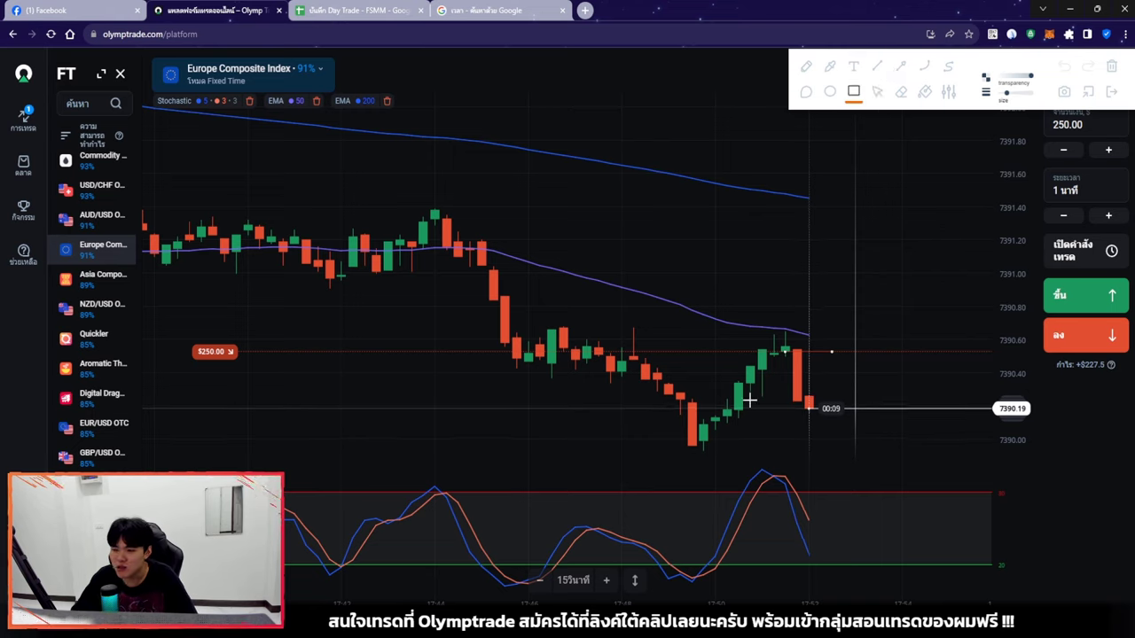
drag(498, 327, 635, 365)
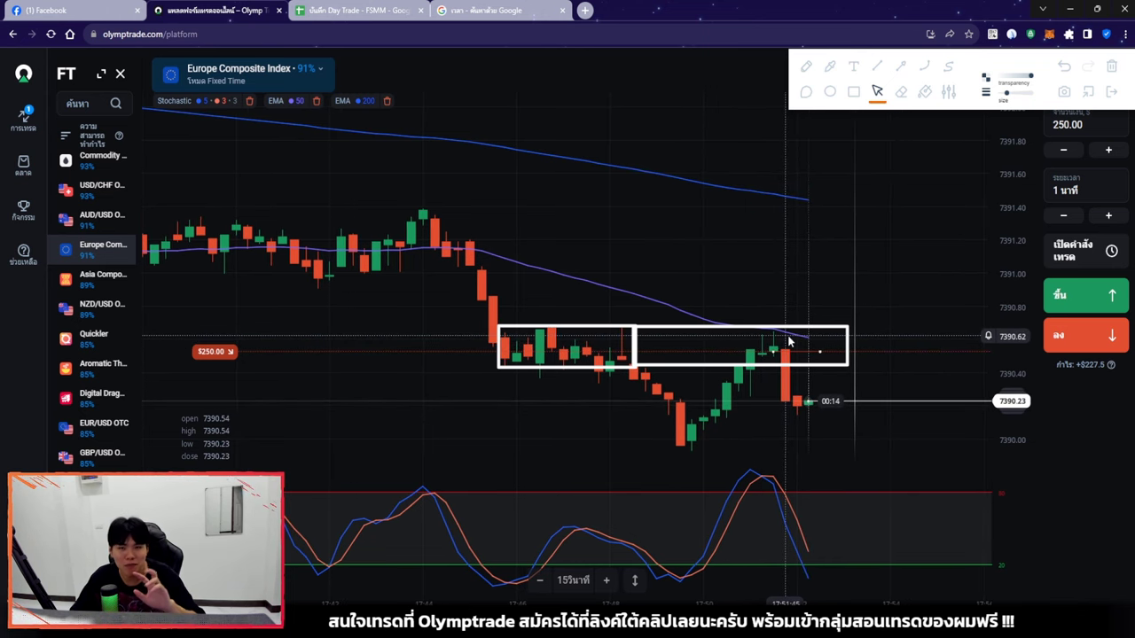
click(1111, 80)
scroll(852, 311, up, 3)
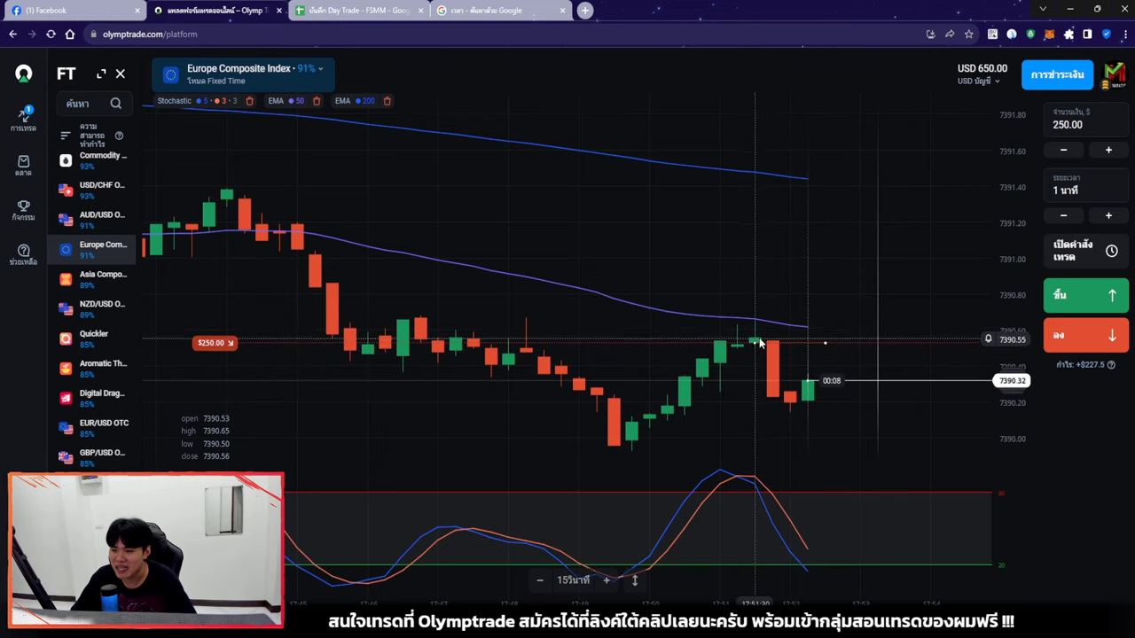
drag(863, 395, 831, 399)
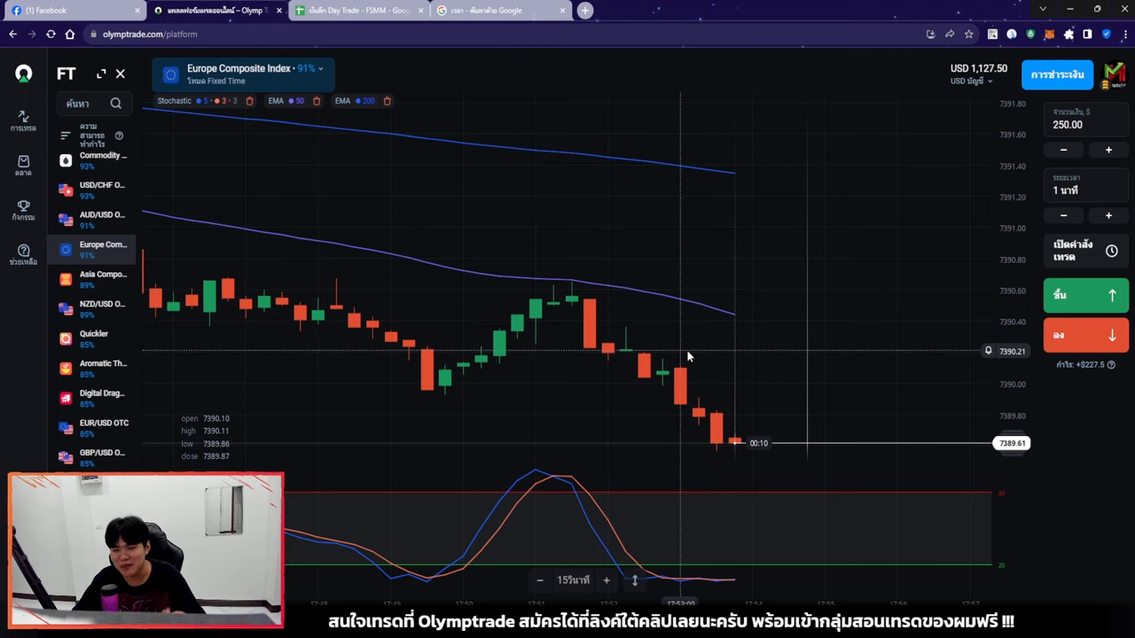
drag(714, 350, 739, 354)
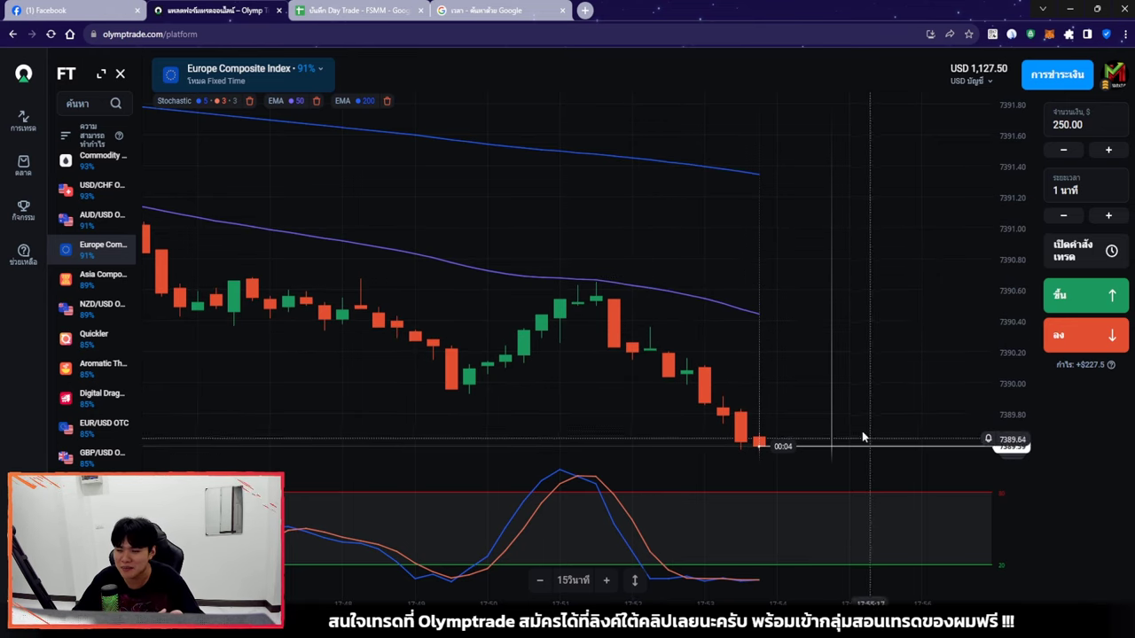
Review the finished trade on the Europe Composite Index, and log the second trade's ROI as 91% in F19 of the Google Sheets journal
scroll(736, 385, down, 3)
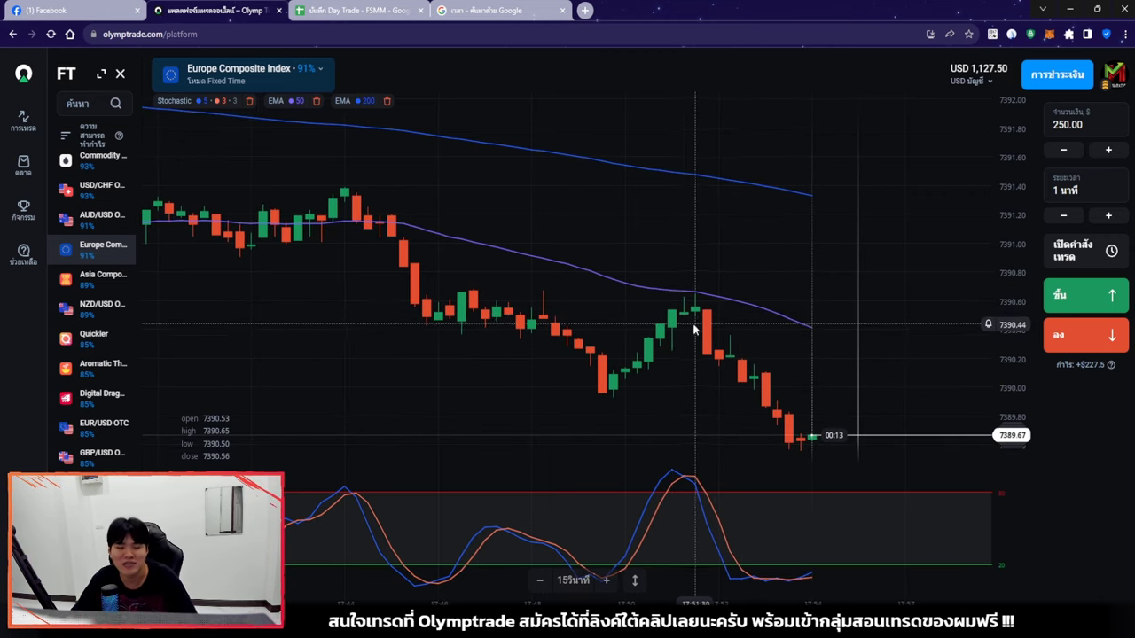
click(364, 14)
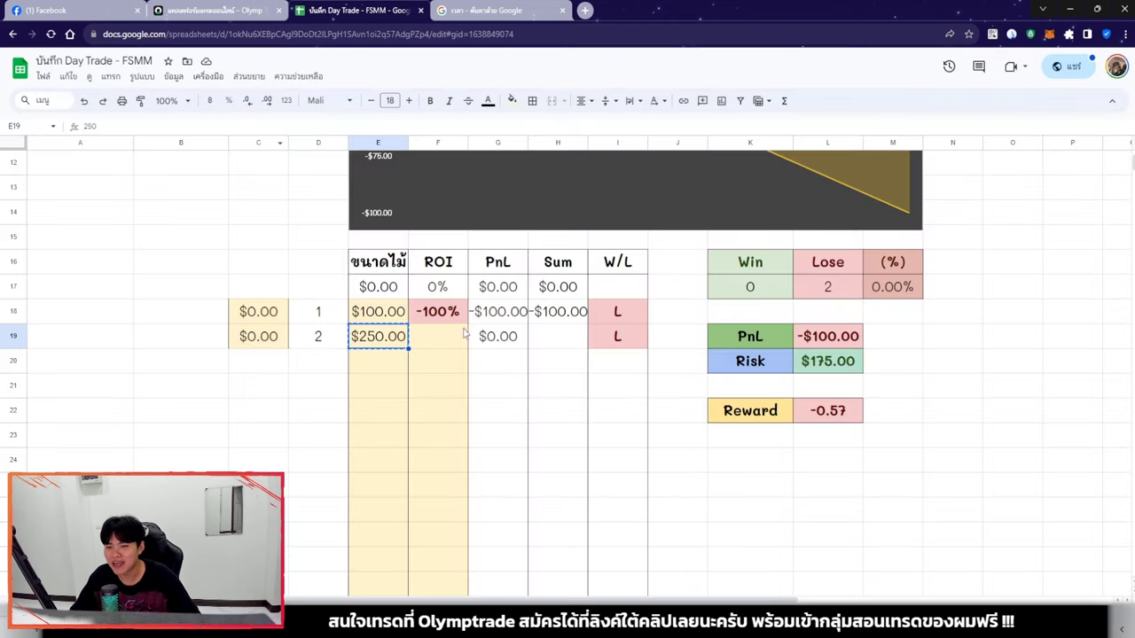
click(225, 8)
click(319, 7)
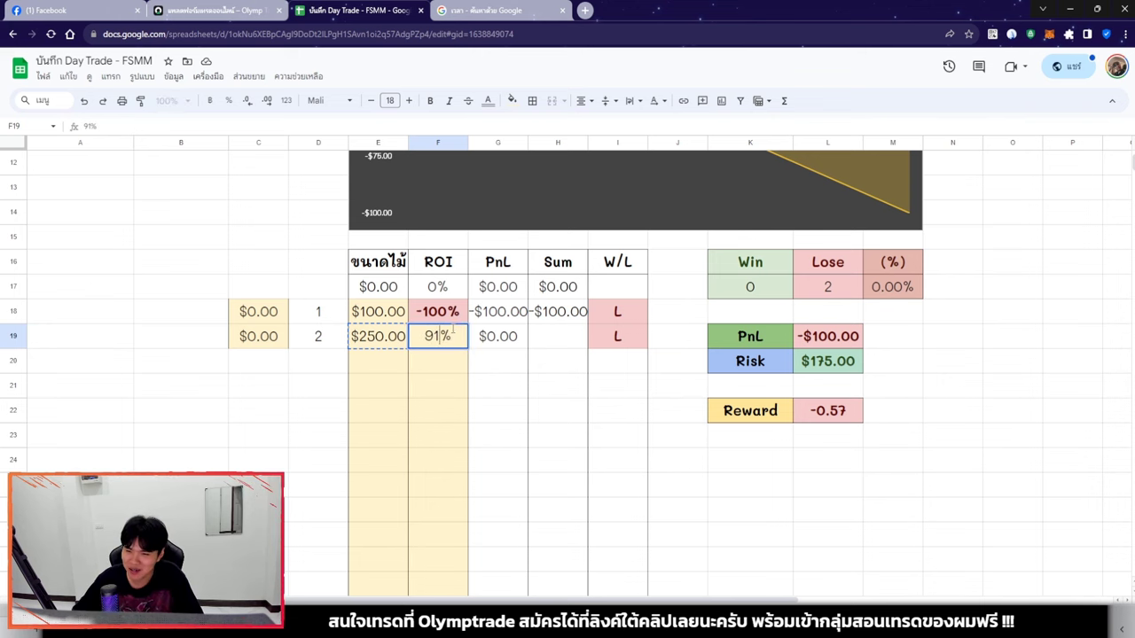
key(Return)
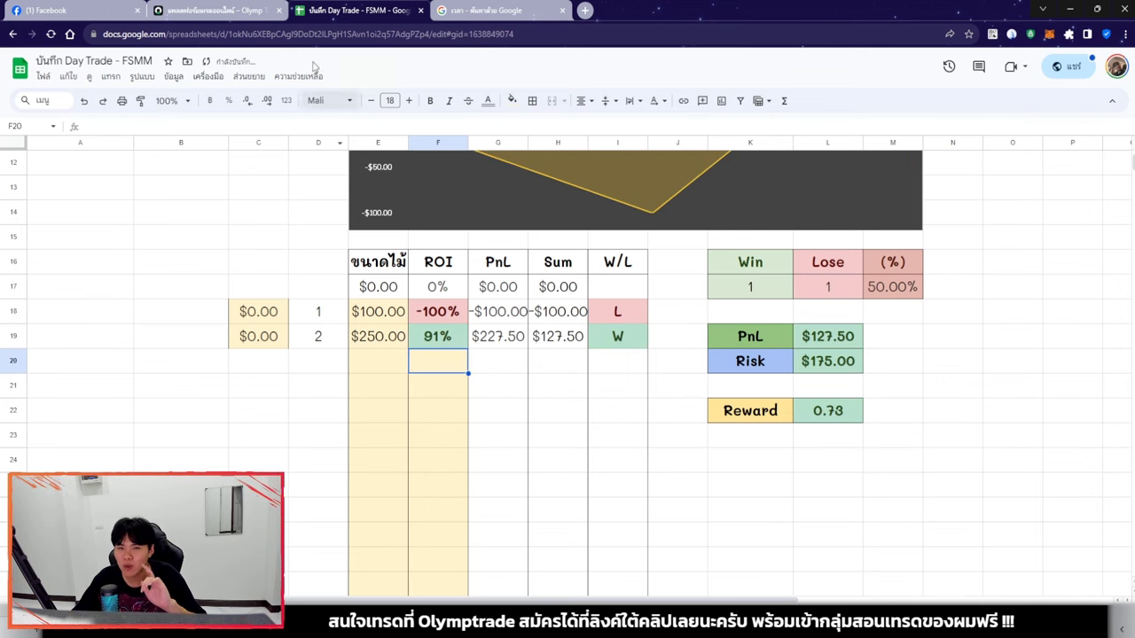
Compare the Olymp Trade balance with the journal's running Sum in H19, and enter 100 as the third trade's size in E20
click(211, 10)
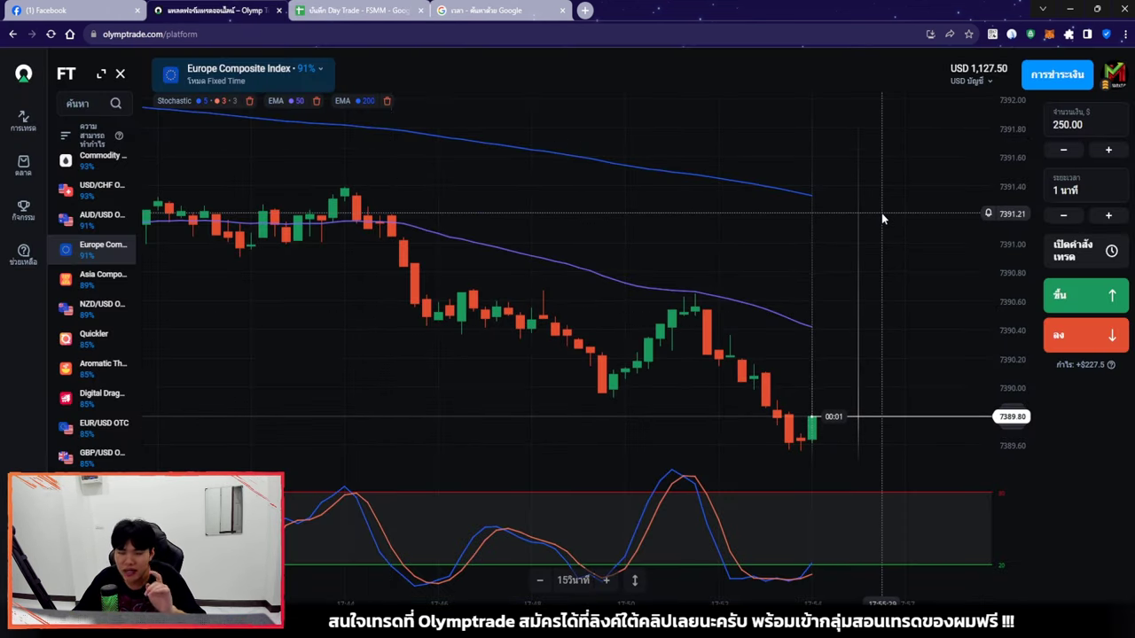
click(365, 8)
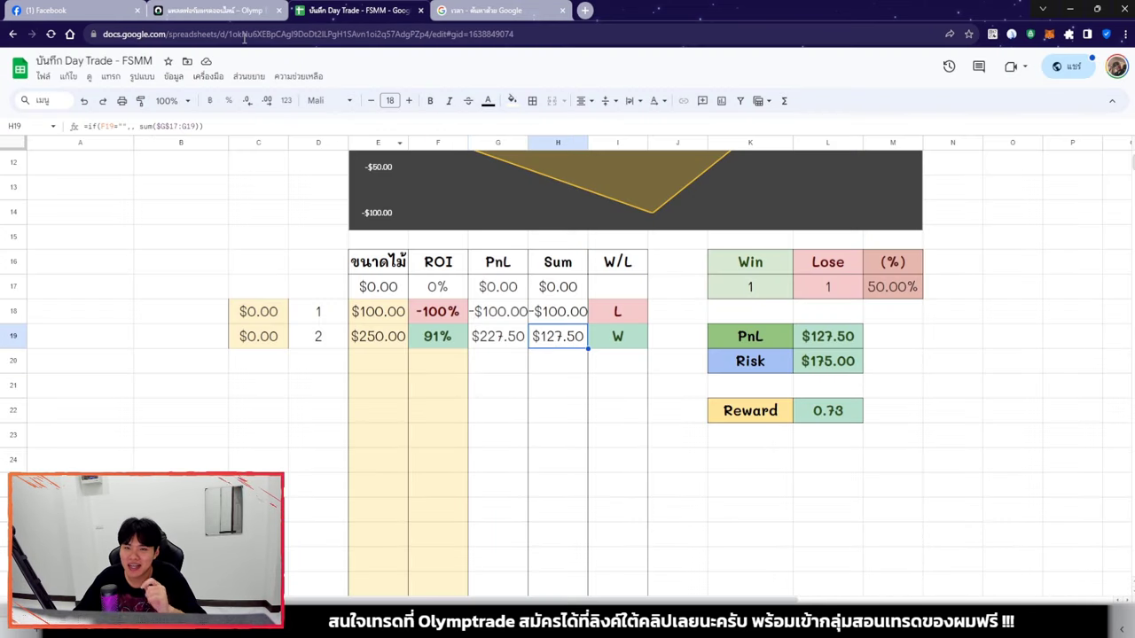
click(149, 12)
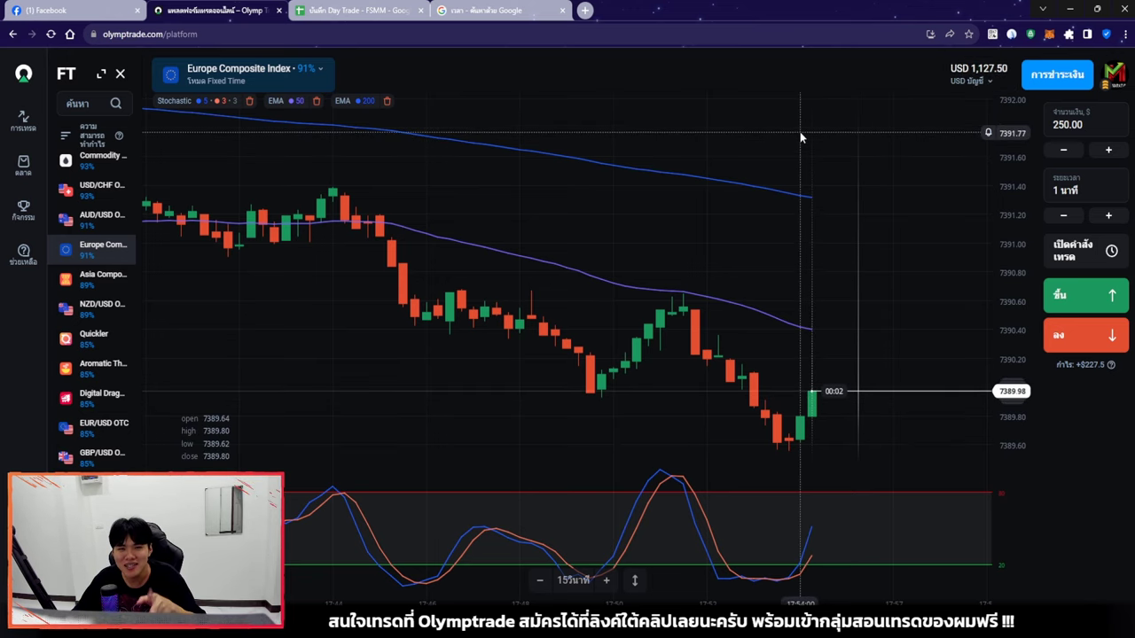
click(399, 9)
scroll(406, 337, down, 1)
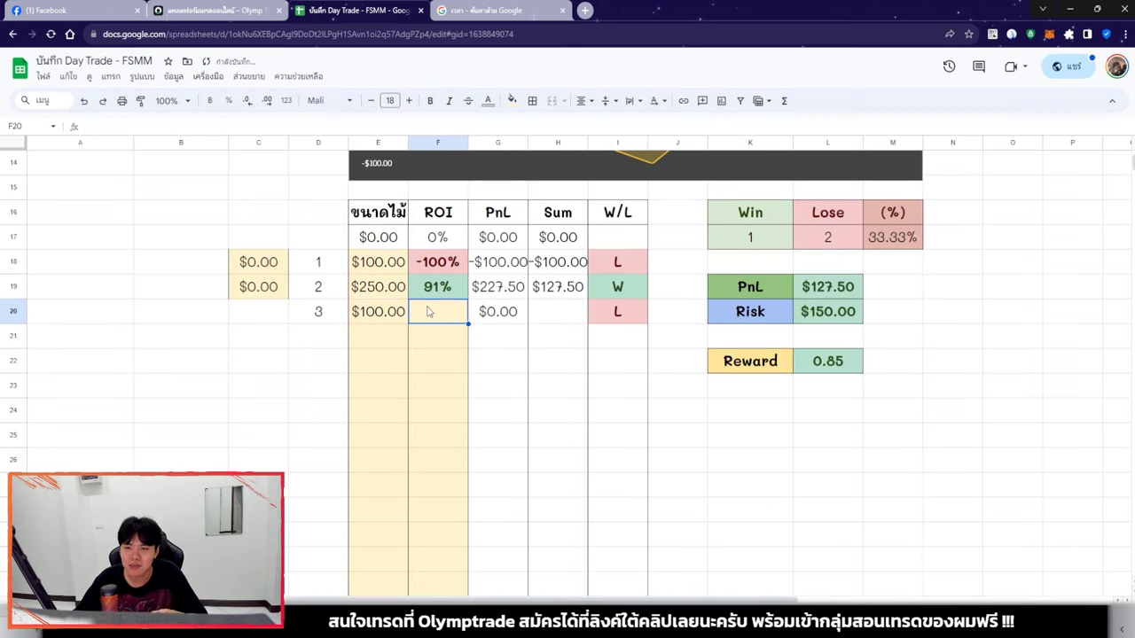
Switch to Olymp Trade, set the trade amount to $100, and browse the asset charts, including EUR/USD OTC and NZD/USD OTC
click(213, 9)
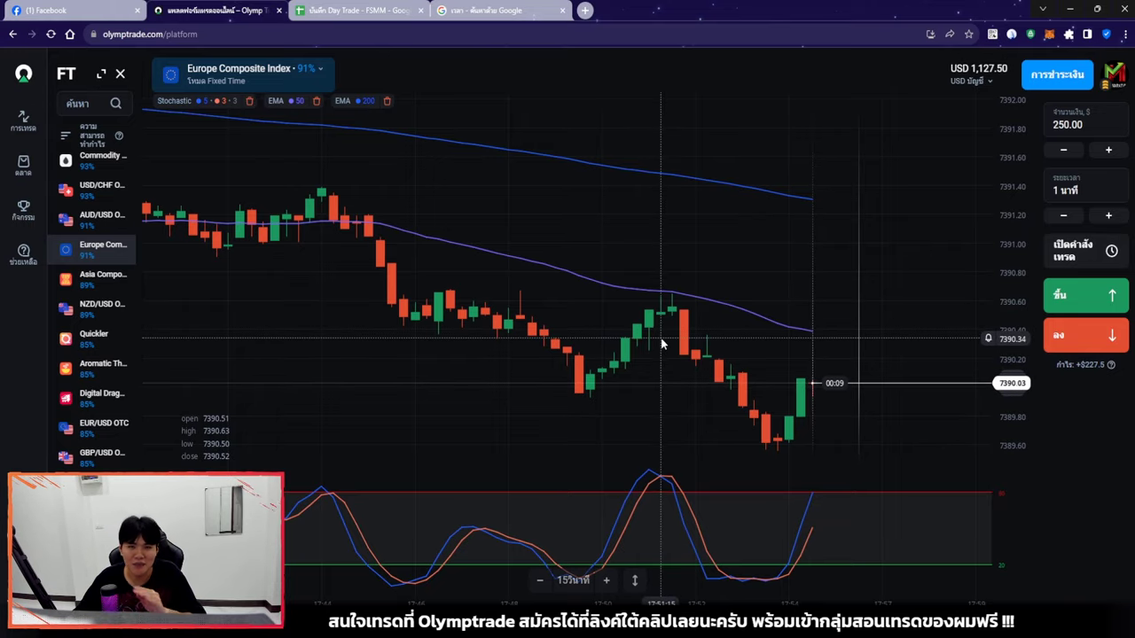
click(102, 160)
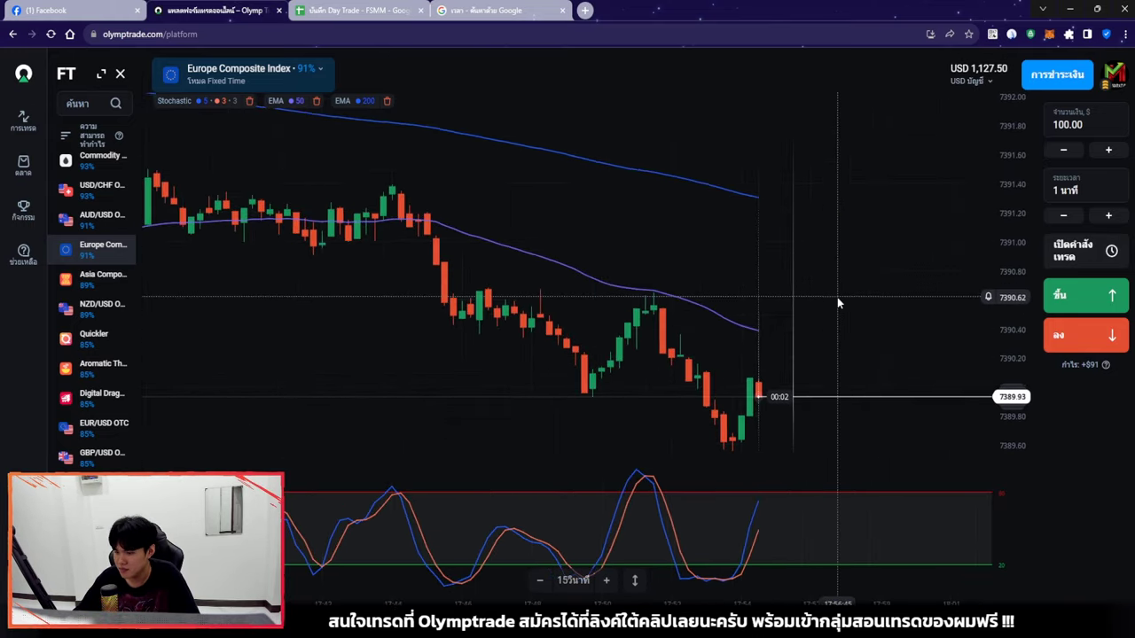
click(102, 219)
click(102, 456)
click(102, 428)
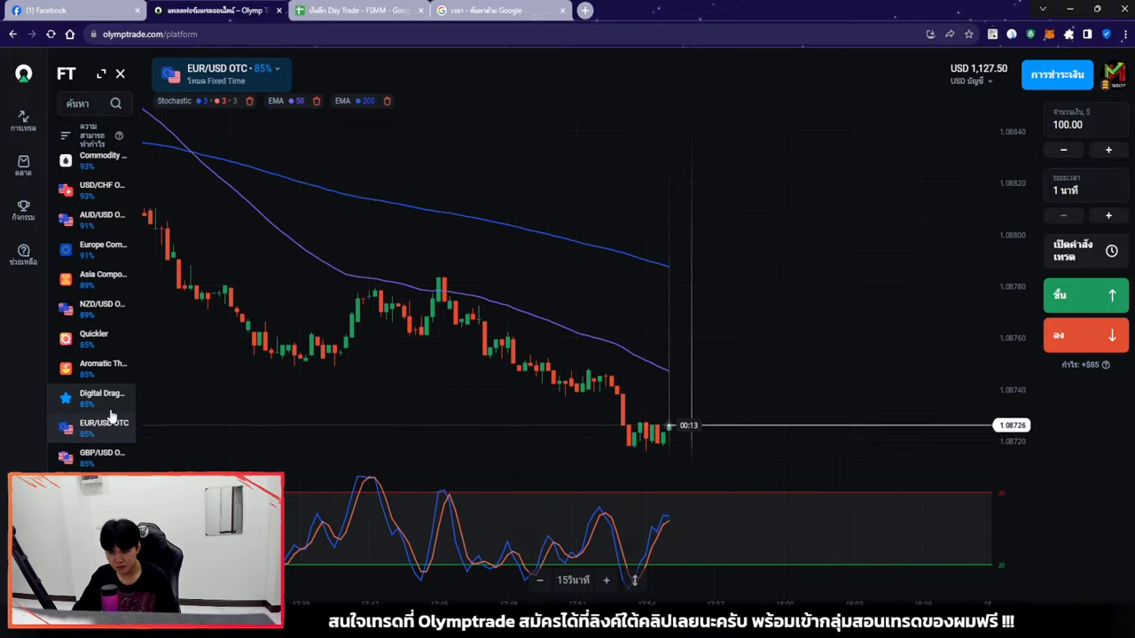
click(102, 368)
click(113, 306)
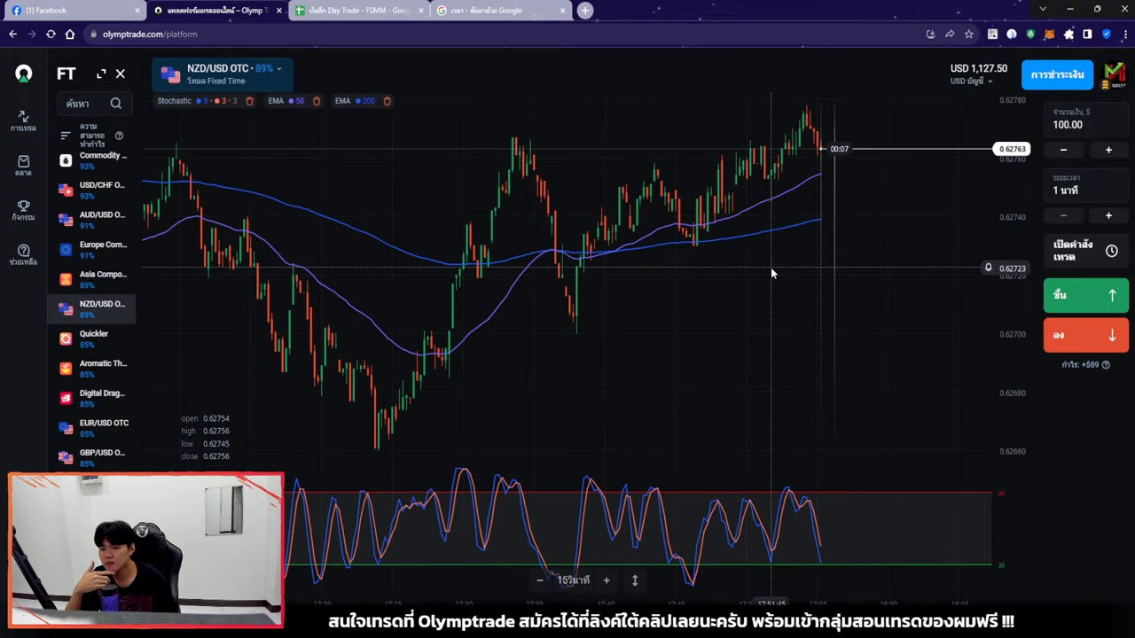
Select the Europe Composite Index and open a 1-minute $100 down trade
click(111, 161)
click(105, 249)
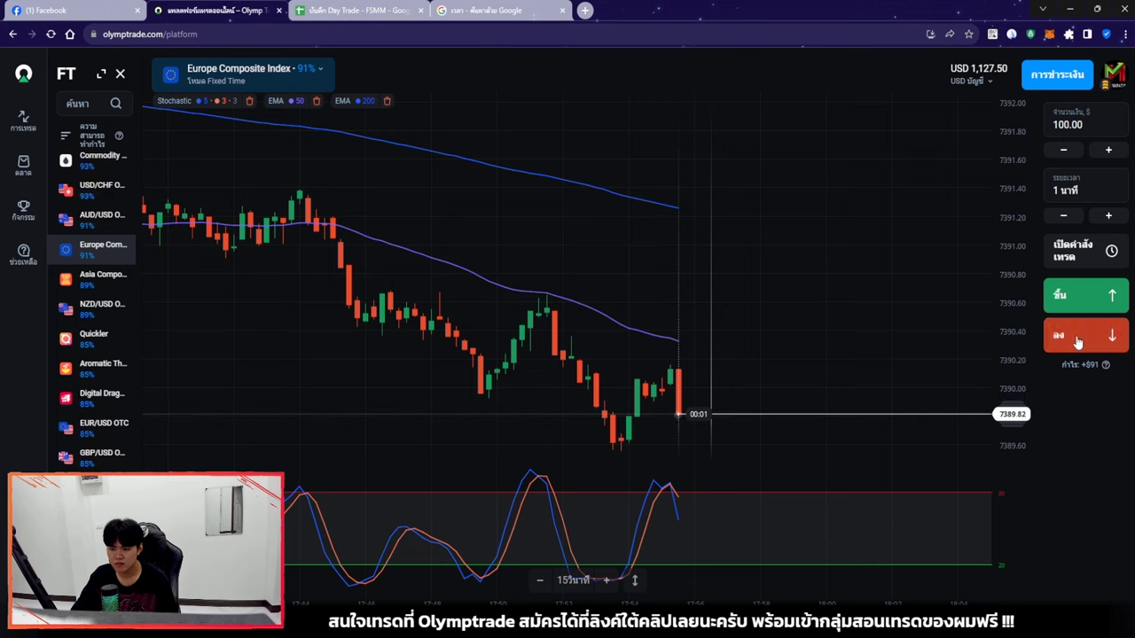
click(1078, 342)
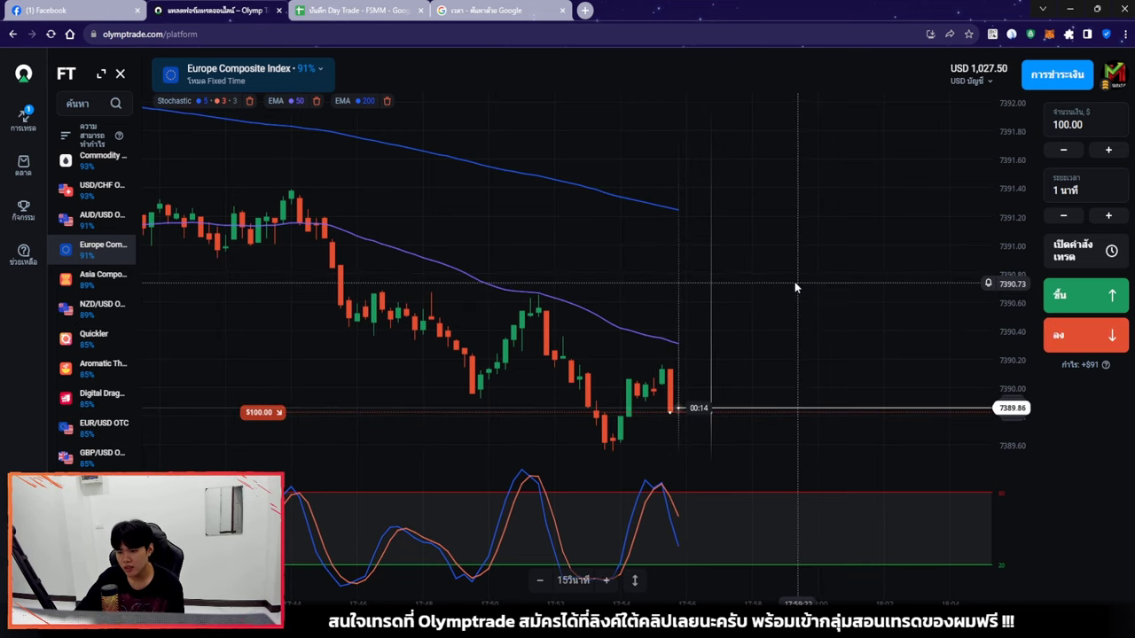
Examine the open $100 trade against the recent candles, the longer downtrend, EMA 50 and EMA 200, and the Stochastic
scroll(790, 275, up, 3)
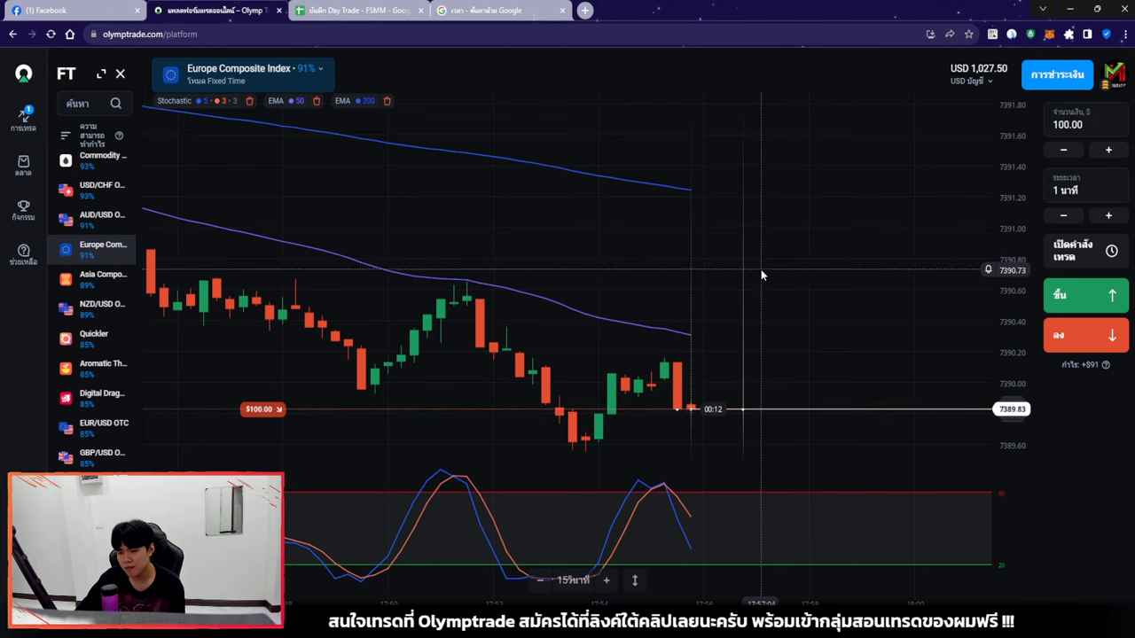
scroll(728, 312, down, 2)
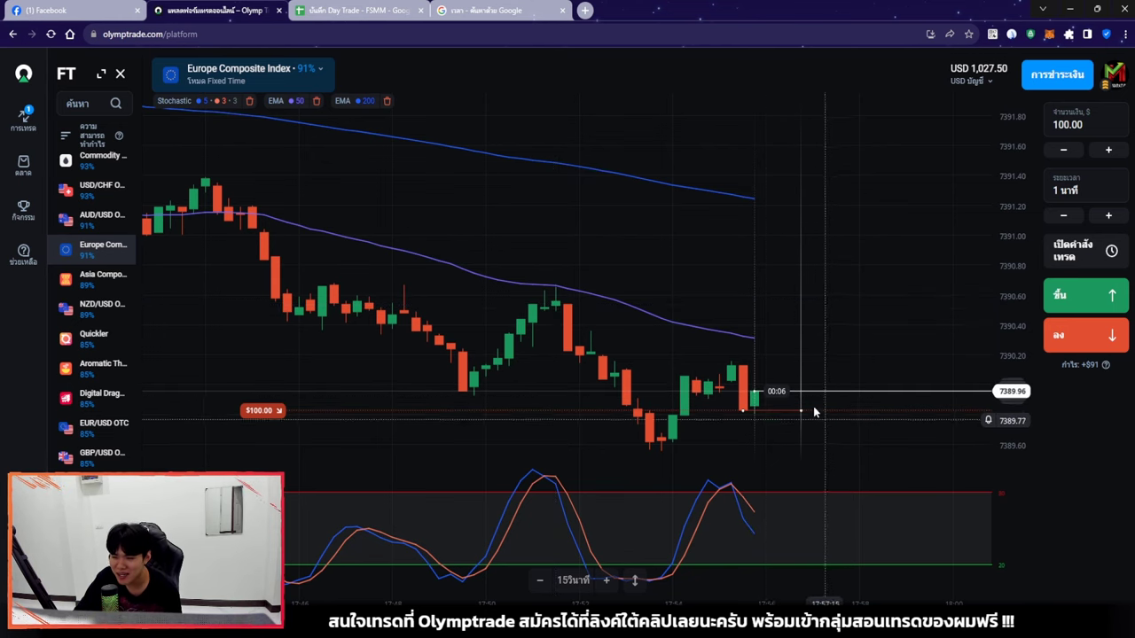
scroll(809, 399, up, 2)
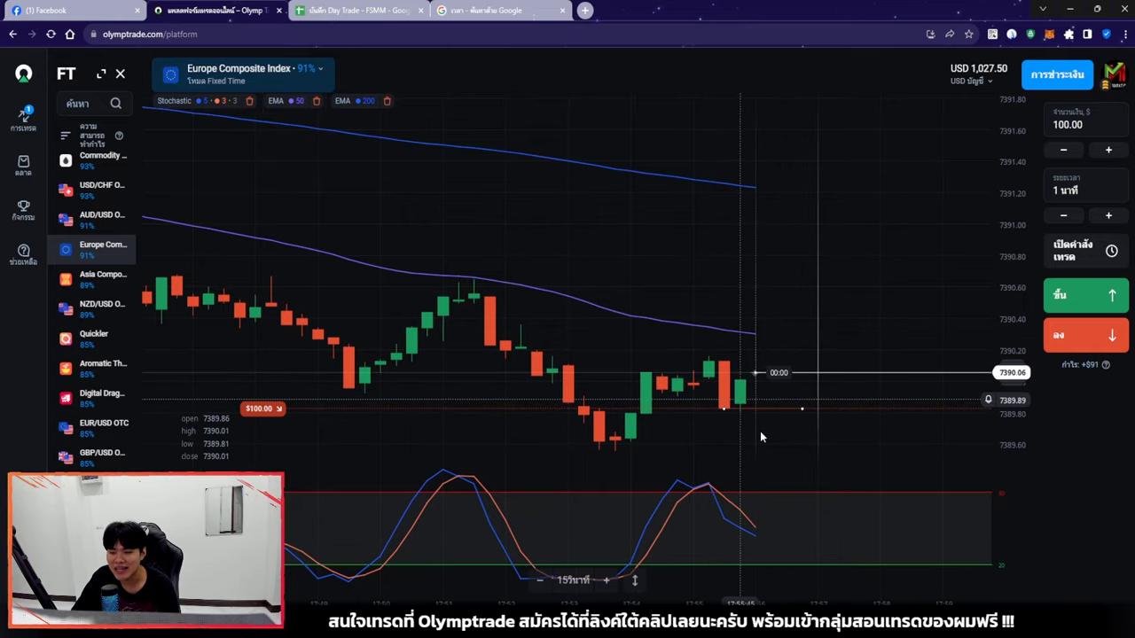
scroll(766, 390, down, 4)
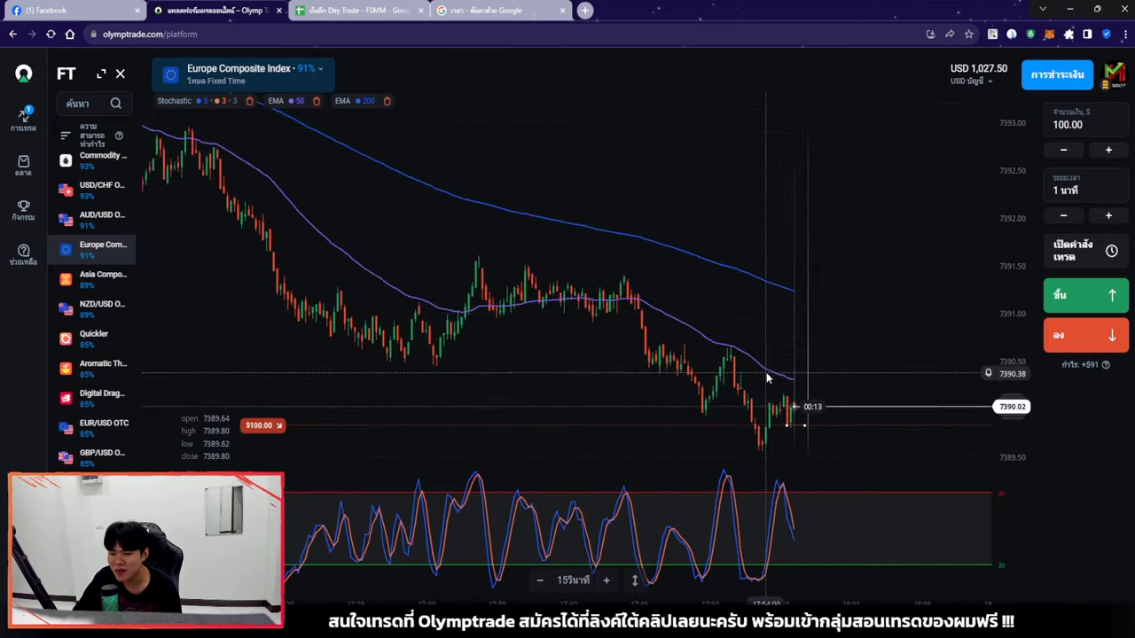
scroll(768, 378, down, 4)
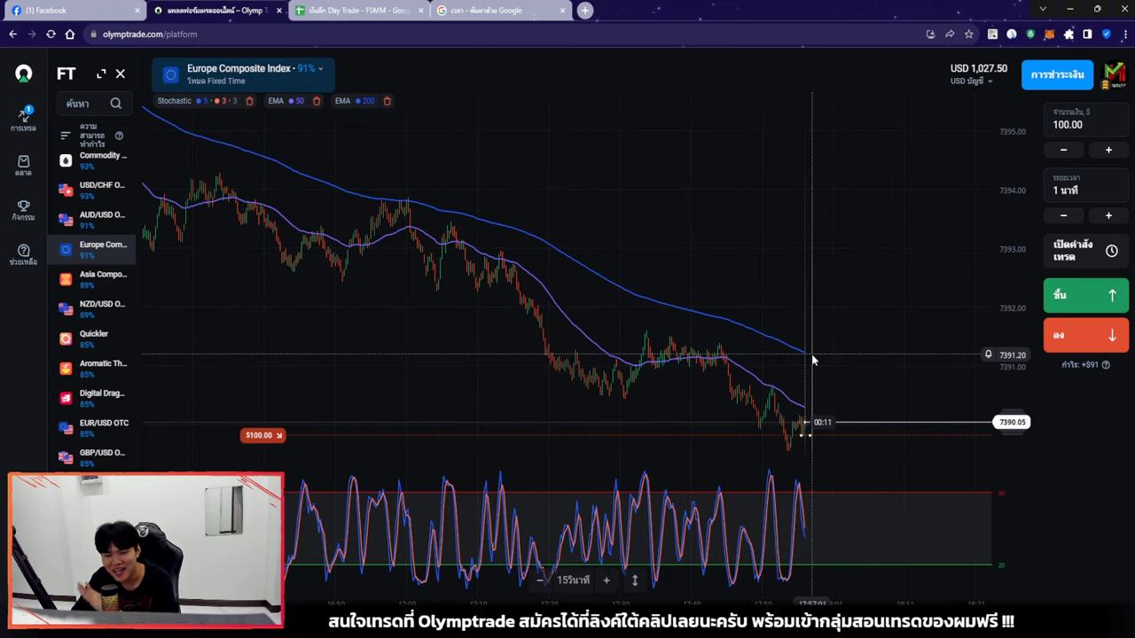
scroll(813, 359, down, 3)
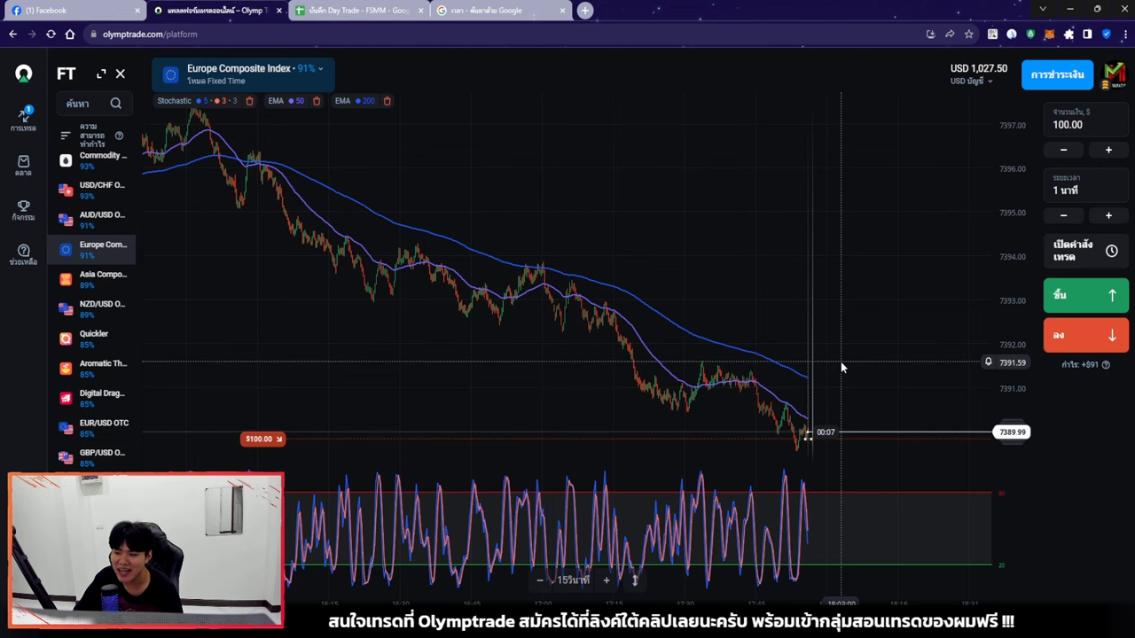
scroll(840, 360, up, 4)
scroll(840, 360, up, 5)
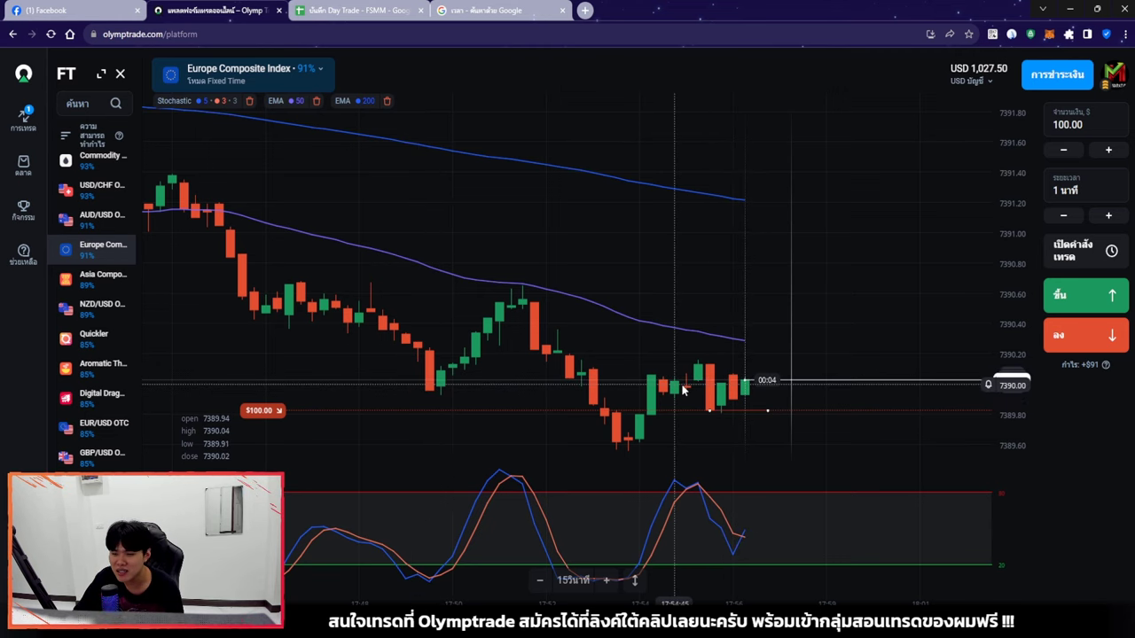
scroll(684, 377, up, 1)
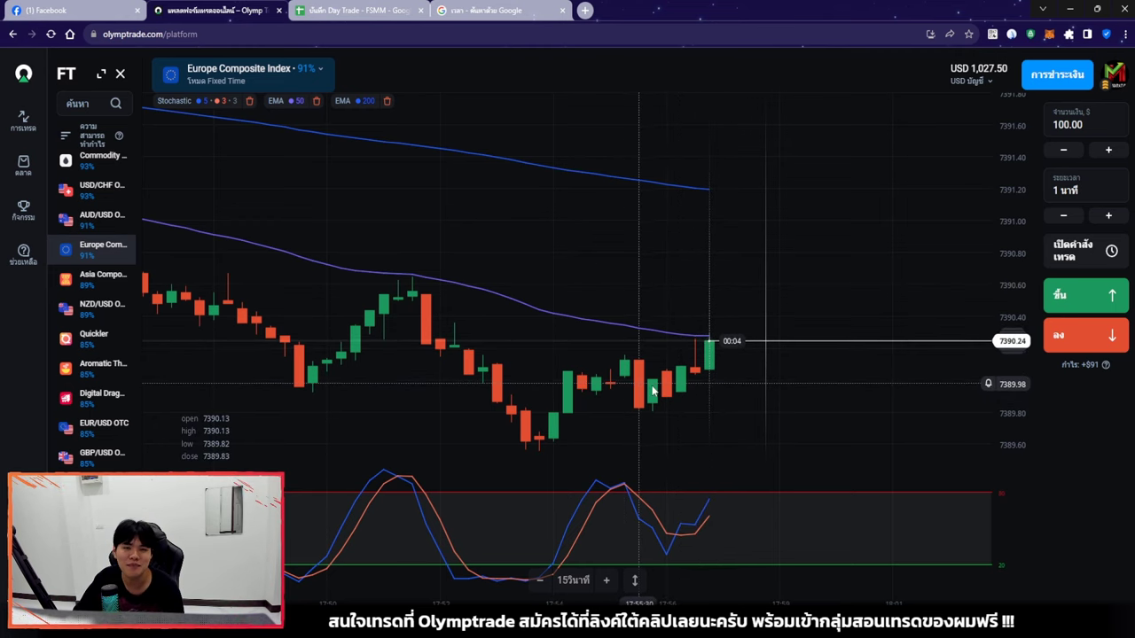
Switch to the Google Sheets journal, log -100% ROI for the third trade in F20, and enter 250 as the fourth trade's size in E21
click(375, 10)
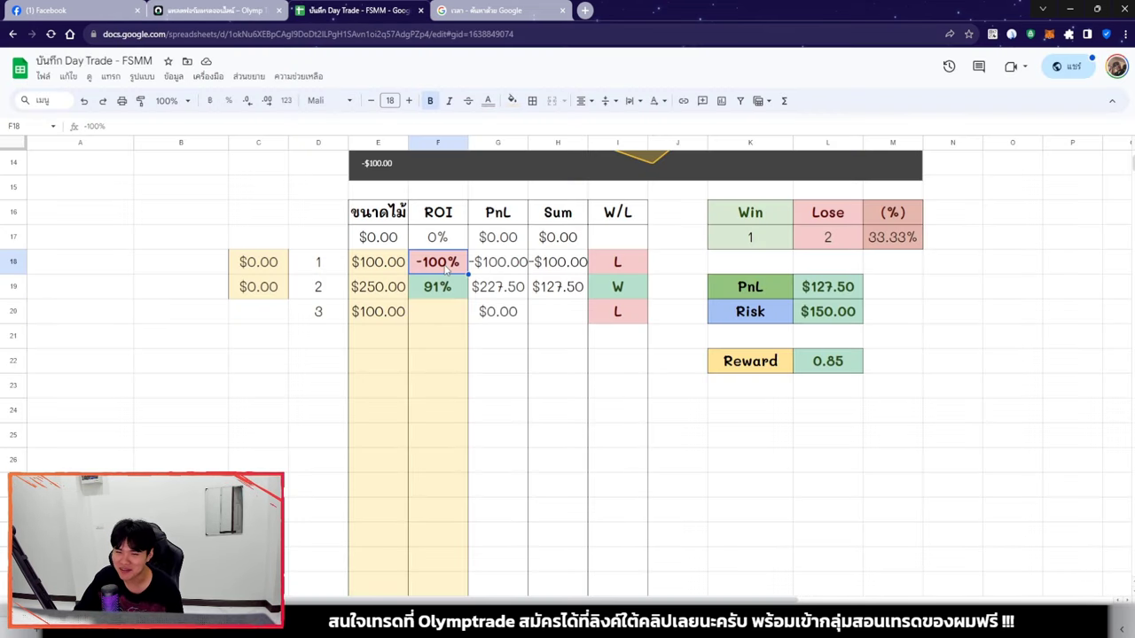
text(-100%)
click(377, 291)
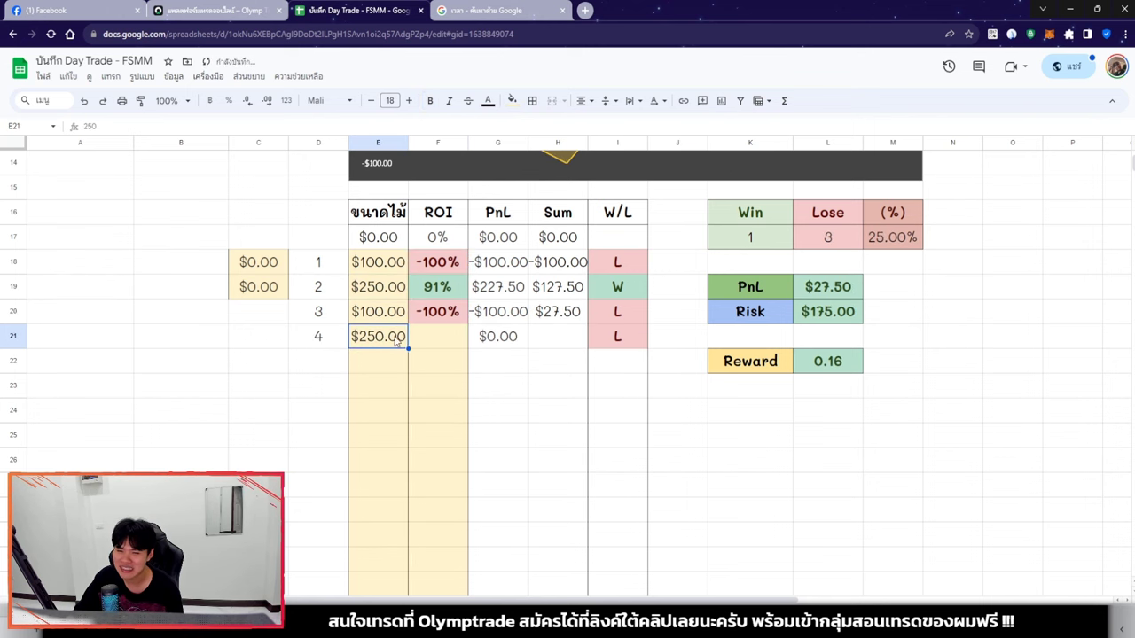
Switch to Olymp Trade, set the trade amount to $250, and examine the Europe Composite Index candles near EMA 50
click(217, 12)
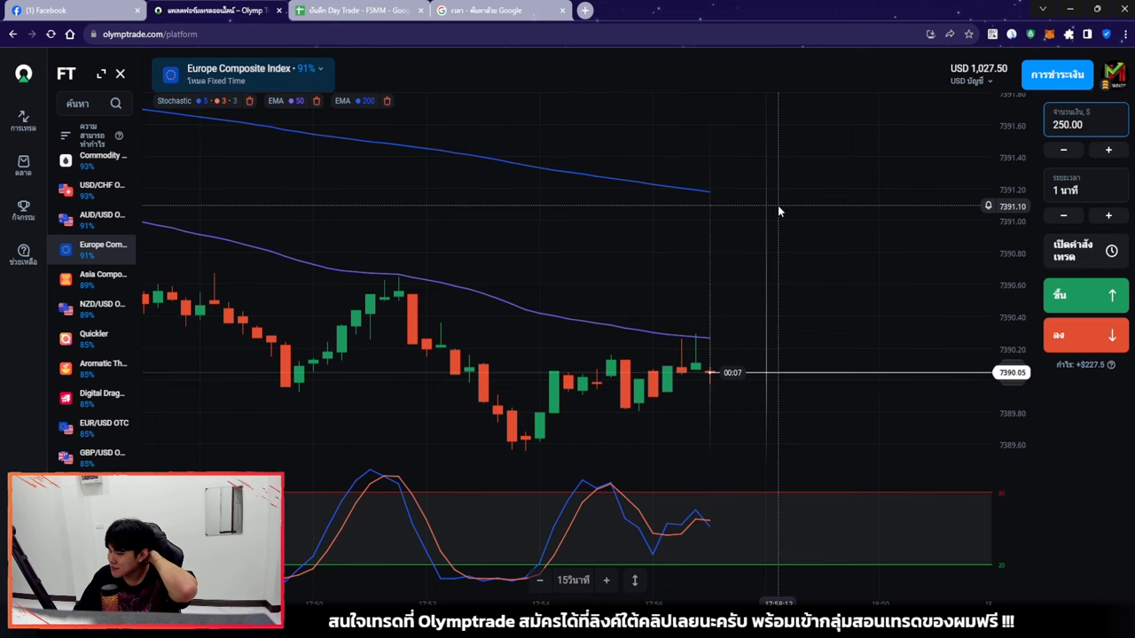
scroll(773, 222, down, 2)
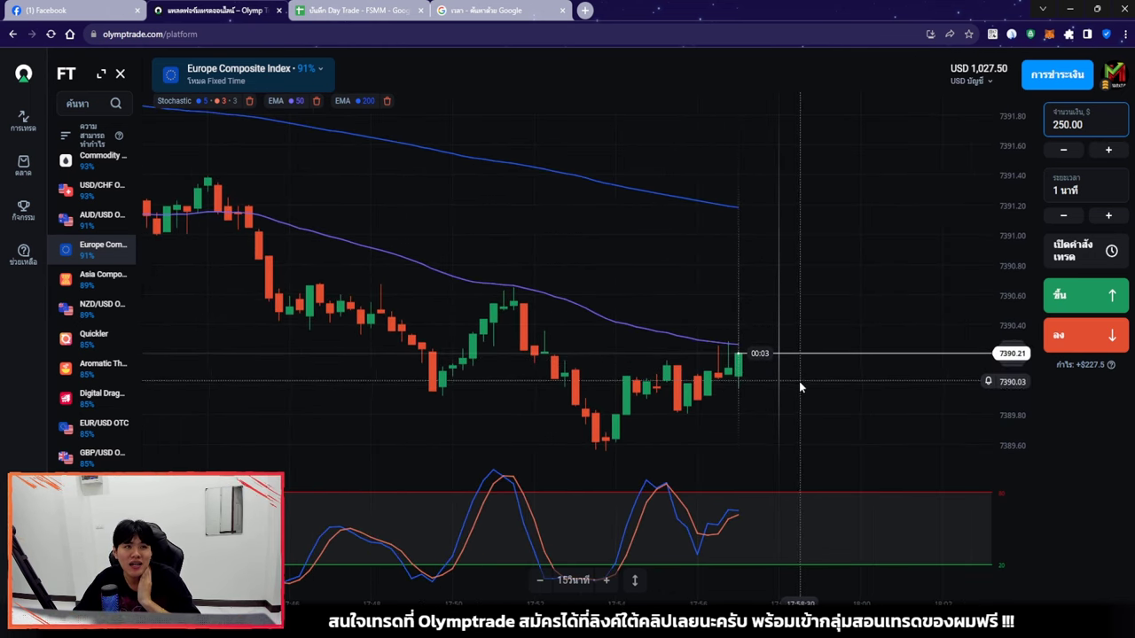
click(1080, 508)
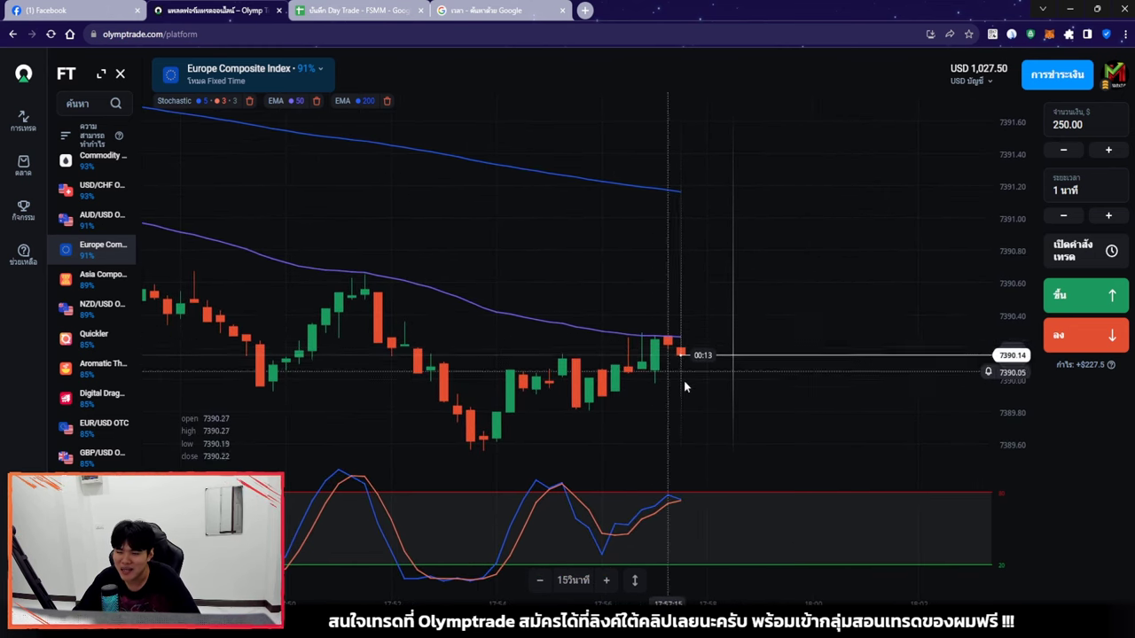
scroll(733, 398, down, 3)
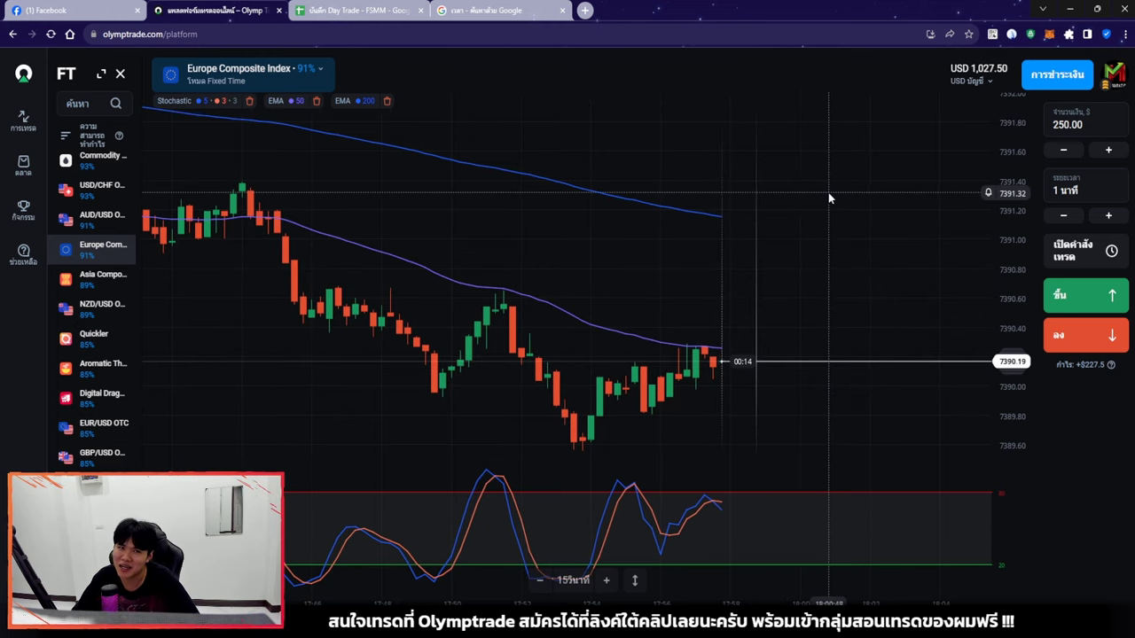
scroll(786, 304, down, 3)
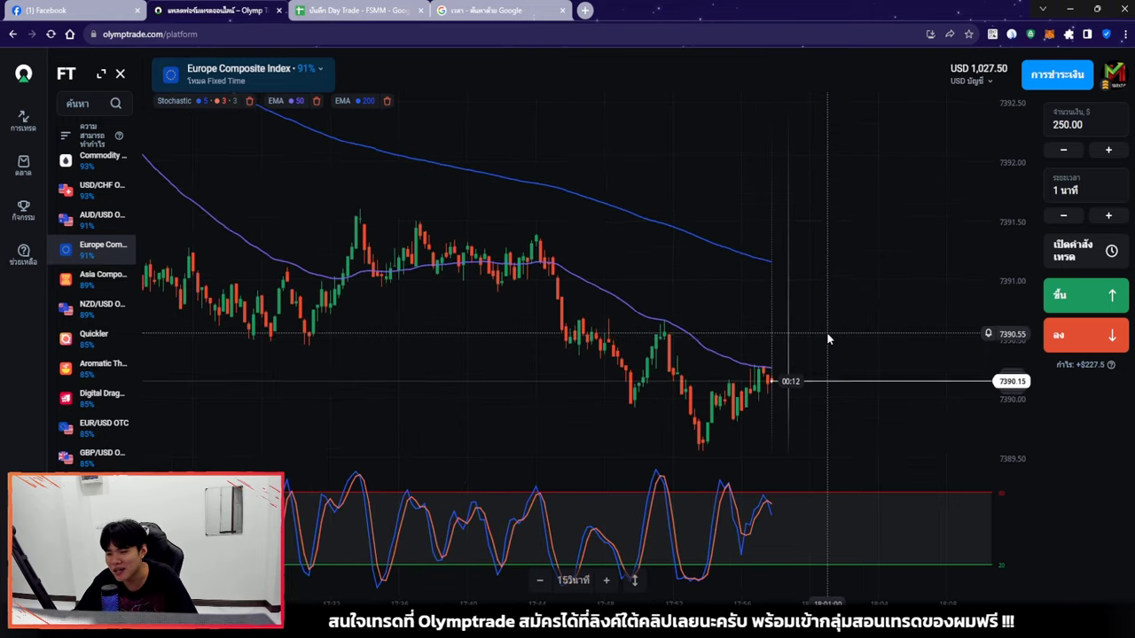
scroll(815, 314, down, 3)
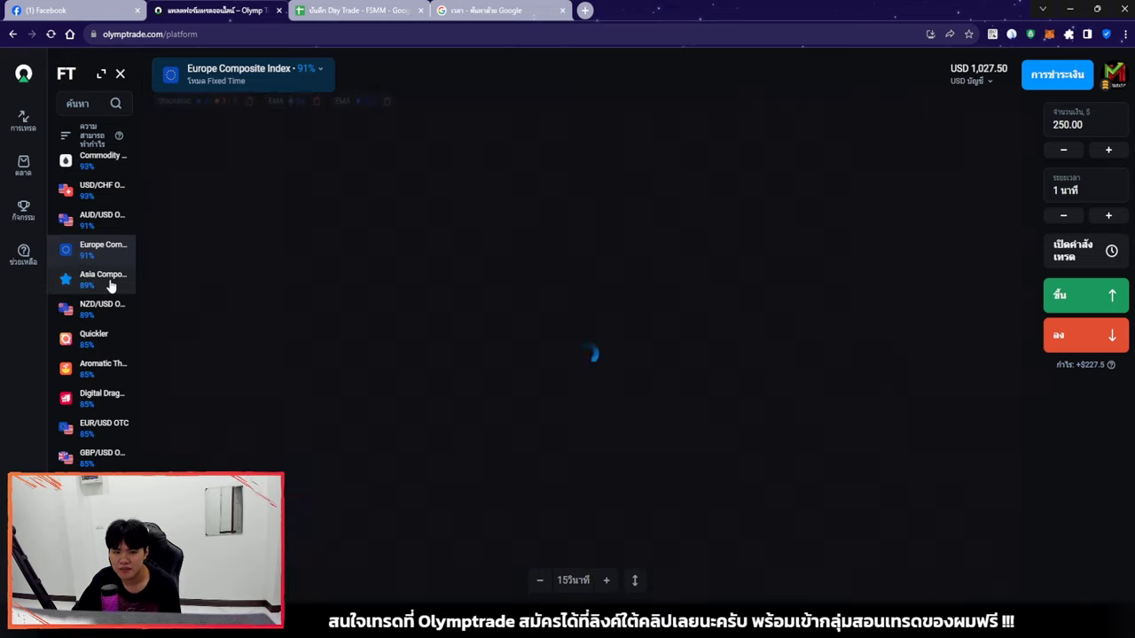
Browse the other asset charts, including USD/CHF OTC, and select NZD/USD OTC
click(98, 366)
click(102, 426)
click(102, 158)
click(102, 188)
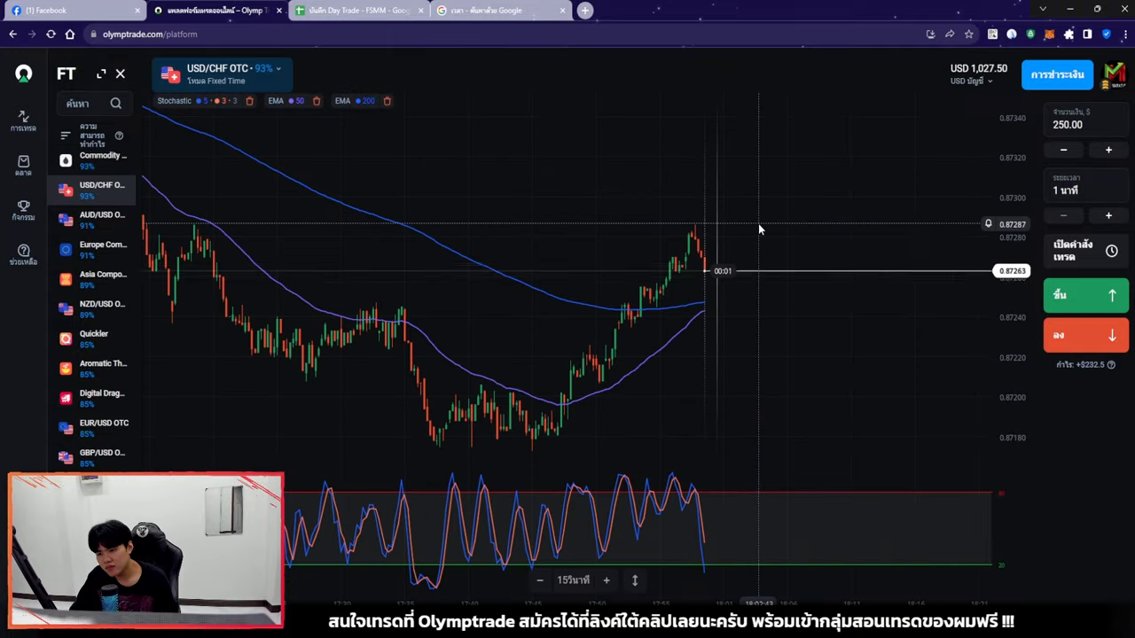
click(102, 307)
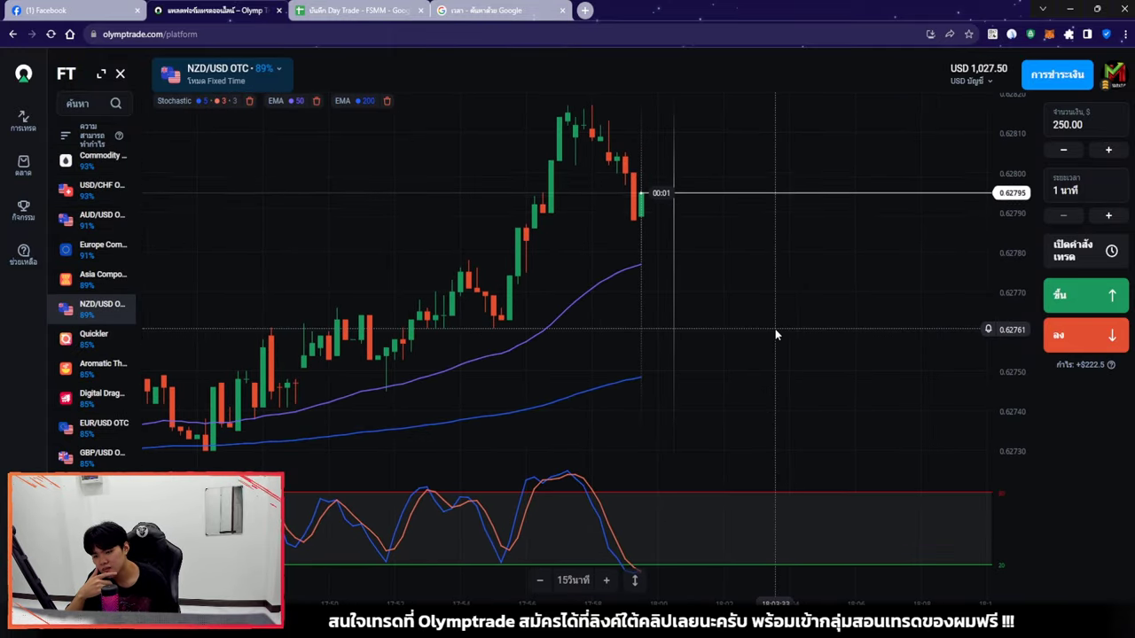
Open a 1-minute $250 up trade on NZD/USD OTC and inspect the candles around its entry
scroll(828, 305, down, 3)
scroll(828, 304, up, 3)
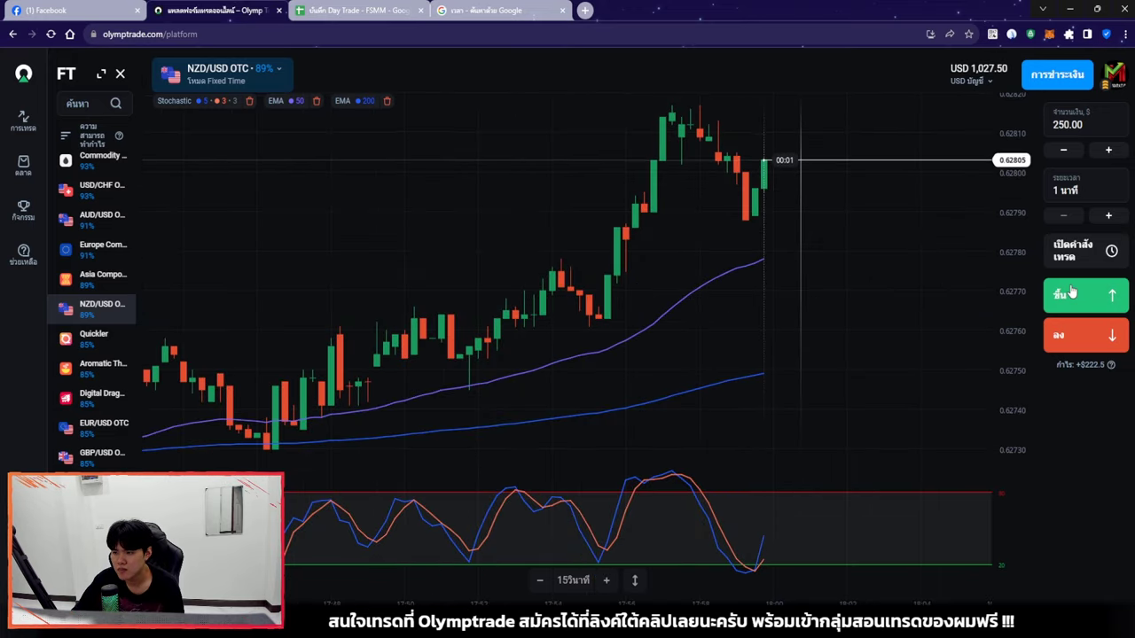
click(1071, 293)
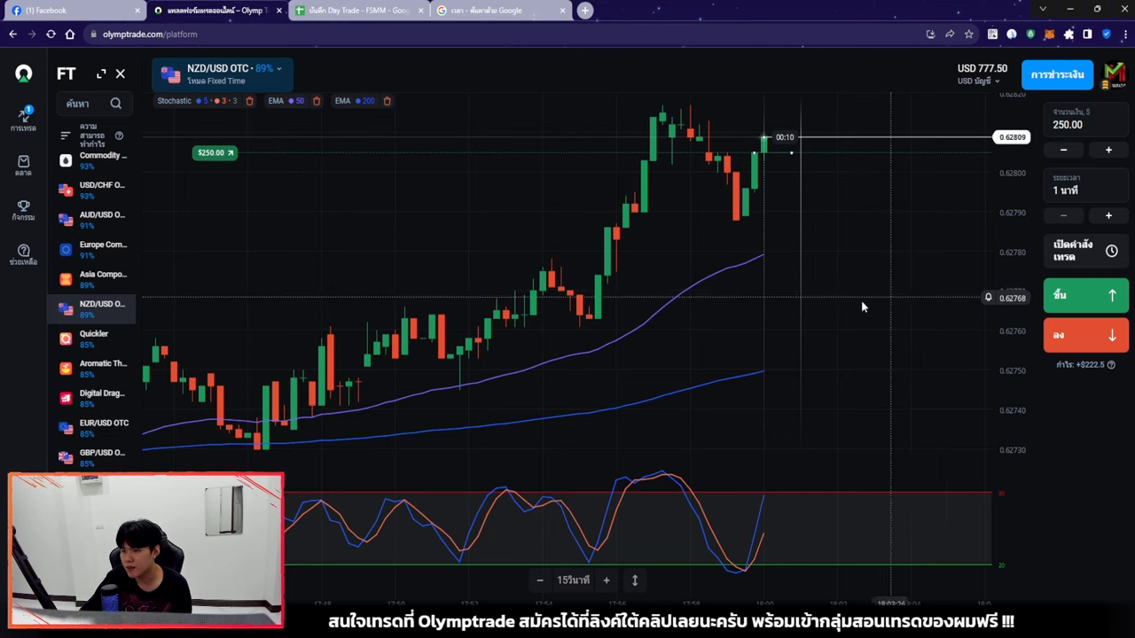
scroll(827, 305, up, 1)
scroll(812, 306, up, 2)
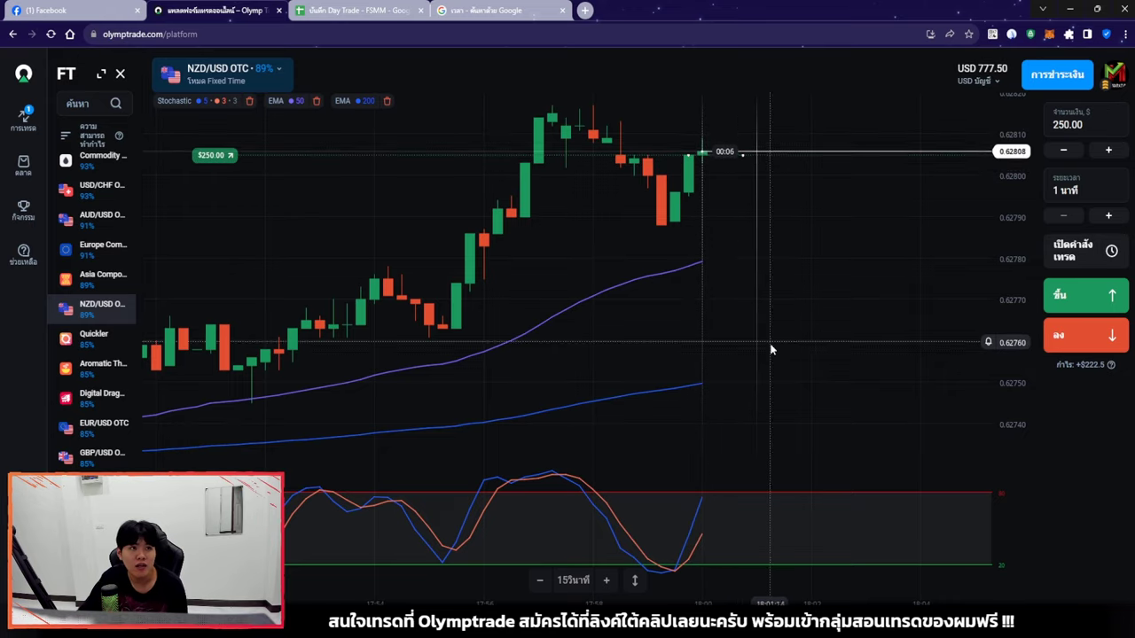
Examine the wider NZD/USD OTC trend against EMA 50 and EMA 200 while the $250 up trade runs
scroll(765, 284, down, 6)
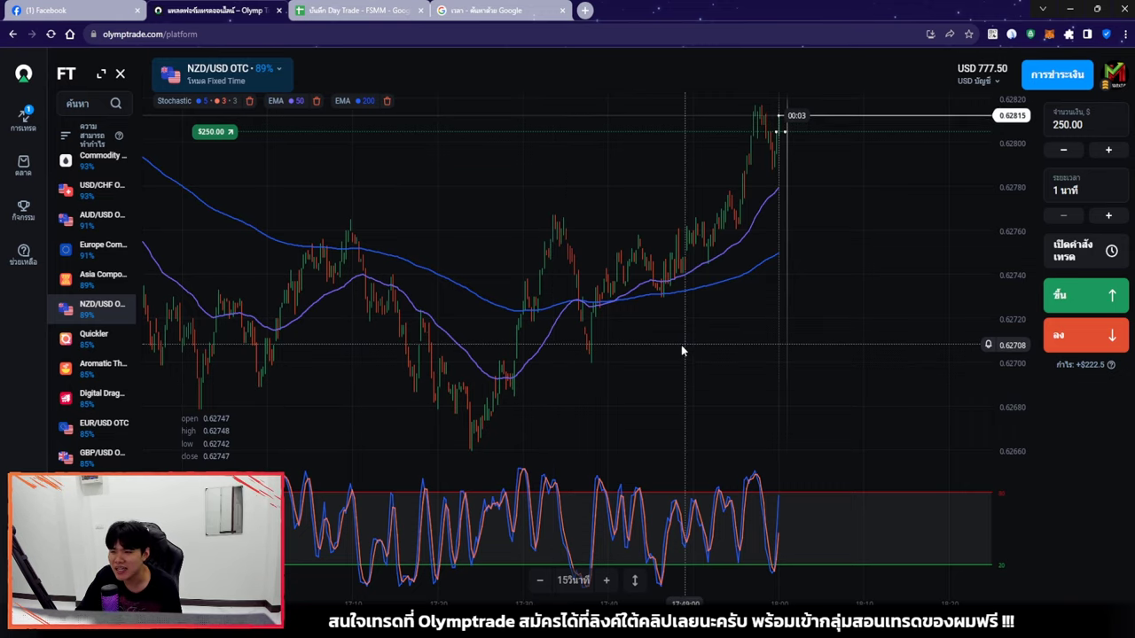
scroll(854, 381, down, 3)
scroll(854, 381, up, 4)
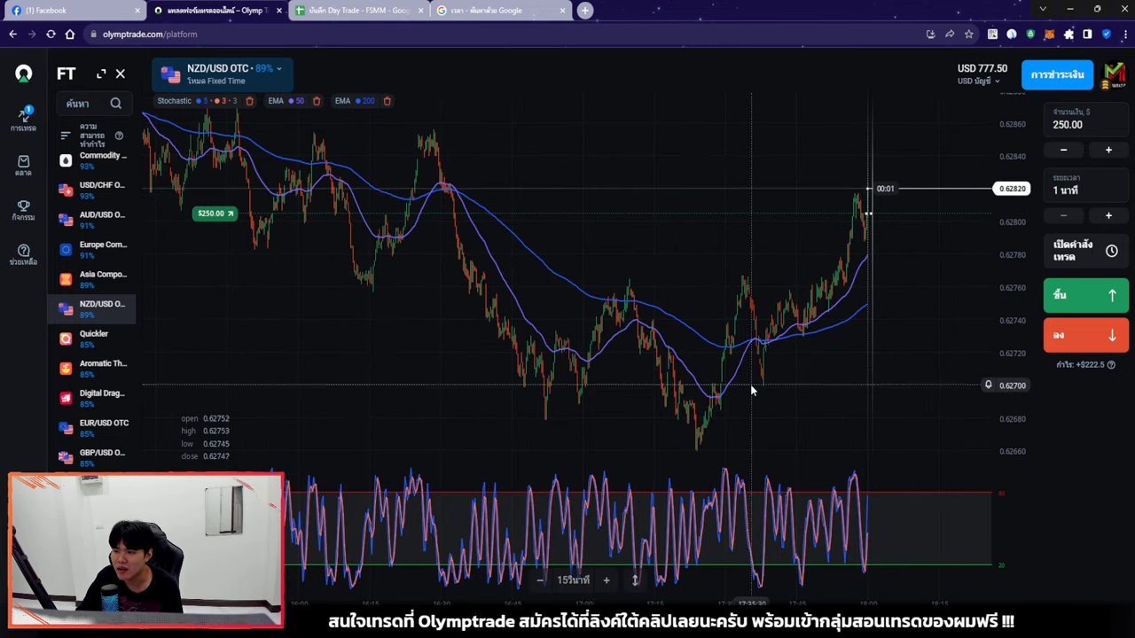
scroll(605, 401, down, 1)
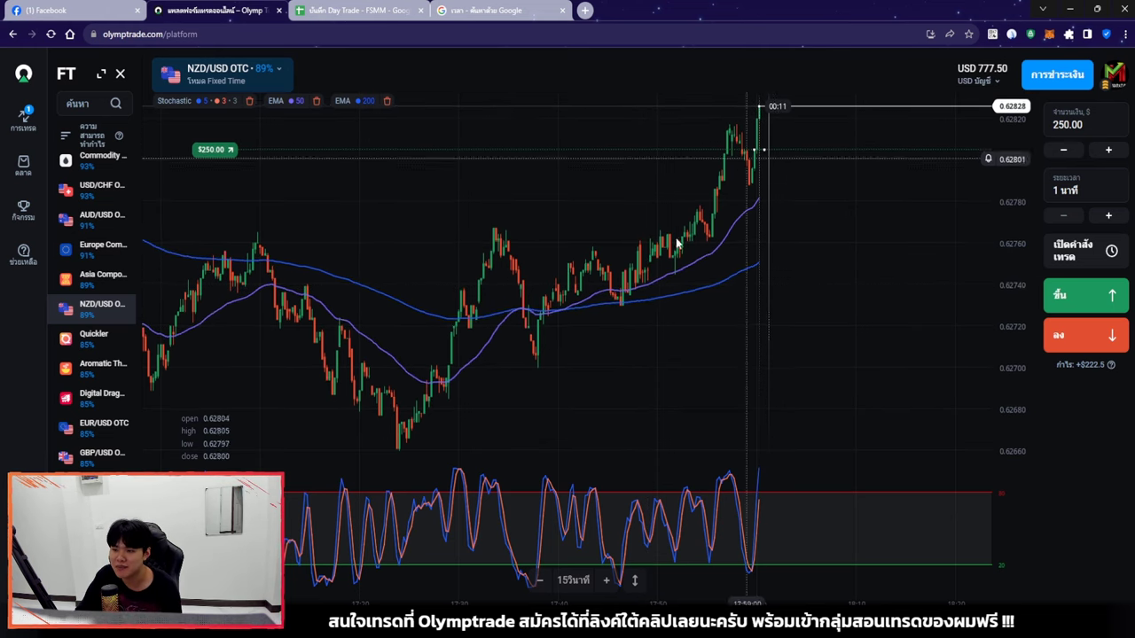
scroll(666, 354, up, 2)
scroll(667, 355, left, 2)
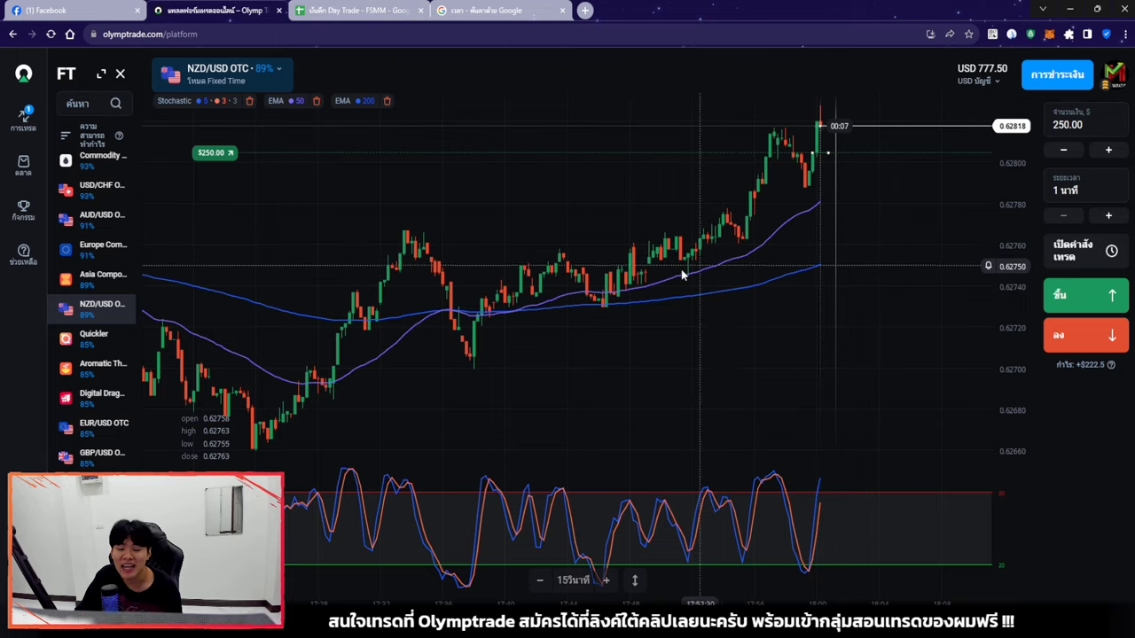
scroll(549, 311, down, 3)
scroll(549, 311, left, 2)
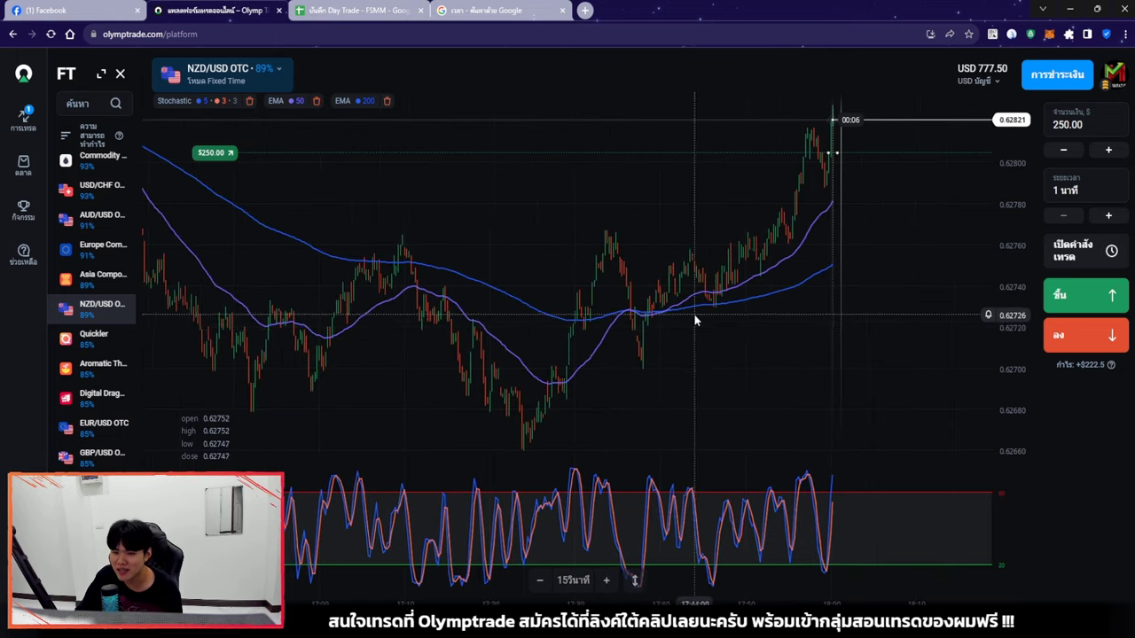
scroll(693, 313, down, 3)
scroll(382, 266, left, 2)
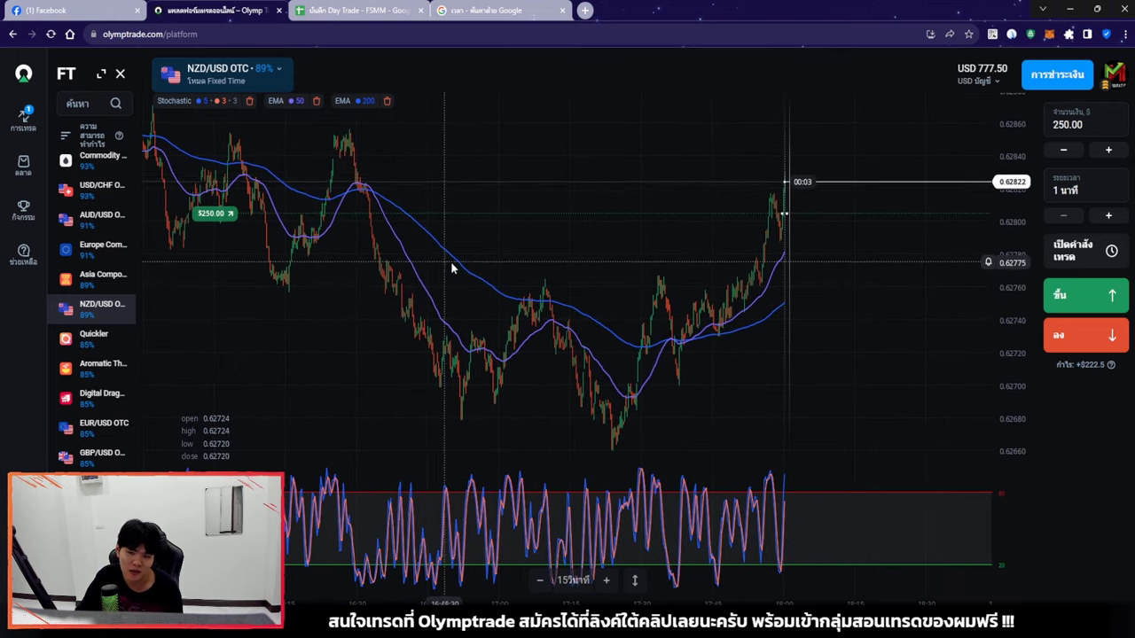
scroll(684, 365, up, 4)
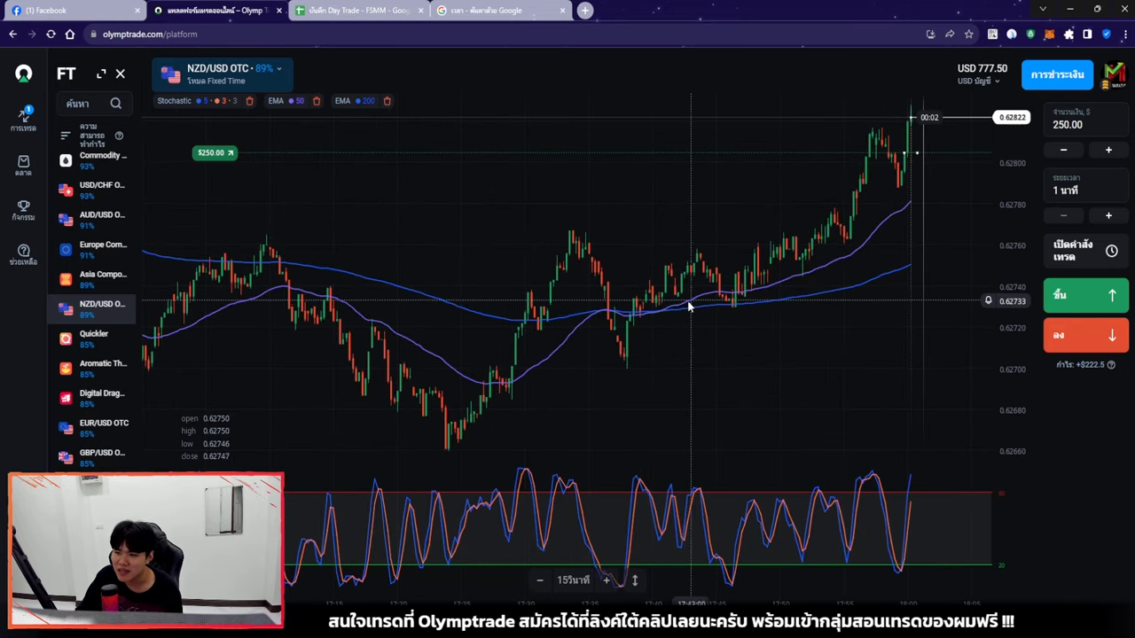
Follow the latest NZD/USD OTC candles around the $250 entry until the trade expires
drag(729, 304, 512, 310)
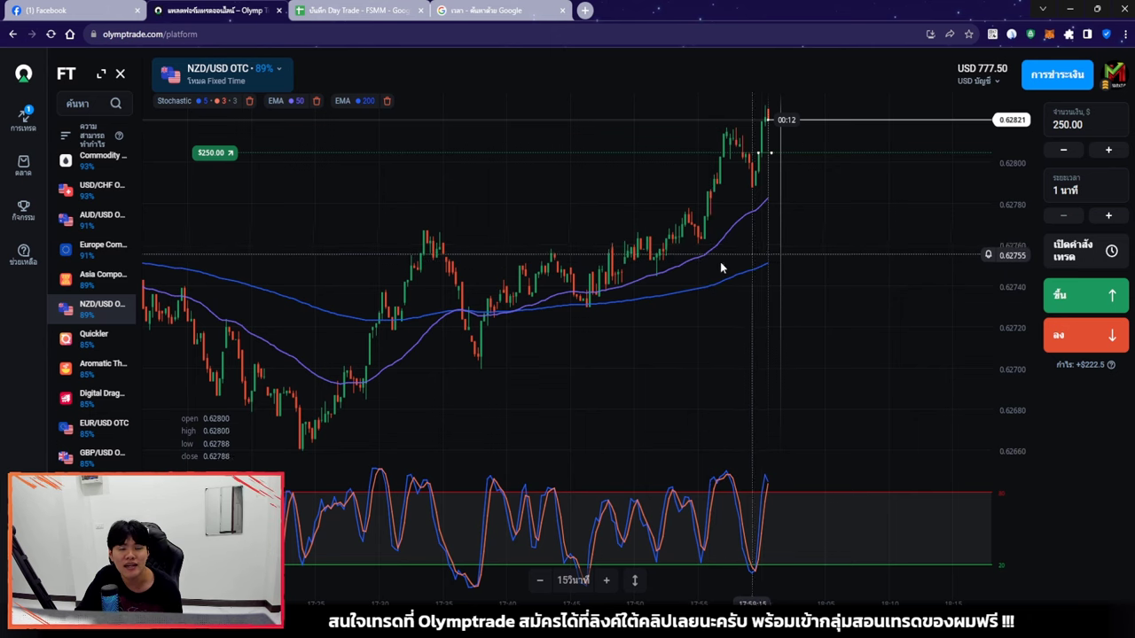
scroll(843, 235, right, 1)
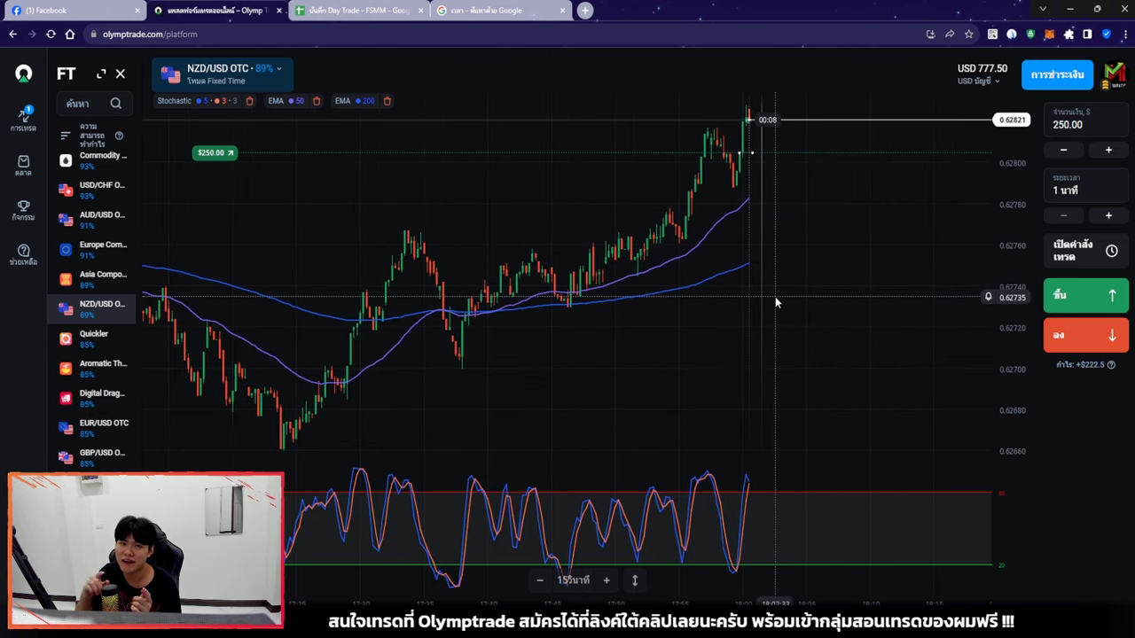
scroll(618, 384, down, 3)
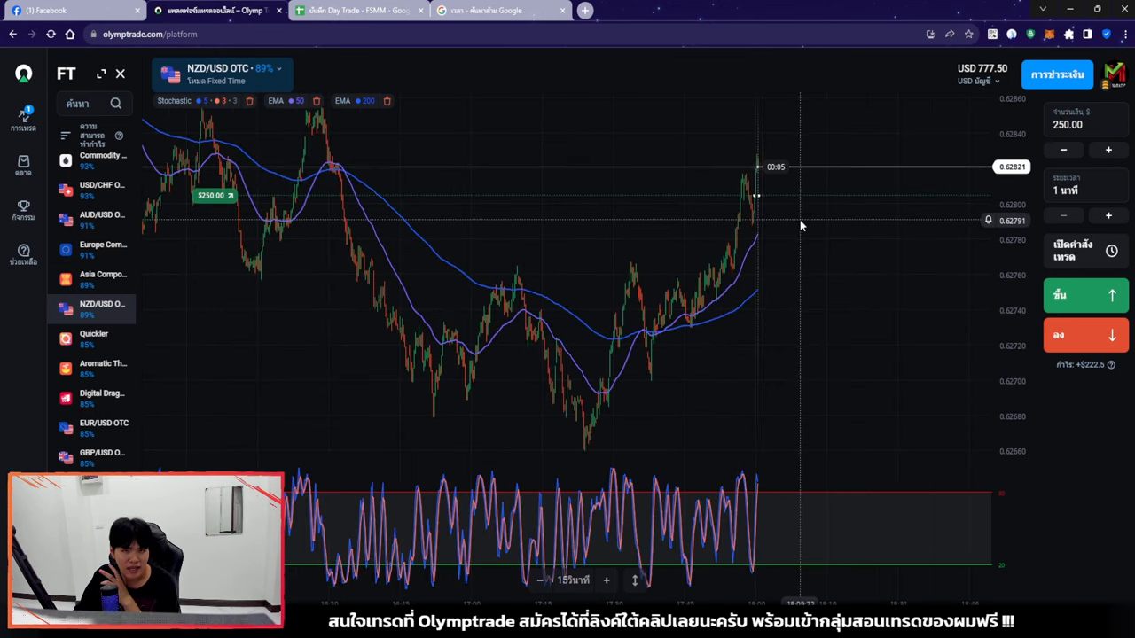
scroll(787, 224, up, 3)
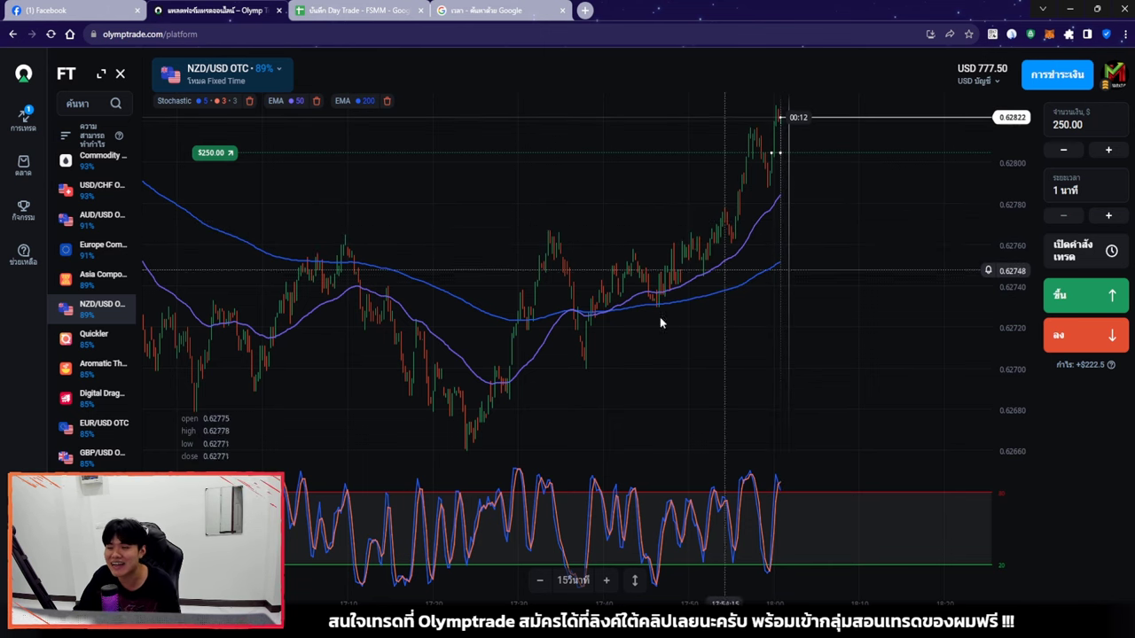
scroll(837, 285, up, 3)
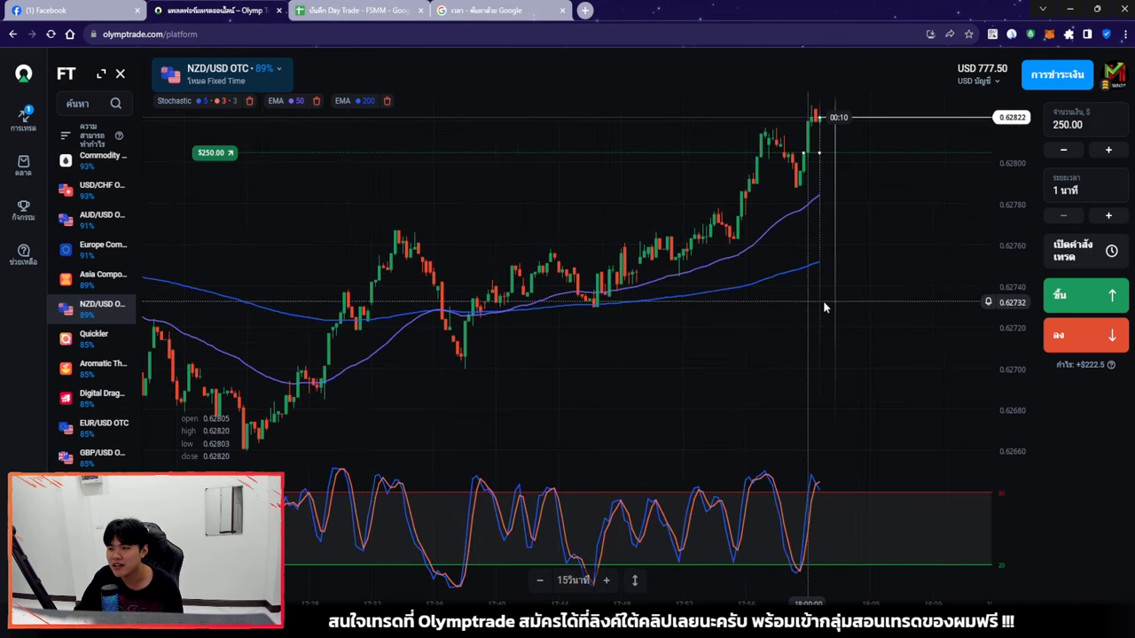
scroll(804, 253, up, 4)
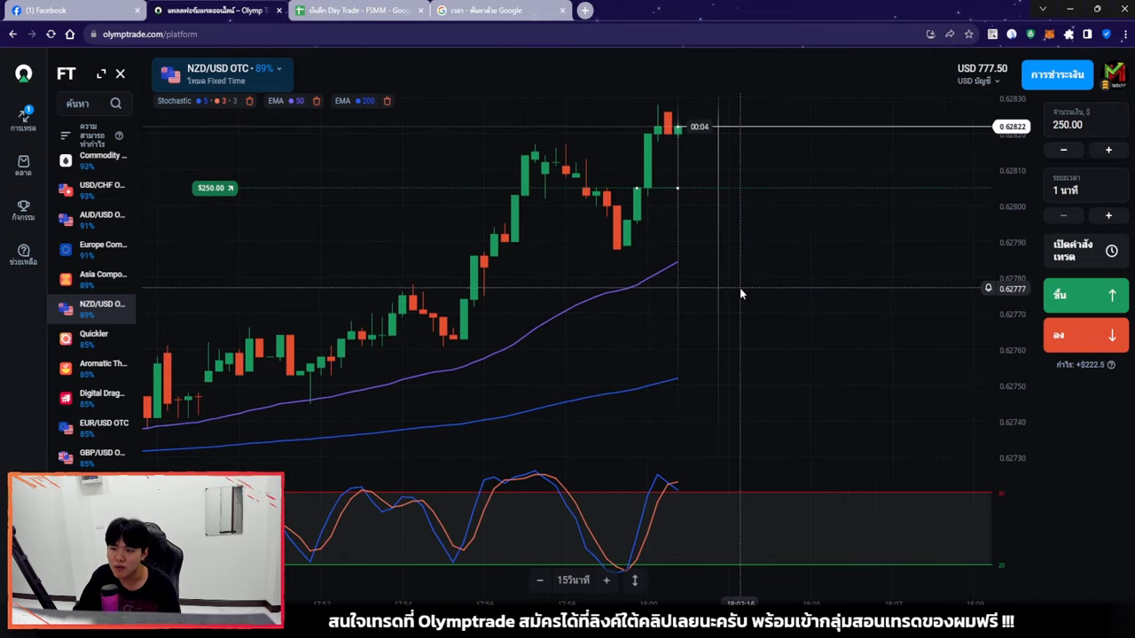
scroll(727, 306, down, 2)
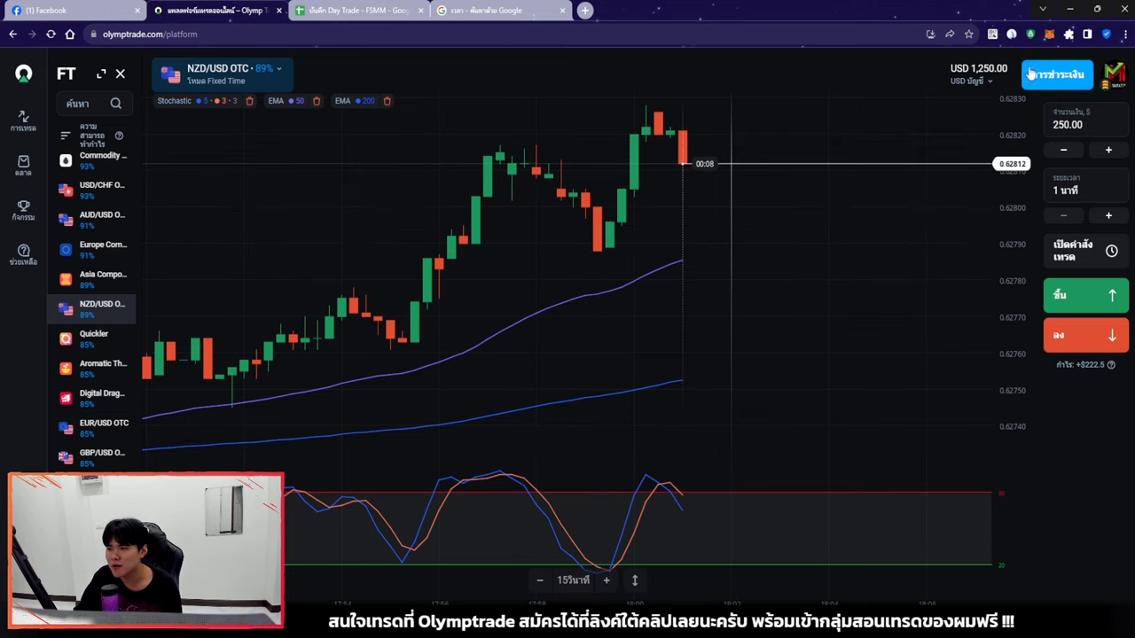
Draw a downward arrow over the red pullback candle before the trade entry with the screen annotation tool, and clear it
click(1012, 35)
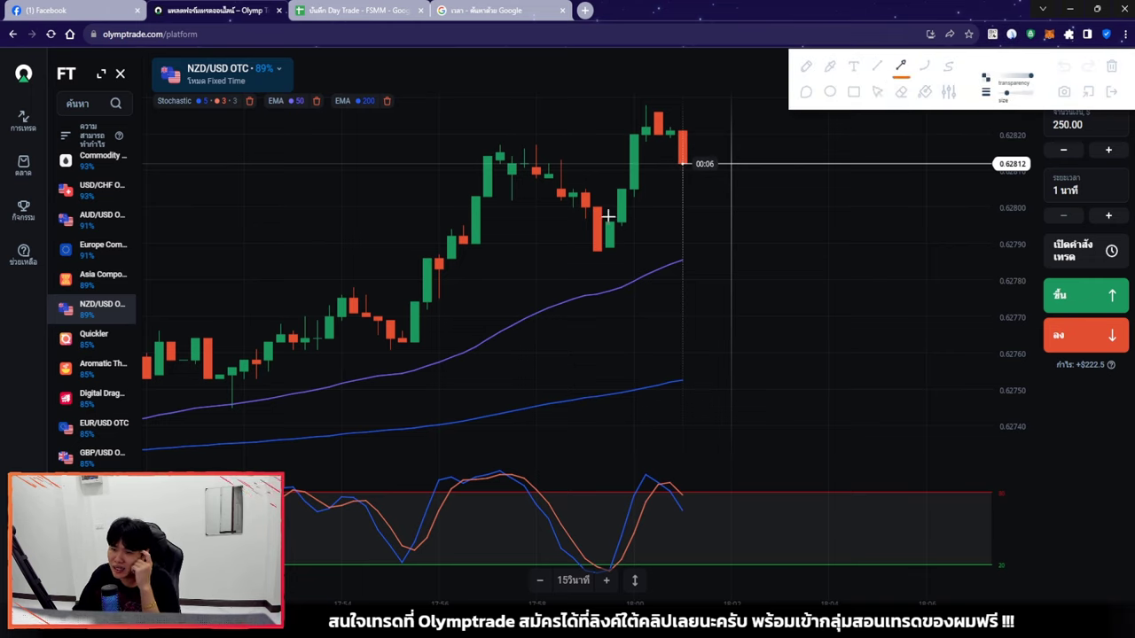
drag(597, 211, 598, 247)
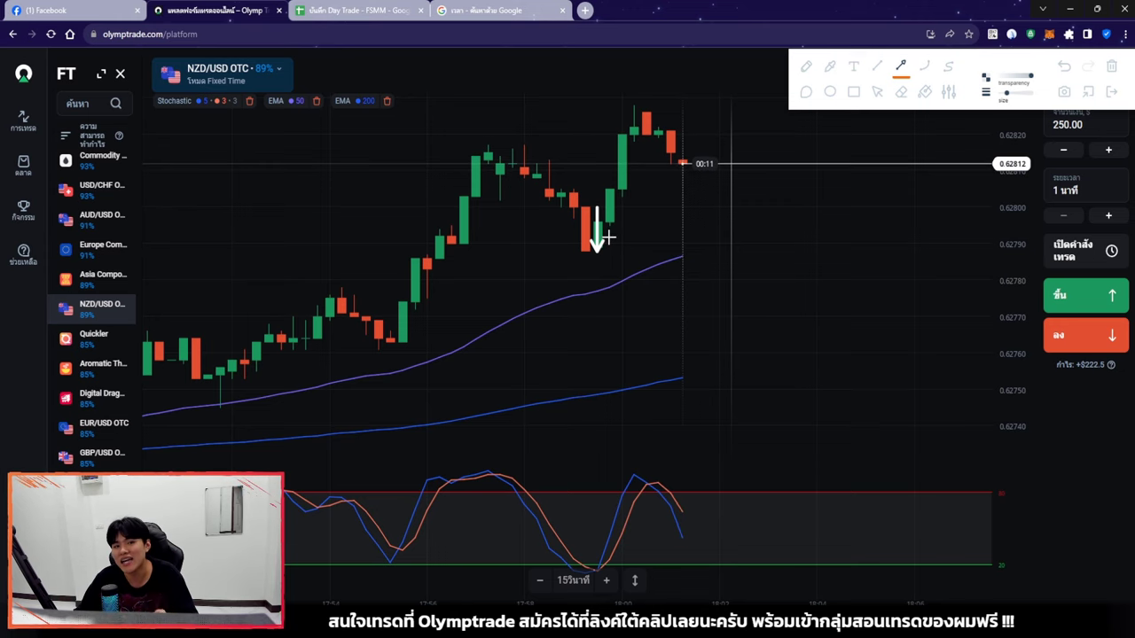
click(1114, 71)
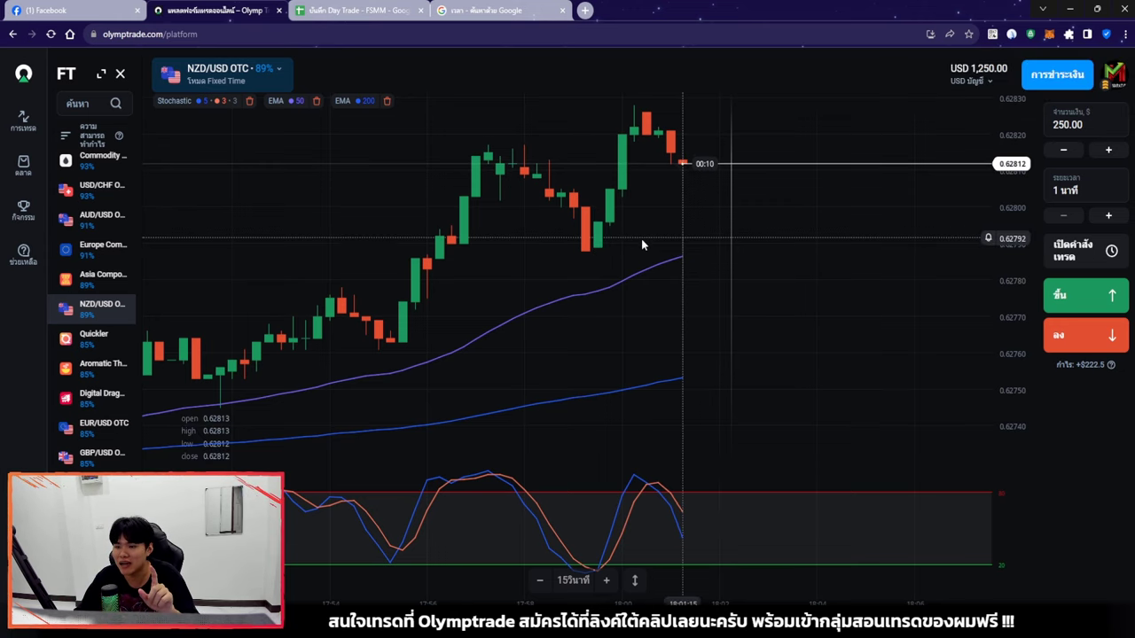
Review the earlier NZD/USD OTC candles for how price reacted at EMA 50 and EMA 200 alongside the Stochastic
mouse_move(551, 280)
mouse_down()
mouse_move(717, 328)
mouse_move(752, 297)
mouse_move(729, 286)
mouse_move(587, 372)
mouse_move(764, 361)
mouse_move(741, 371)
mouse_move(698, 338)
mouse_up()
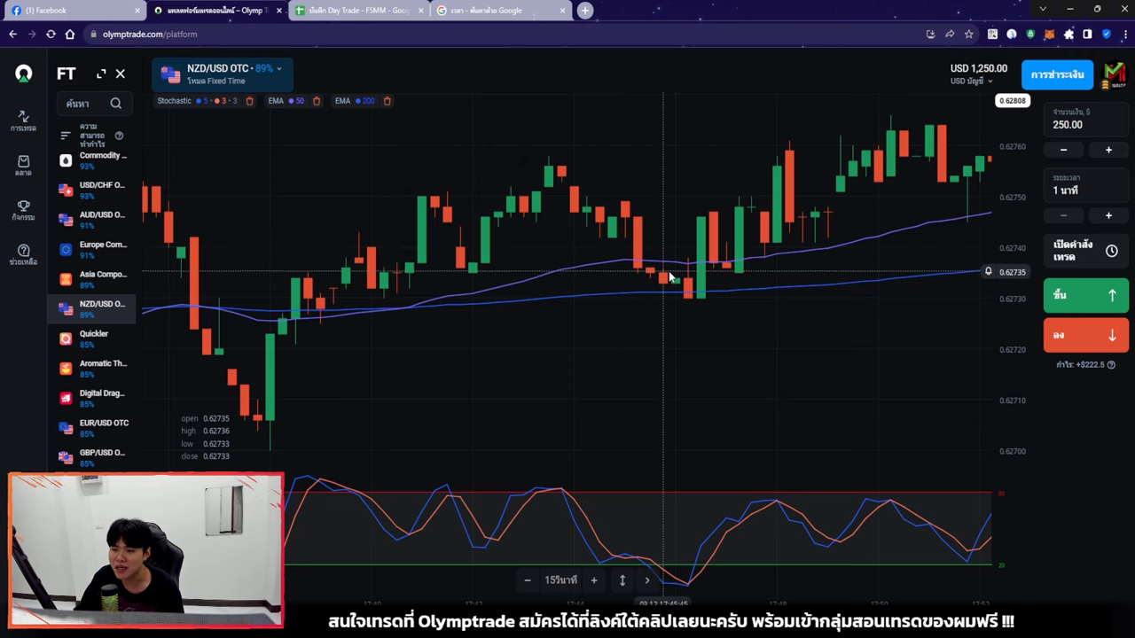
scroll(635, 354, down, 2)
scroll(667, 358, up, 10)
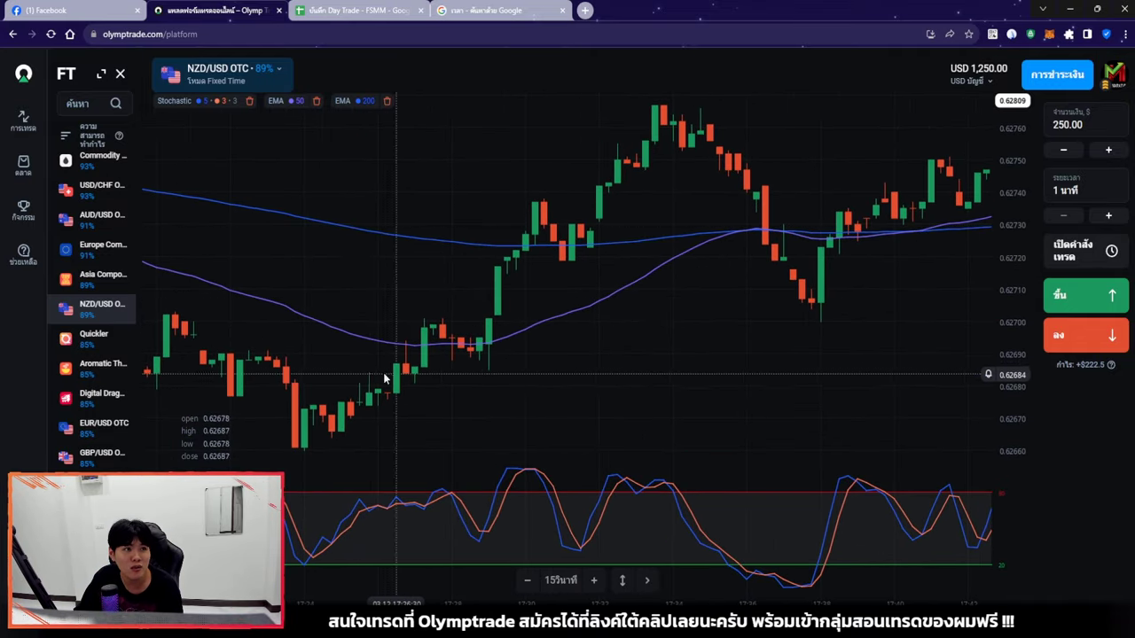
scroll(512, 284, down, 3)
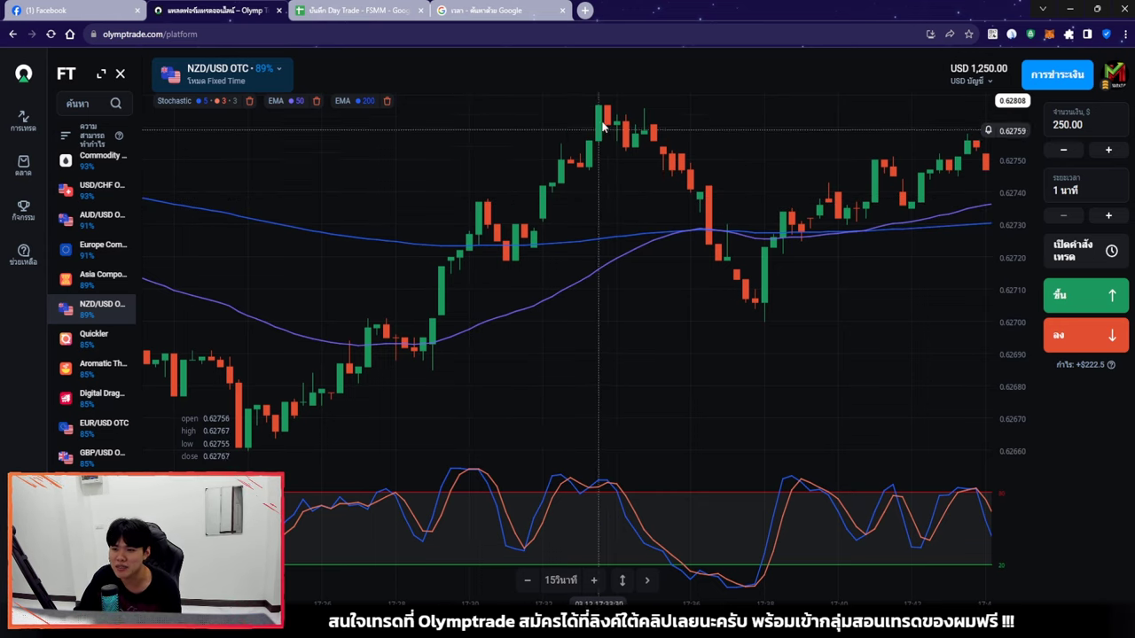
drag(422, 368, 599, 372)
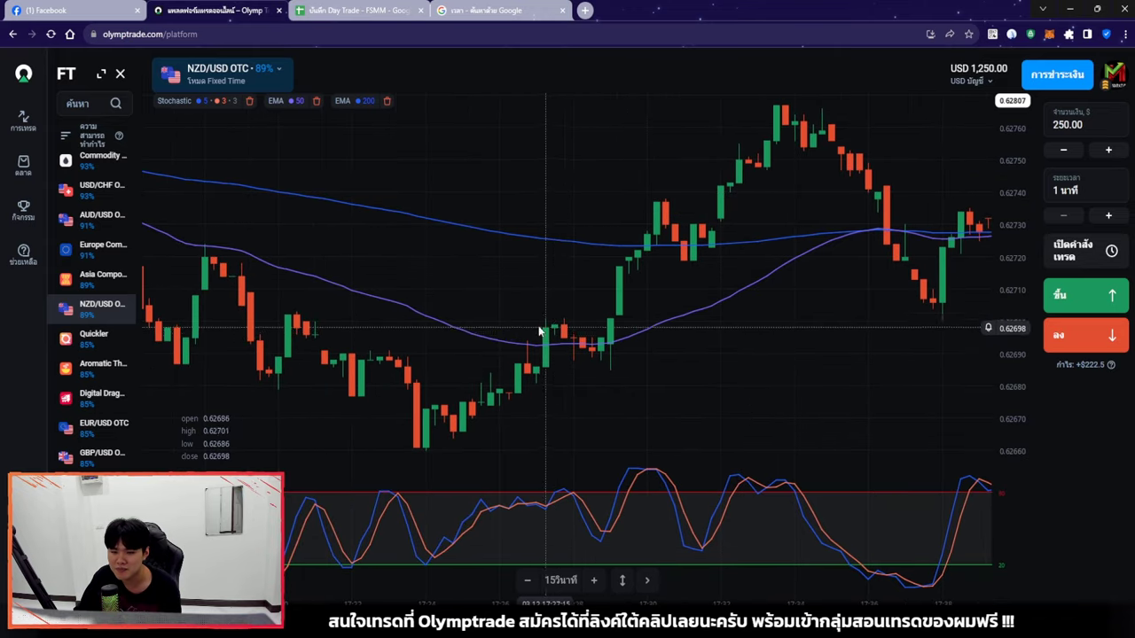
scroll(599, 373, left, 5)
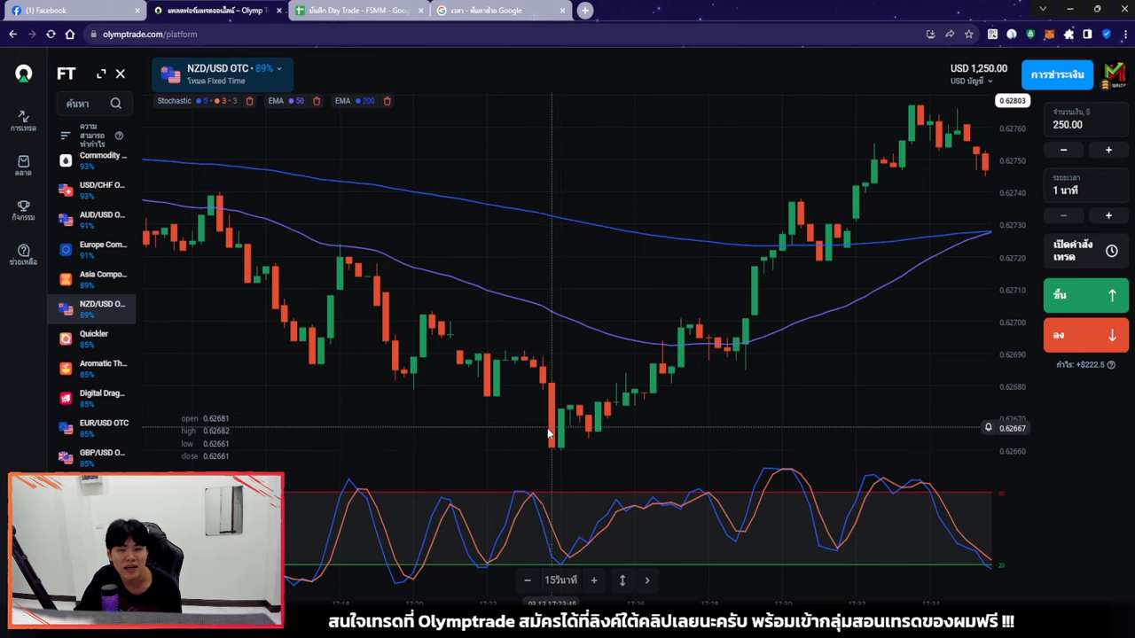
scroll(541, 407, left, 4)
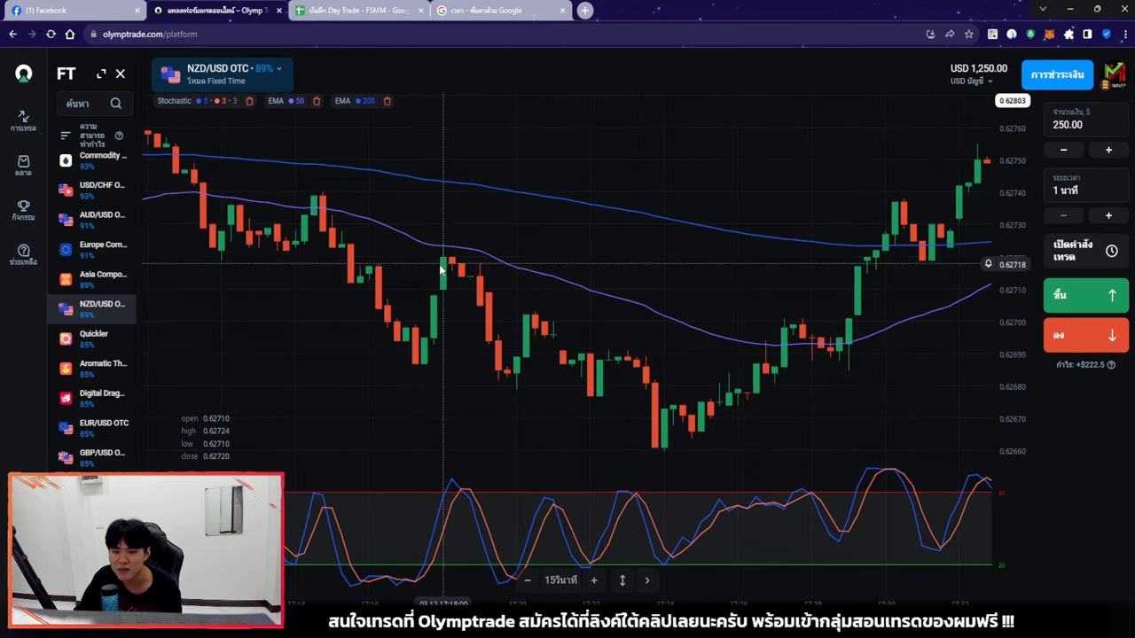
scroll(631, 264, right, 10)
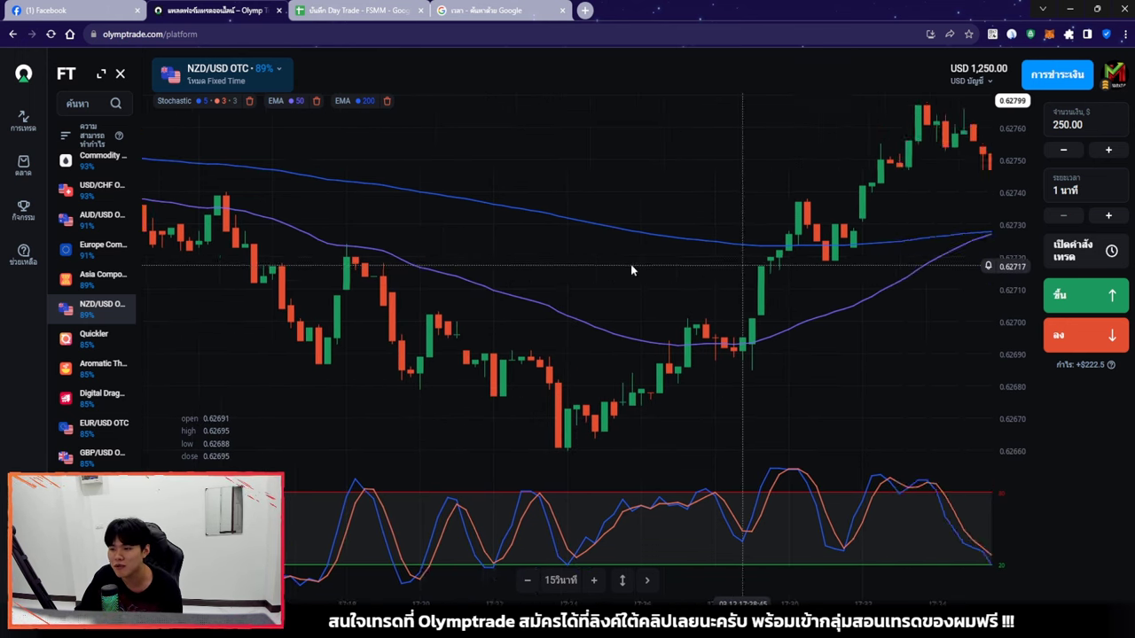
scroll(508, 297, left, 4)
Inspect the candles around the closed trade's entry and the following pullback to EMA 50
scroll(760, 284, up, 3)
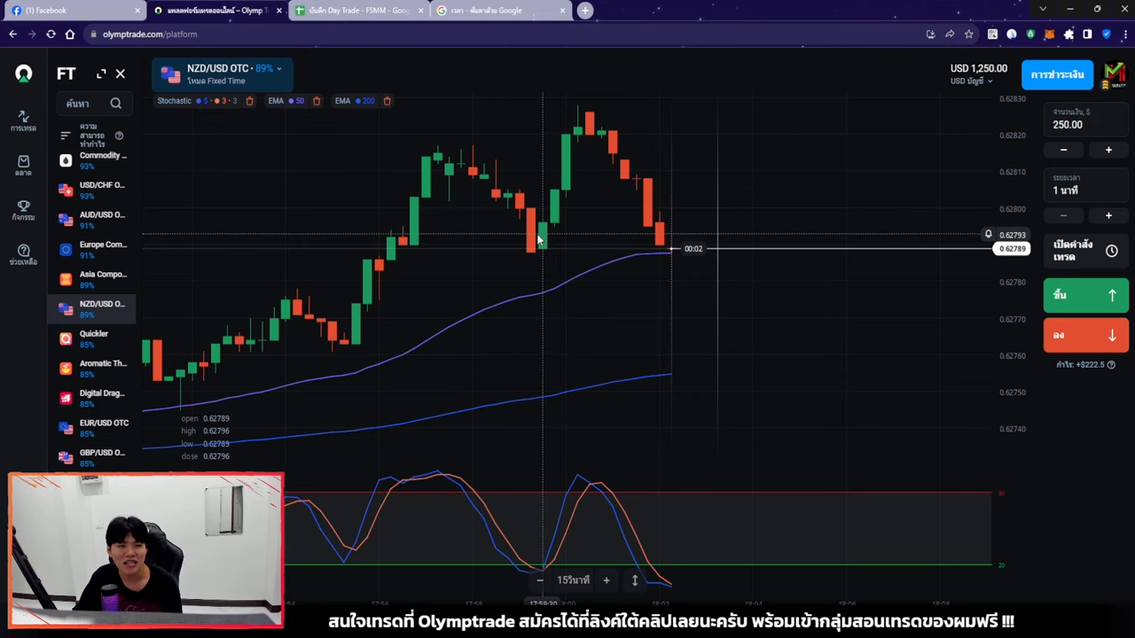
scroll(575, 233, up, 2)
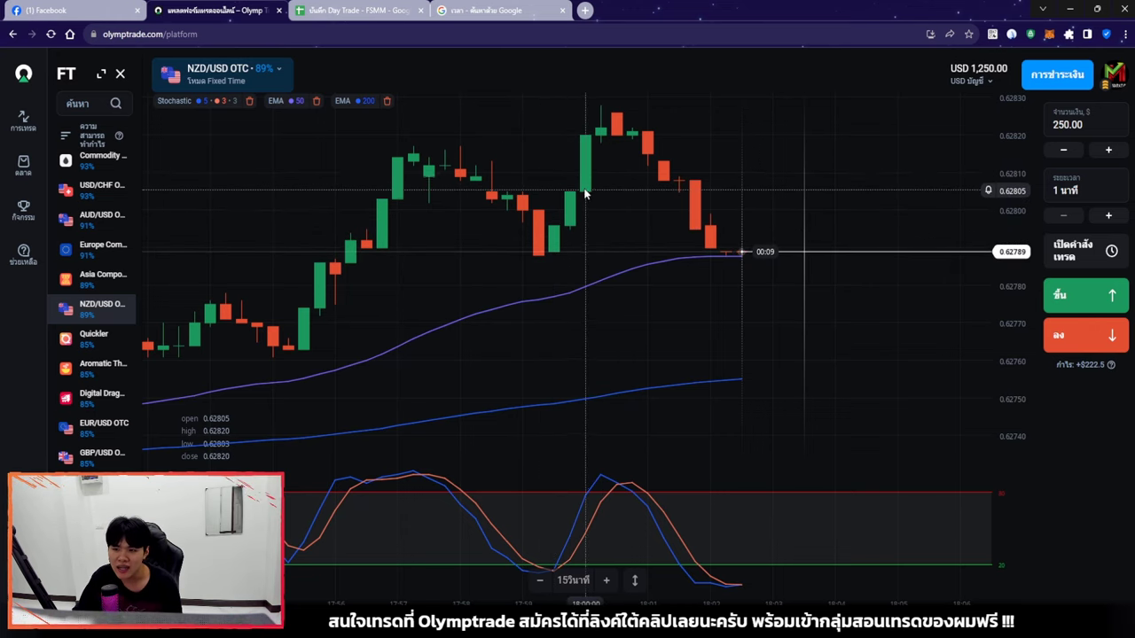
drag(599, 198, 718, 206)
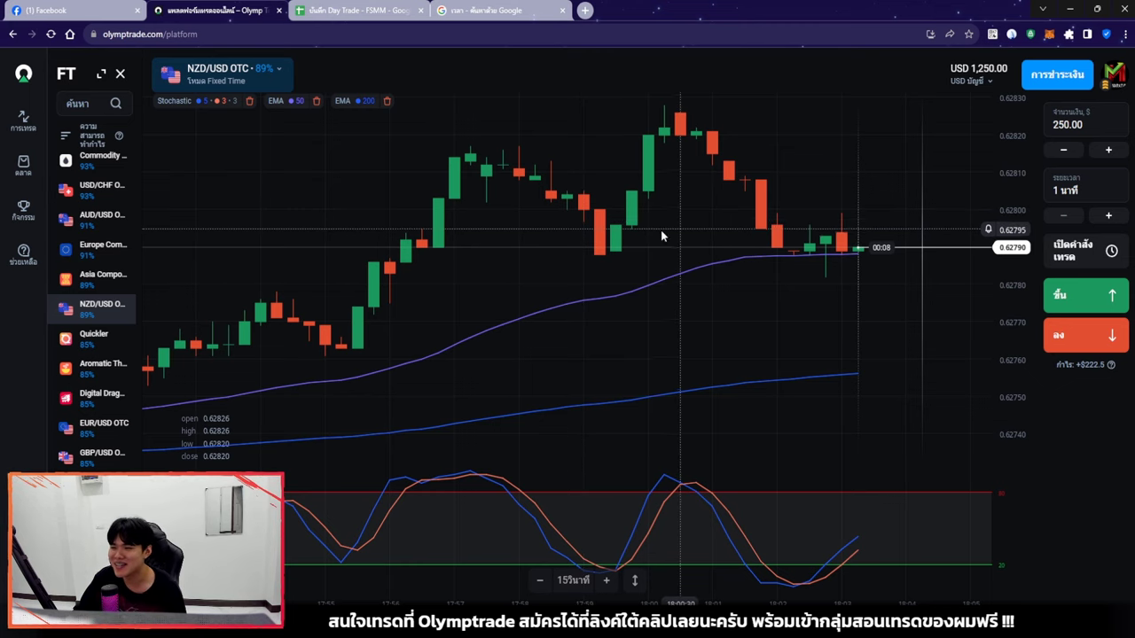
Switch to the Google Sheets journal, log 89% ROI for the fourth trade in F21, and select its running total in H21
click(375, 15)
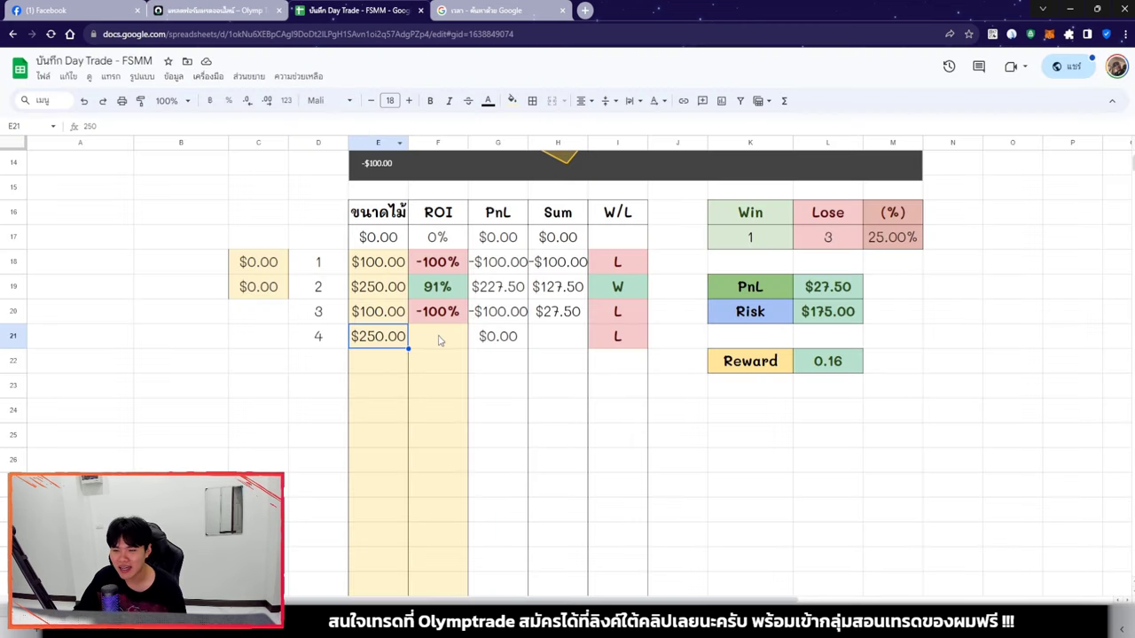
text(89)
click(371, 365)
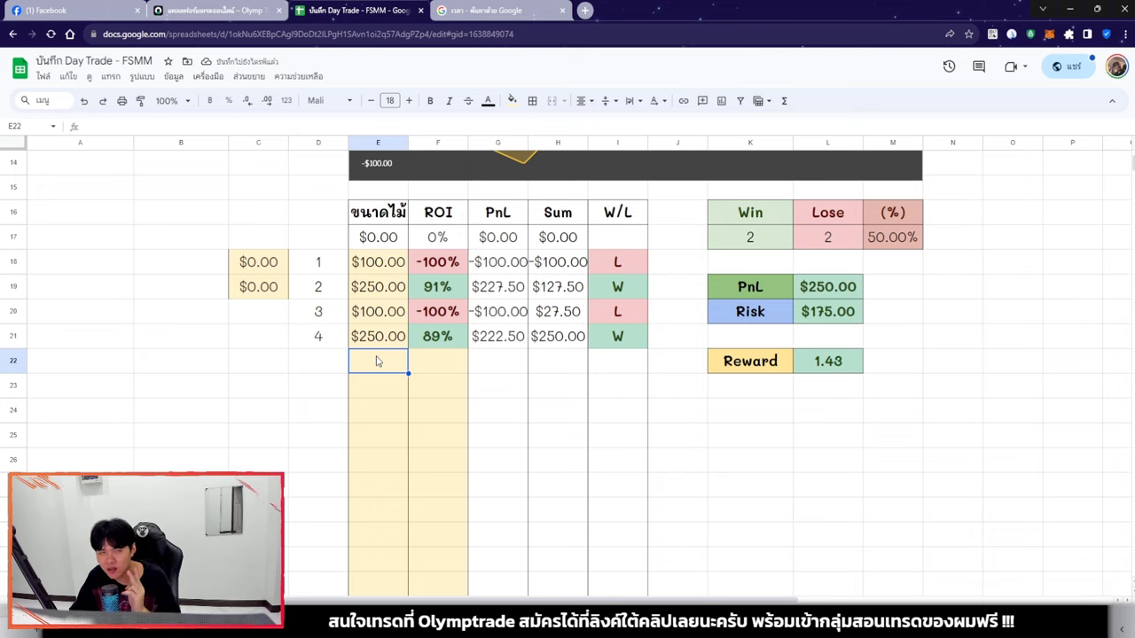
click(559, 341)
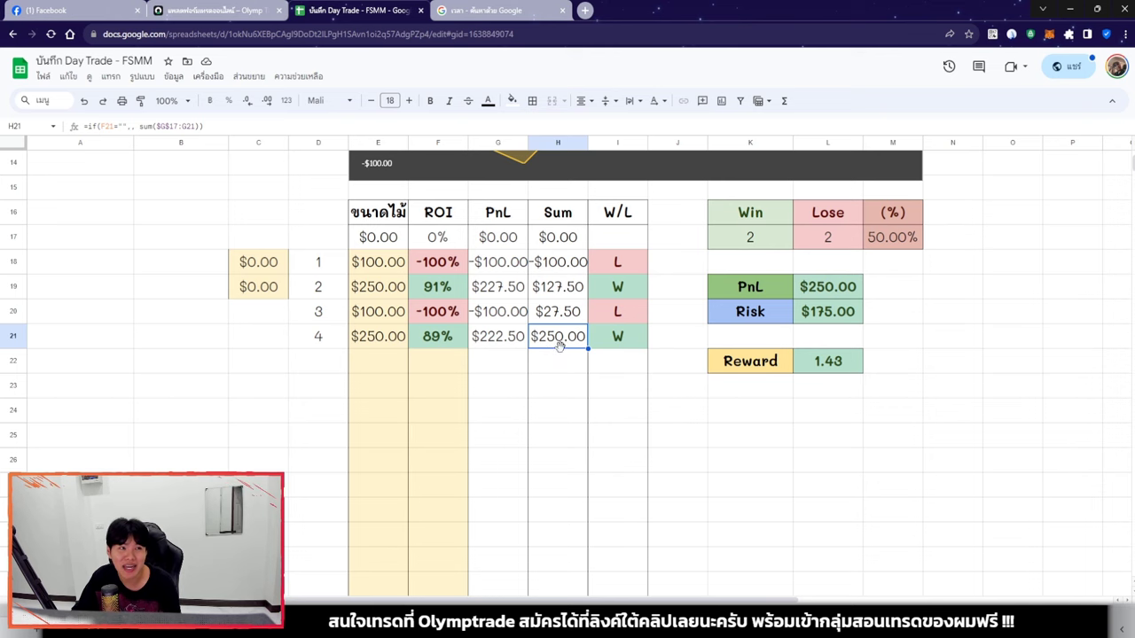
Switch to Olymp Trade and set the NZD/USD OTC trade amount to $100
click(218, 11)
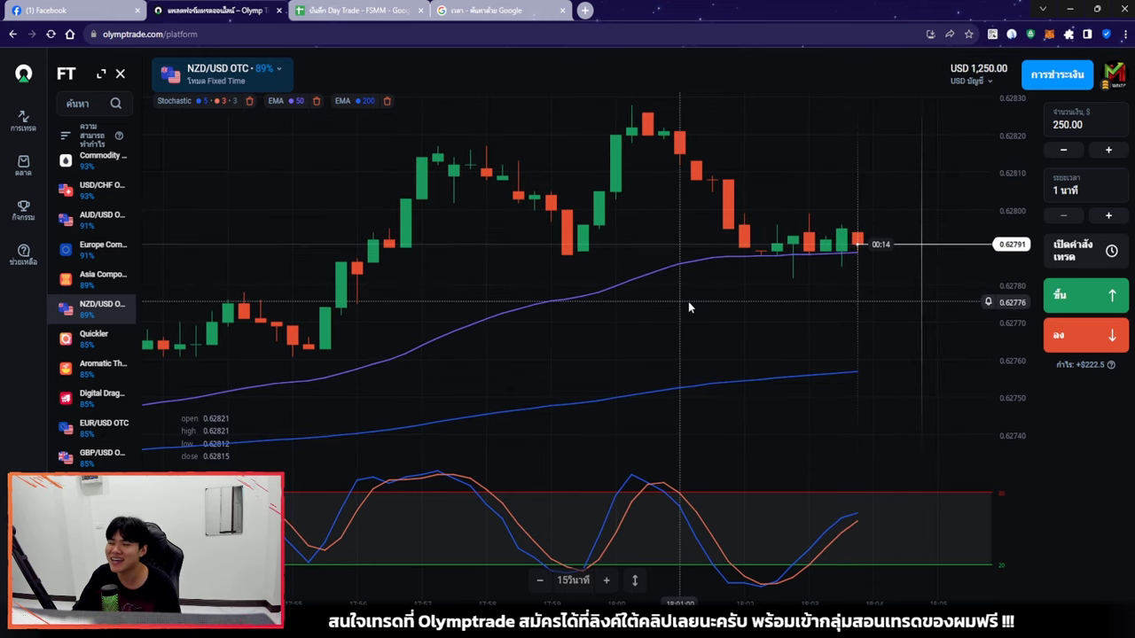
scroll(692, 307, down, 3)
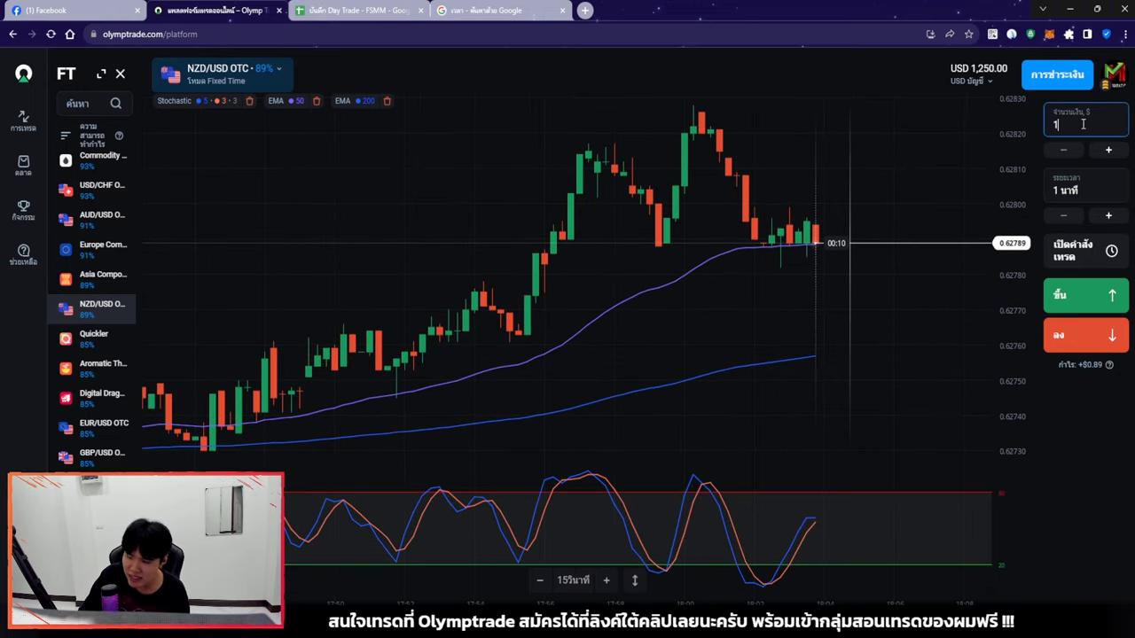
Switch to the Google Sheets journal, enter 100 as the fifth trade's size in E22, and return to Olymp Trade
click(399, 7)
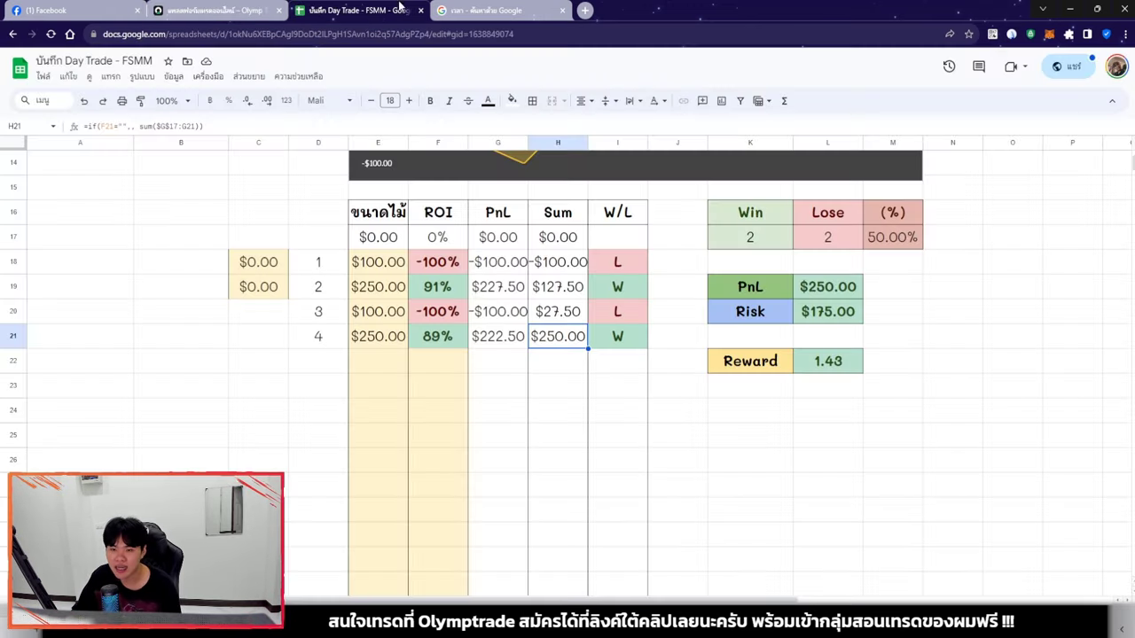
click(391, 363)
text(100)
key(Return)
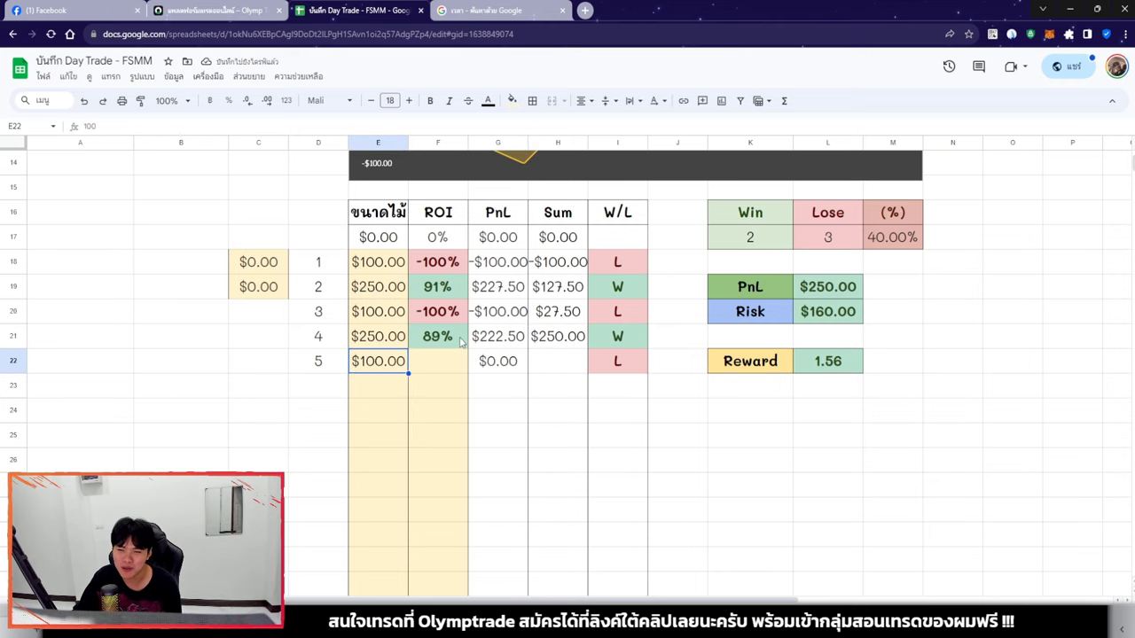
click(240, 12)
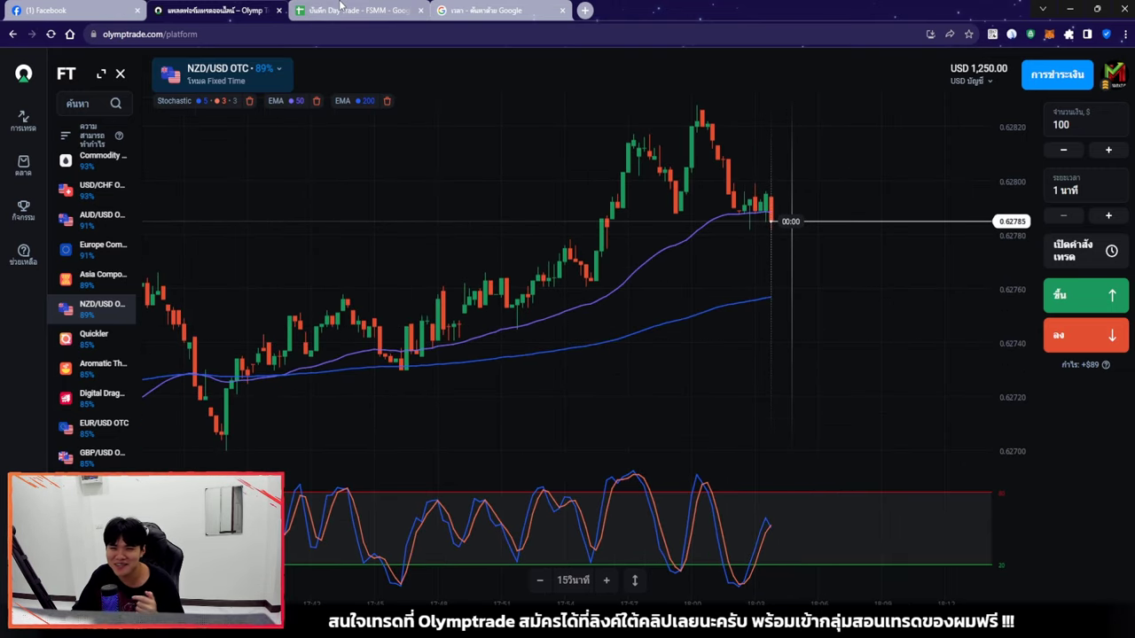
Switch to the Google Sheets journal to review the fifth trade's row, and return to Olymp Trade
key(ctrl+Tab)
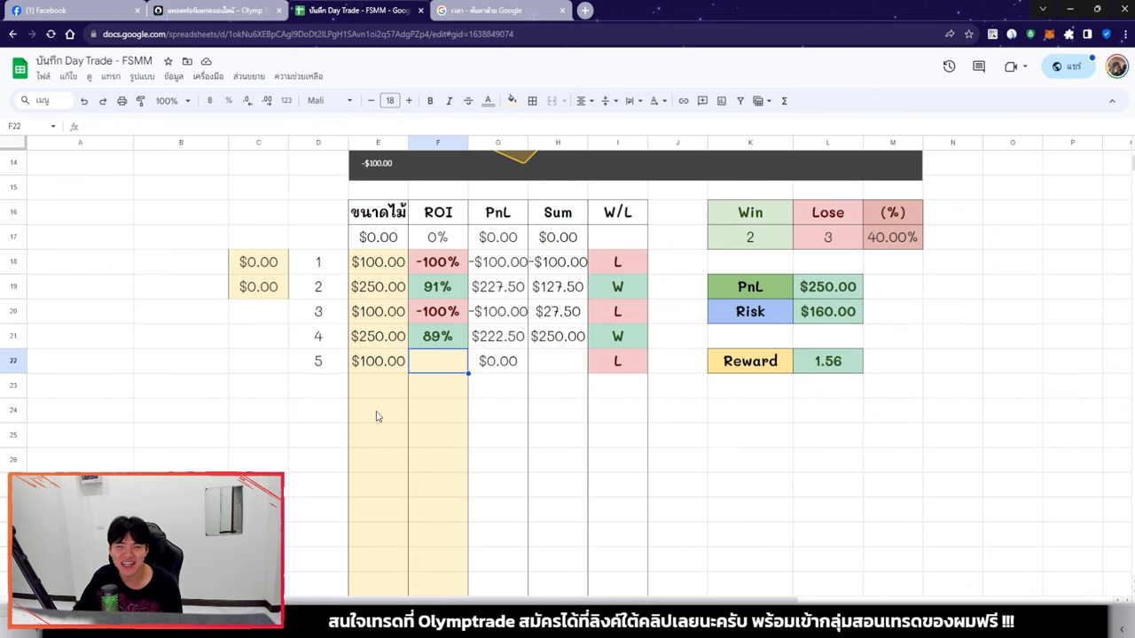
scroll(412, 409, down, 1)
click(240, 10)
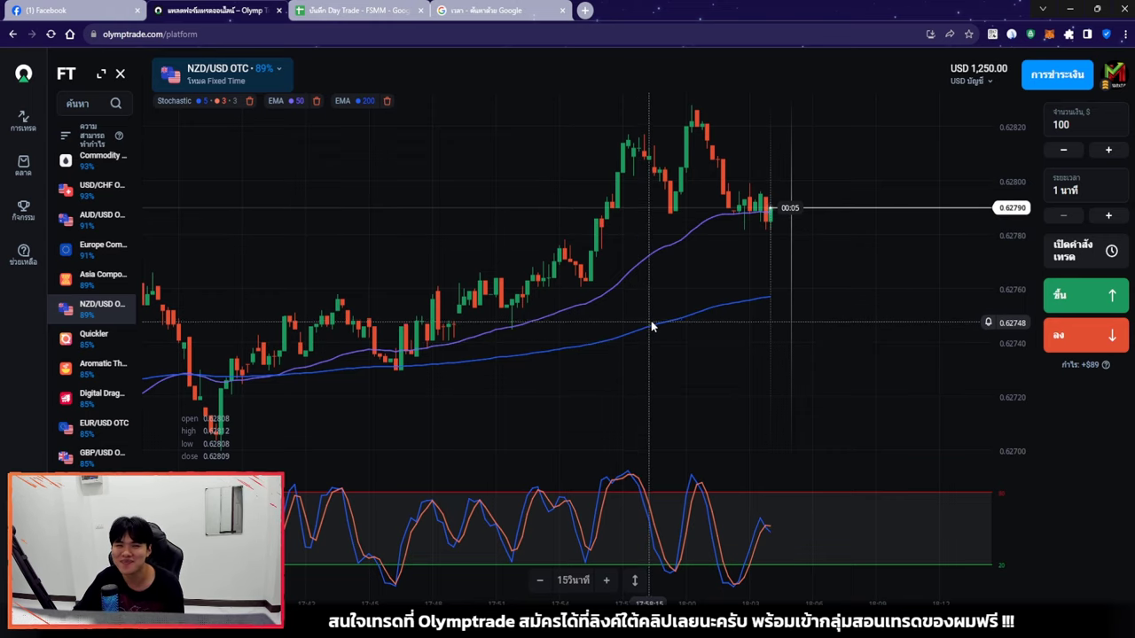
Browse the charts of other assets, including Aromatic Thai Index, Mekong Commerce Index, Europe Composite Index and Digital Dragons Index, for an entry
scroll(656, 384, down, 5)
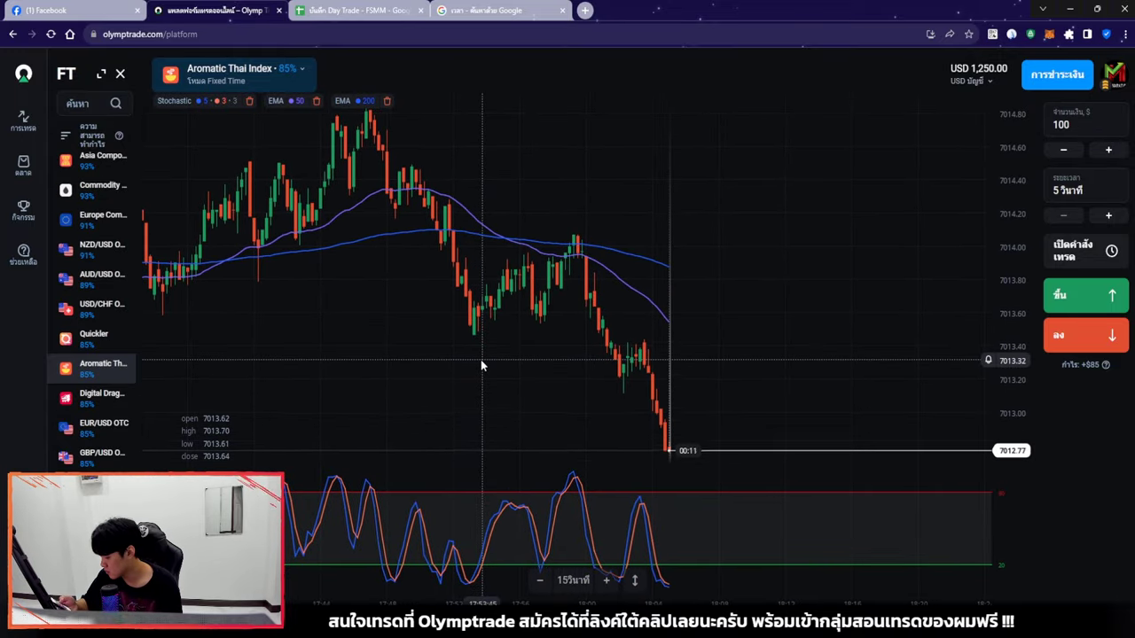
click(102, 397)
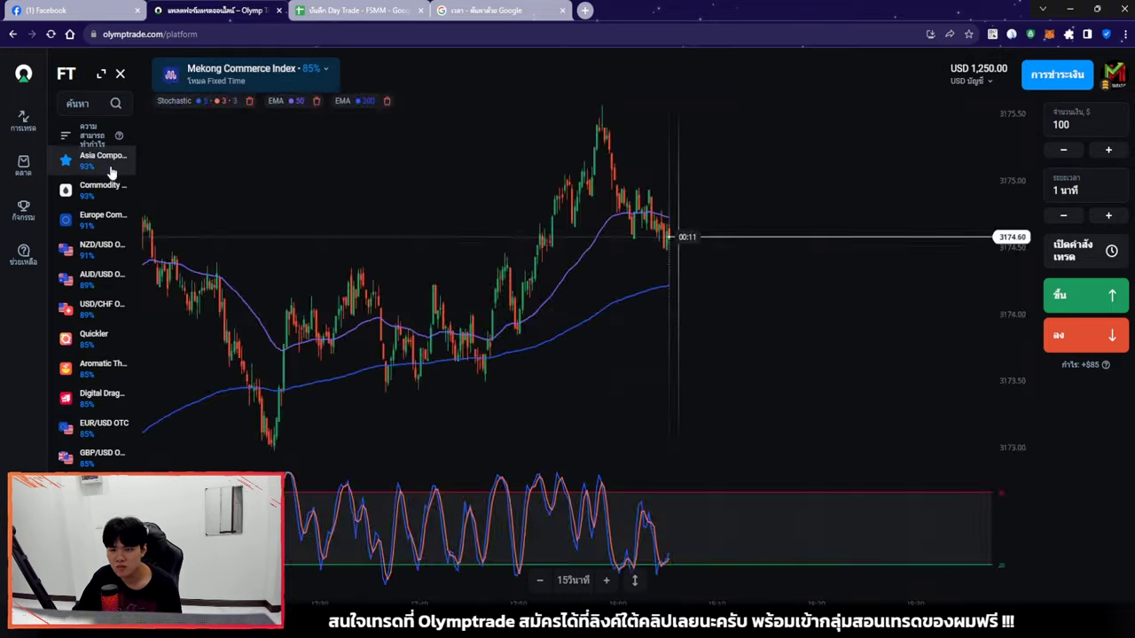
click(102, 219)
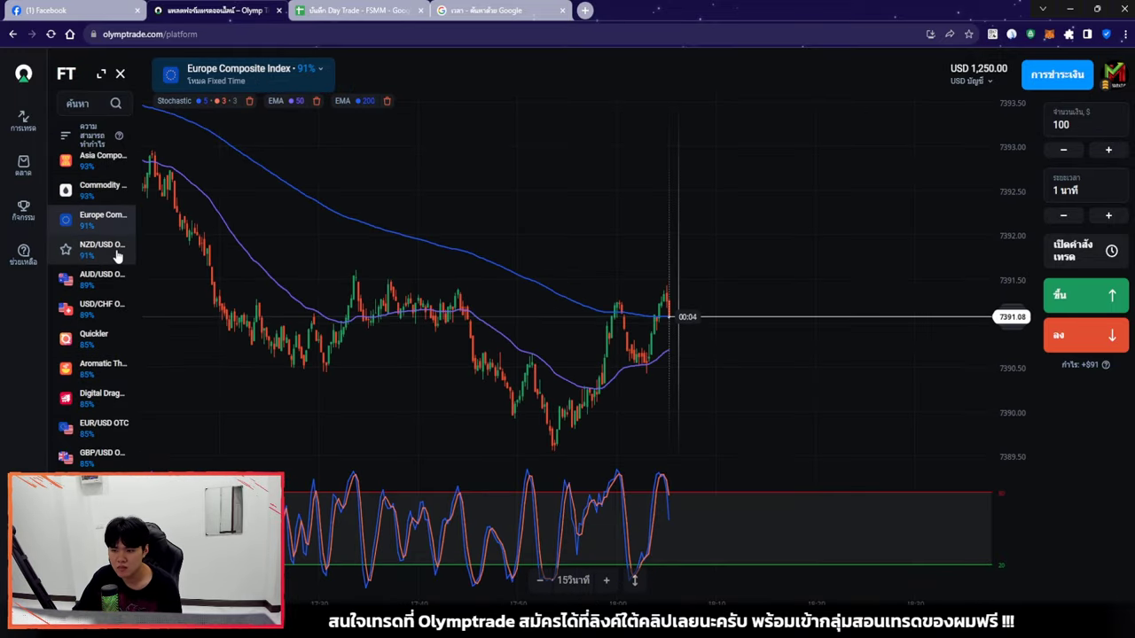
click(102, 277)
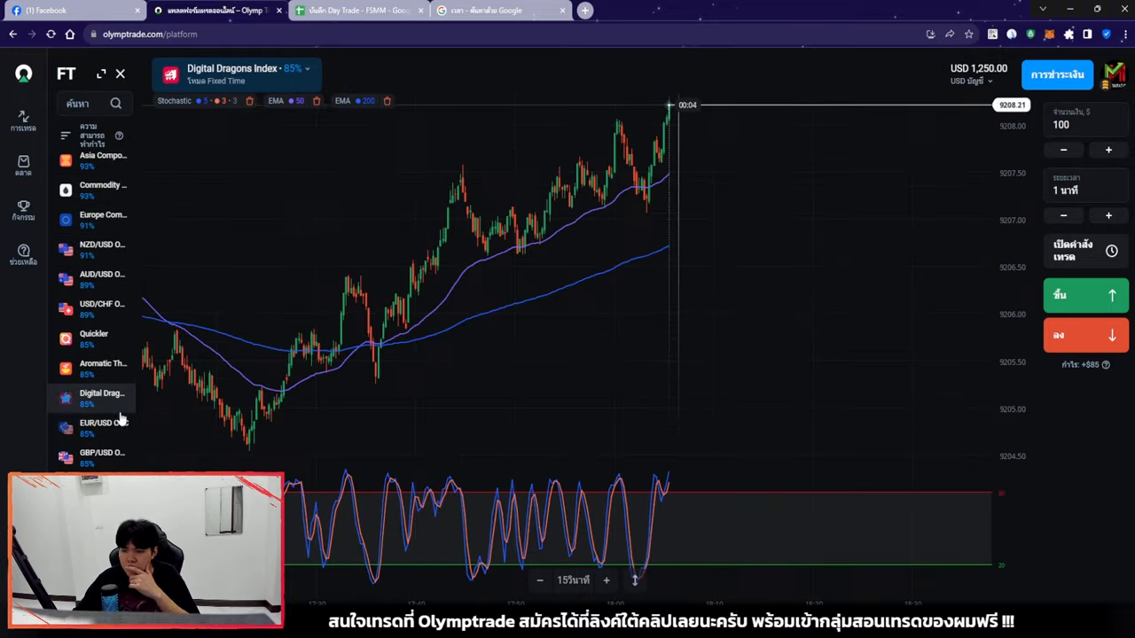
Open the GBP/USD OTC chart and place a $100 down trade with a 1-minute duration
click(102, 455)
scroll(783, 275, up, 5)
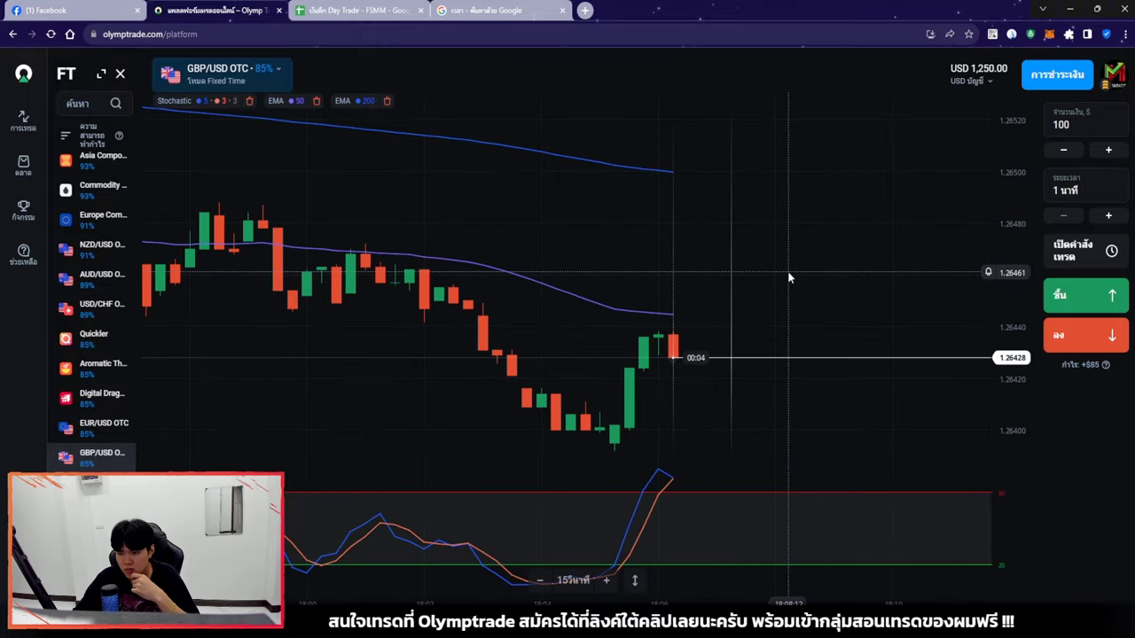
scroll(788, 274, down, 4)
scroll(809, 362, up, 1)
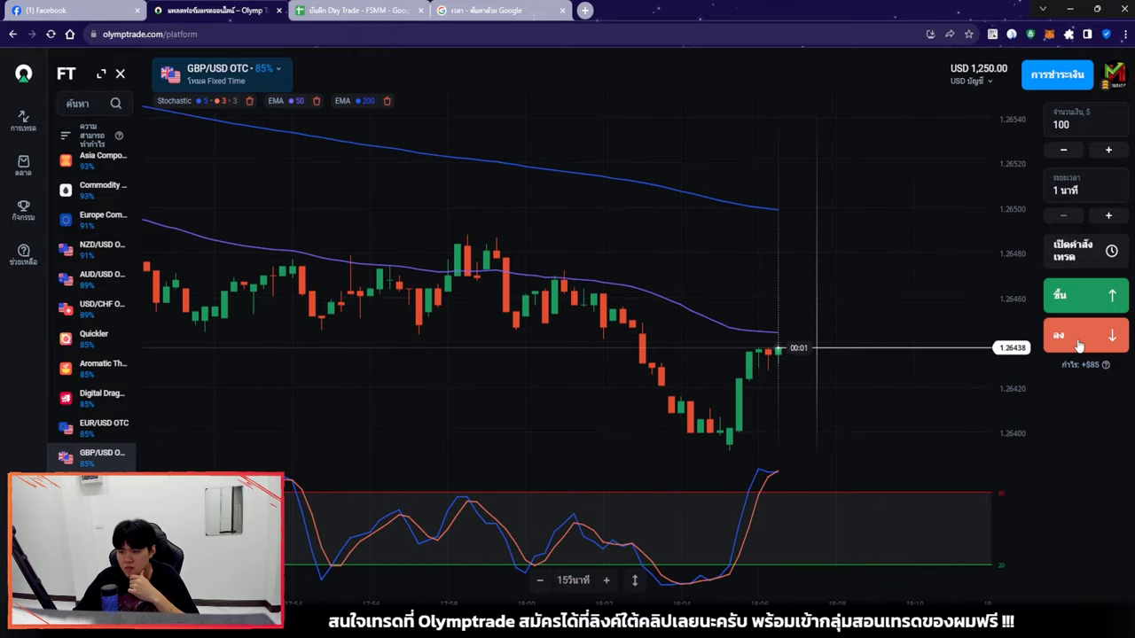
click(1079, 344)
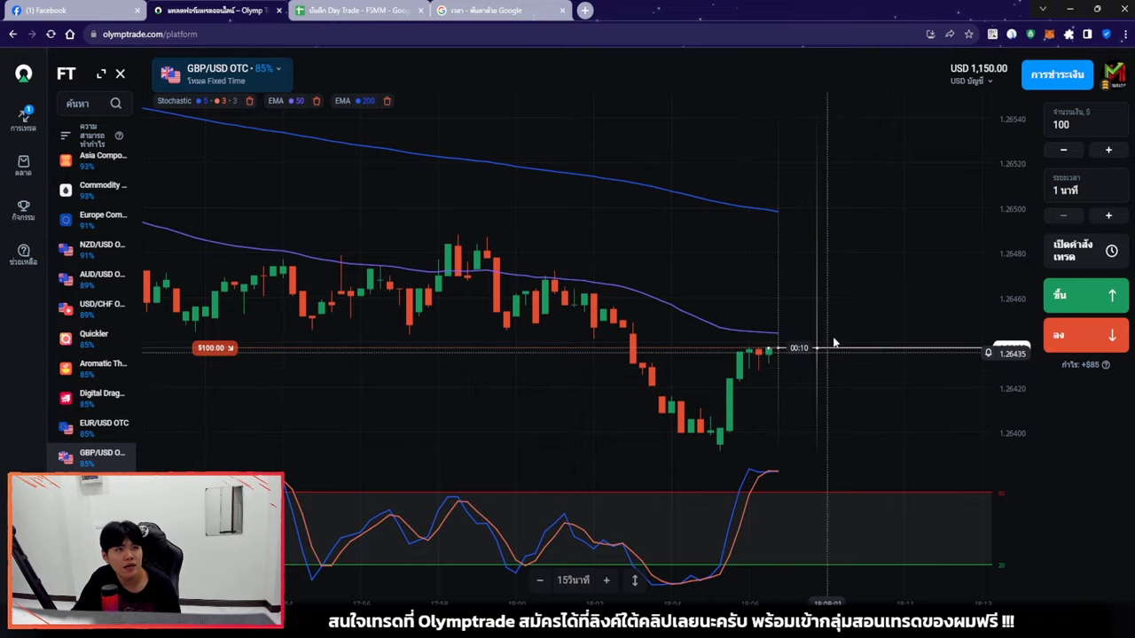
Draw arrows over the wider GBP/USD OTC chart to mark the downtrend channel and its descending highs, and clear the drawings
scroll(847, 328, down, 1)
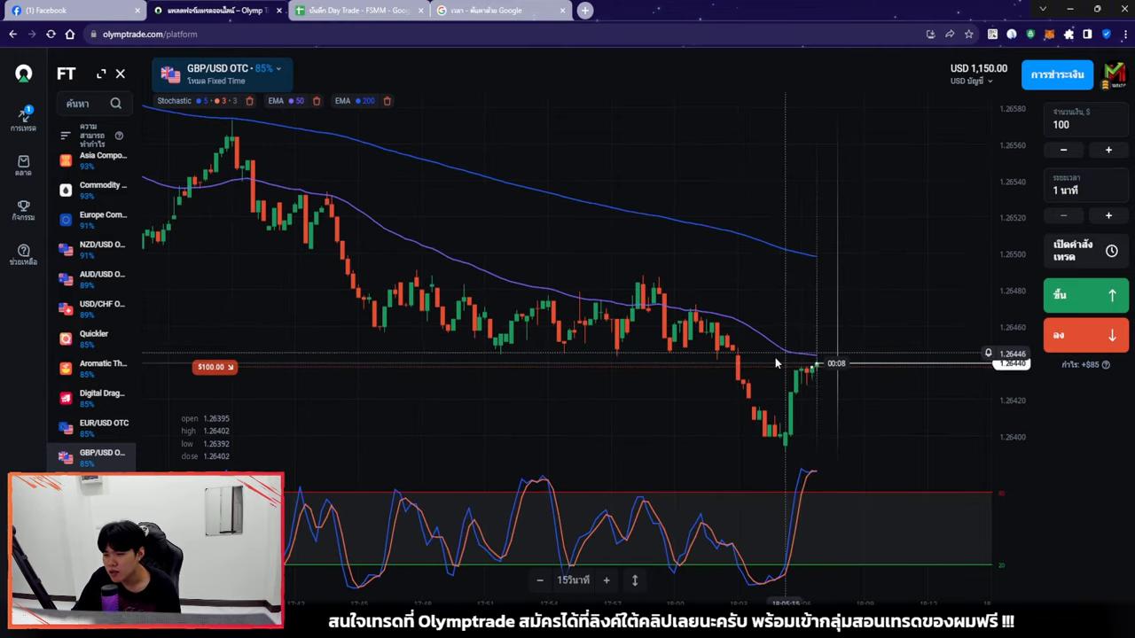
scroll(851, 380, down, 4)
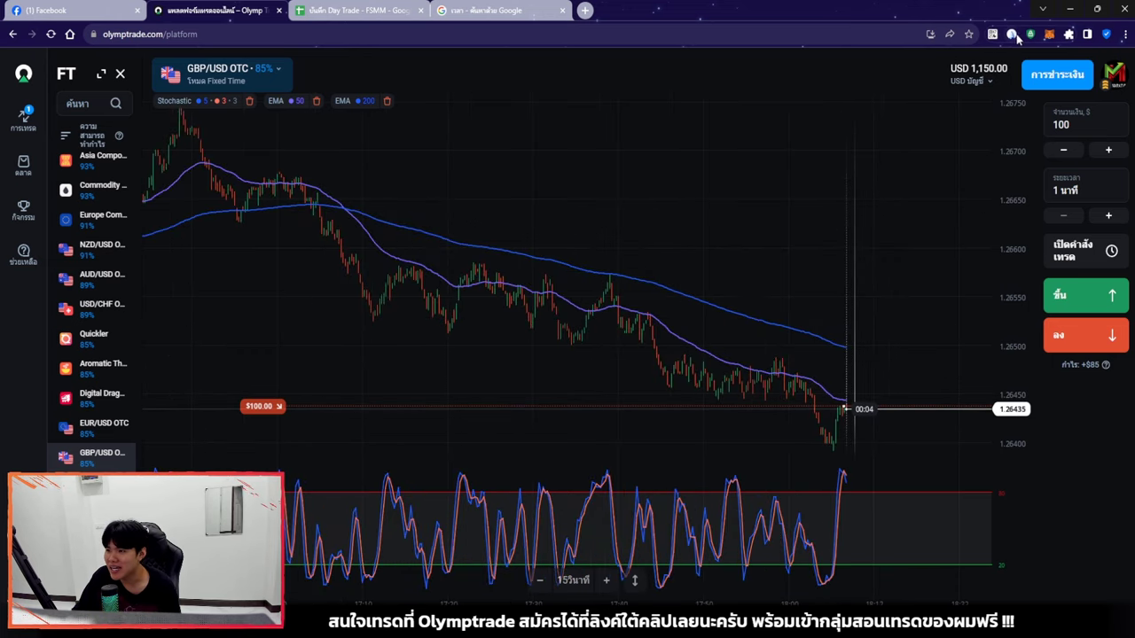
mouse_move(900, 71)
drag(482, 216, 865, 317)
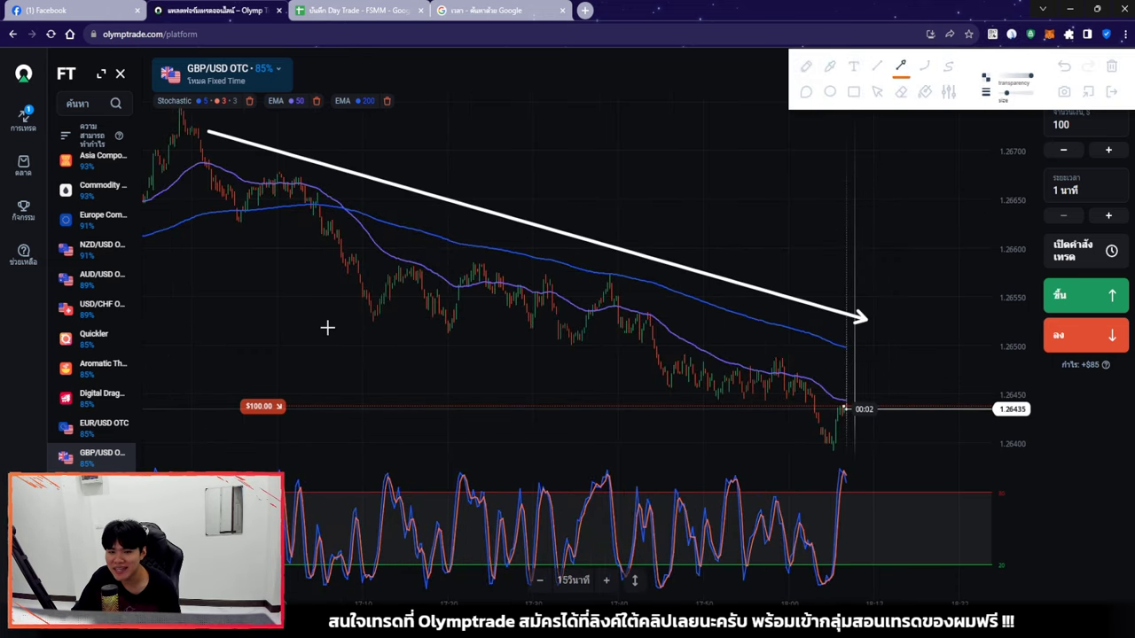
drag(507, 363, 814, 445)
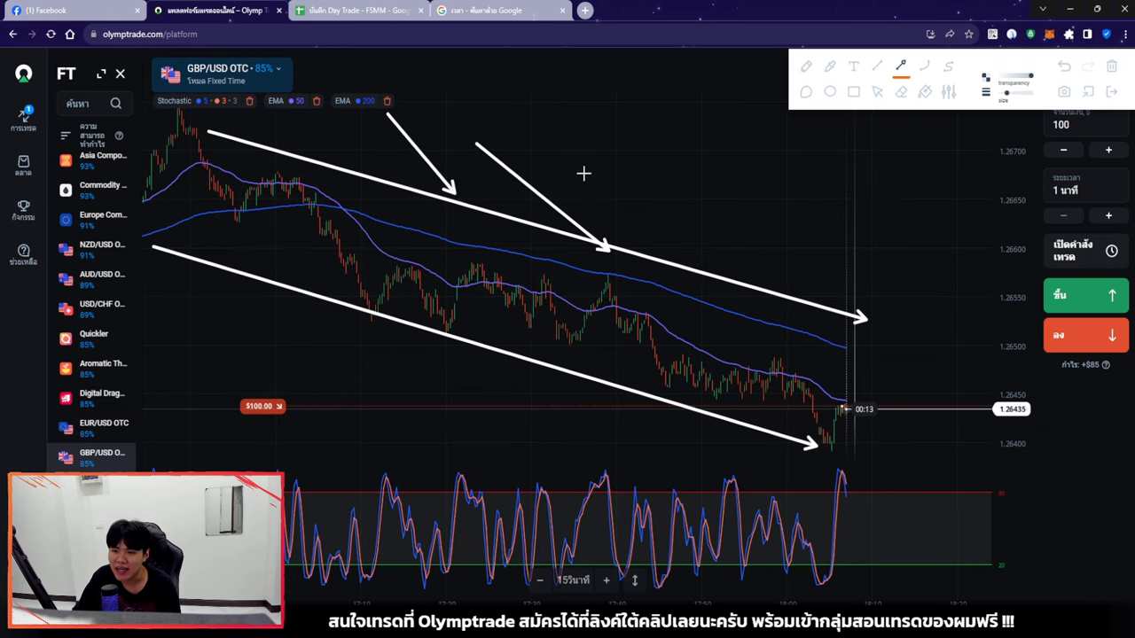
click(879, 92)
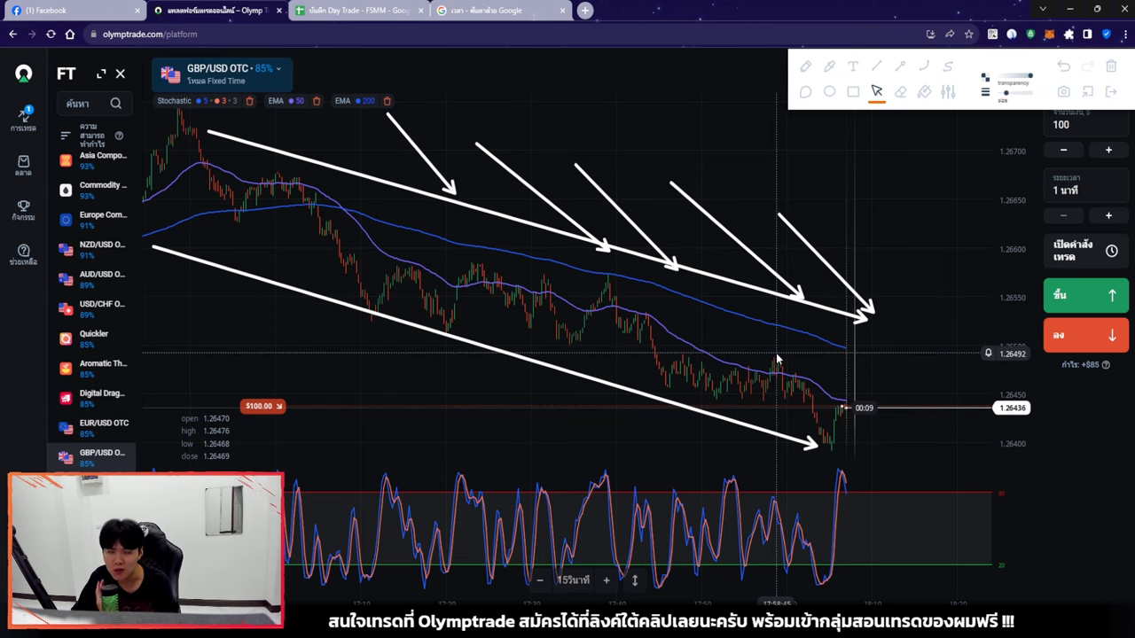
click(1113, 64)
Mark the pullback candles with arrows and the consolidation below EMA 50 with a rectangle, and close the drawing overlay
scroll(885, 333, up, 5)
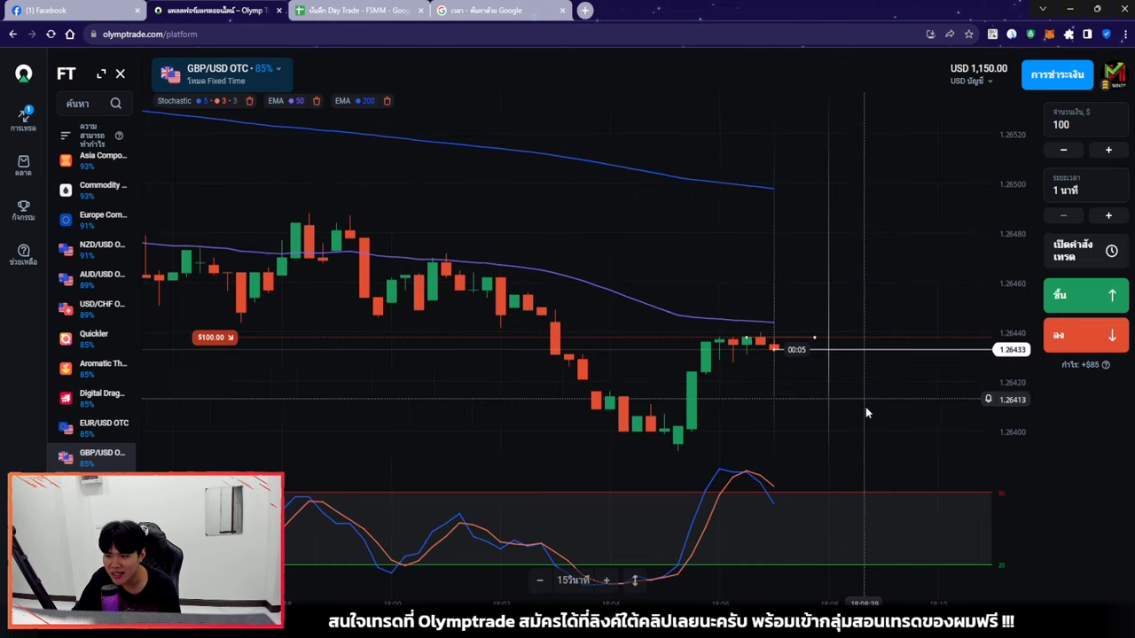
scroll(865, 412, up, 2)
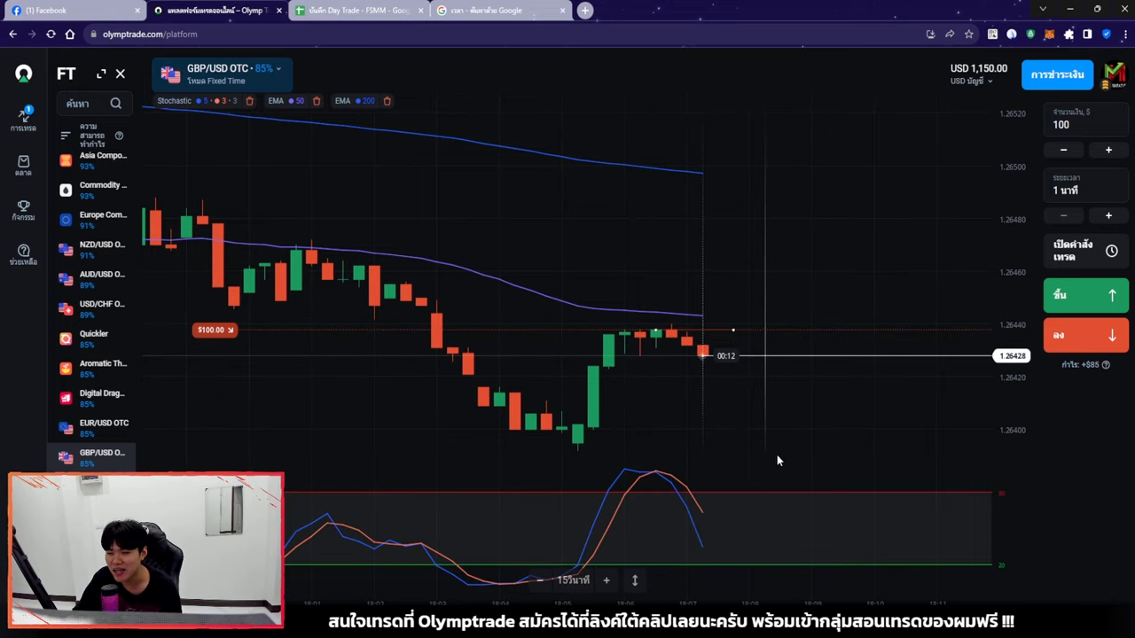
click(1011, 35)
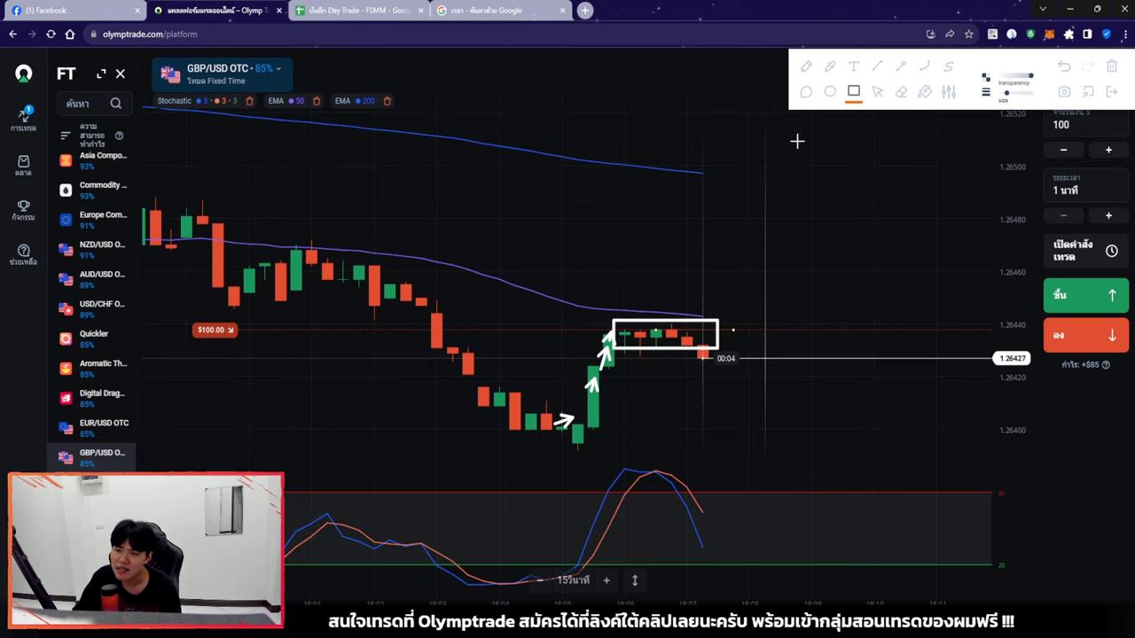
key(Escape)
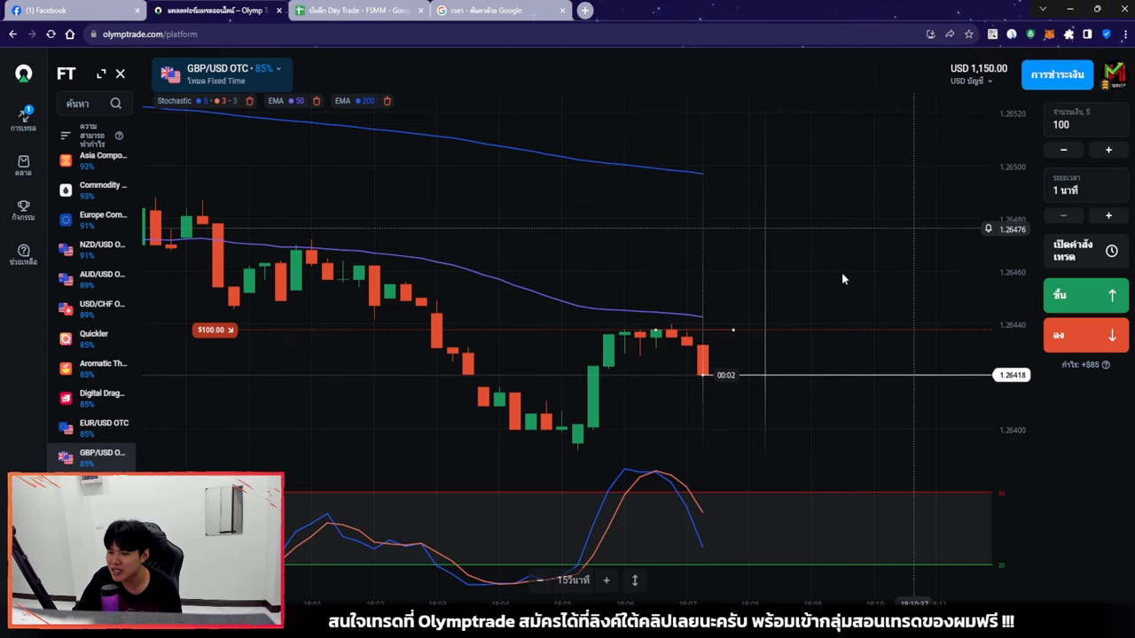
Follow the open GBP/USD OTC trade until it expires, comparing the price with the earlier downtrend
scroll(739, 346, down, 5)
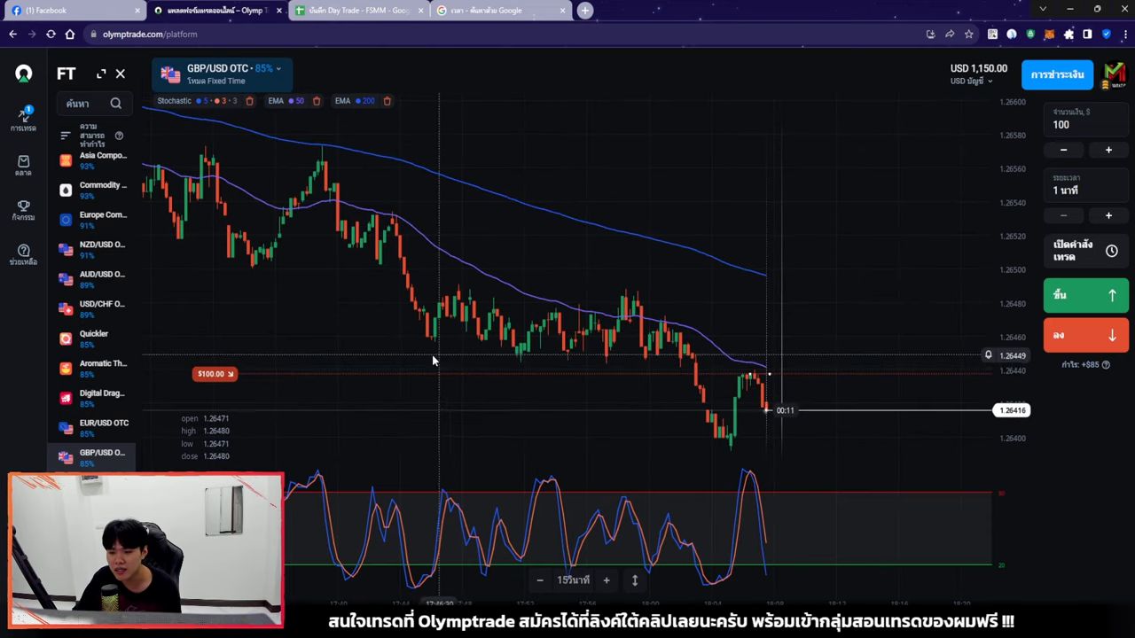
scroll(729, 390, up, 2)
scroll(729, 390, up, 1)
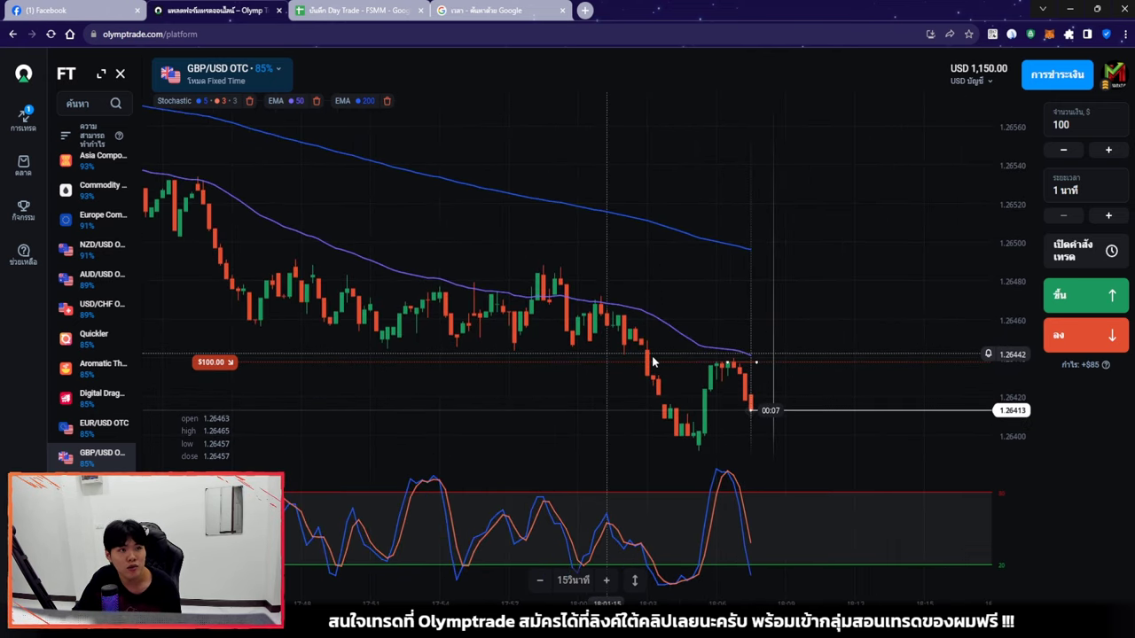
scroll(652, 356, up, 3)
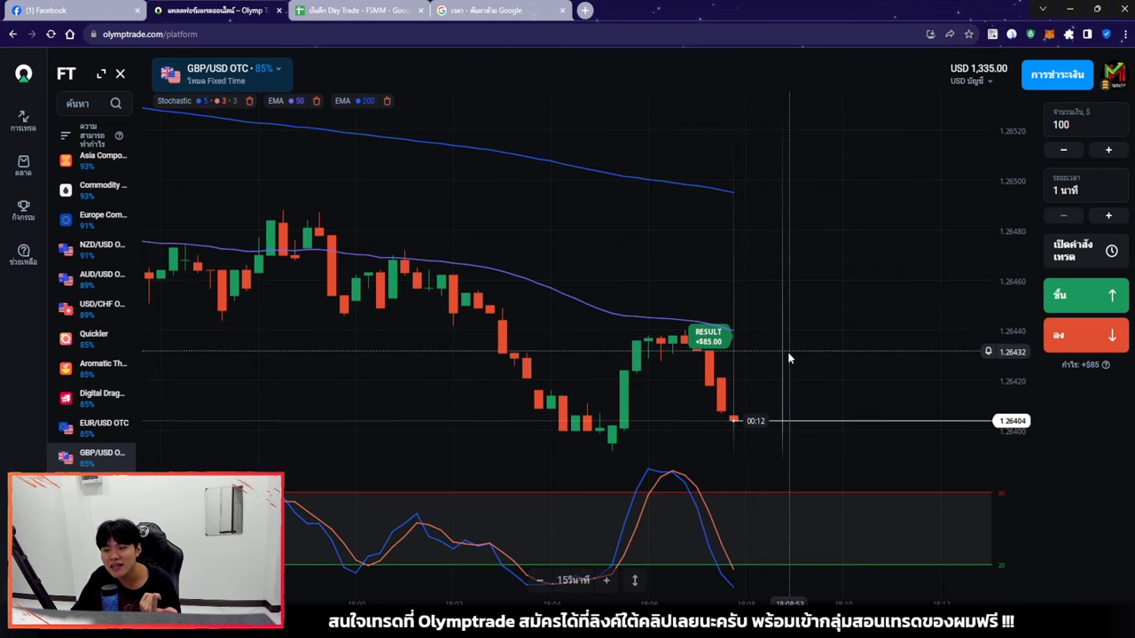
Examine the closed GBP/USD OTC trade's entry candles, the consolidation under EMA 50 and the following decline
scroll(797, 354, up, 2)
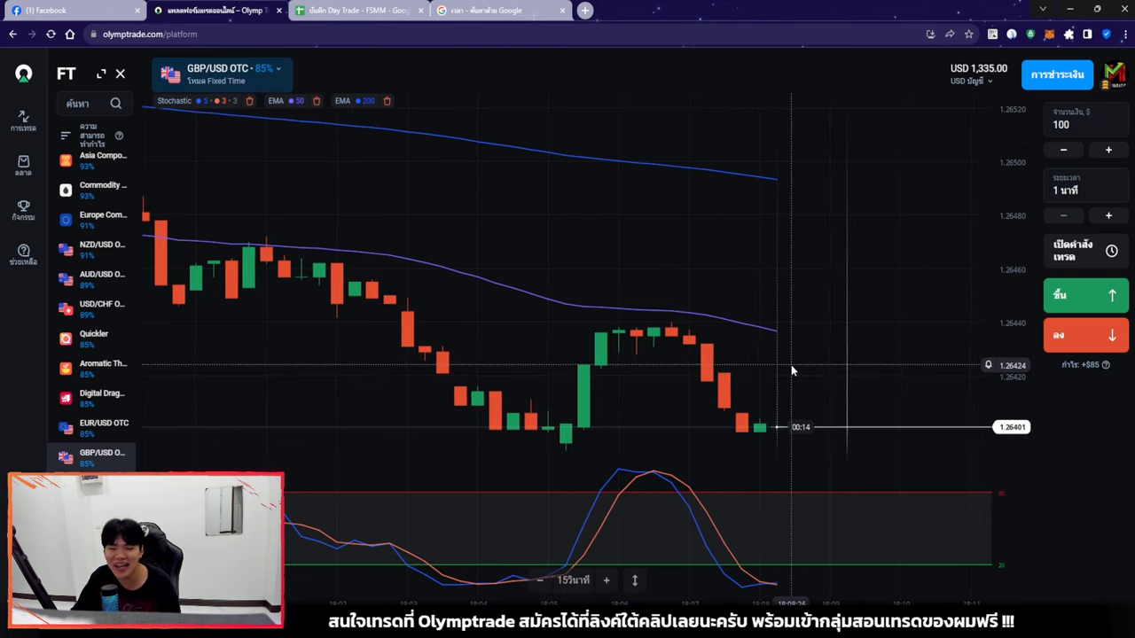
scroll(847, 386, up, 1)
scroll(785, 382, down, 1)
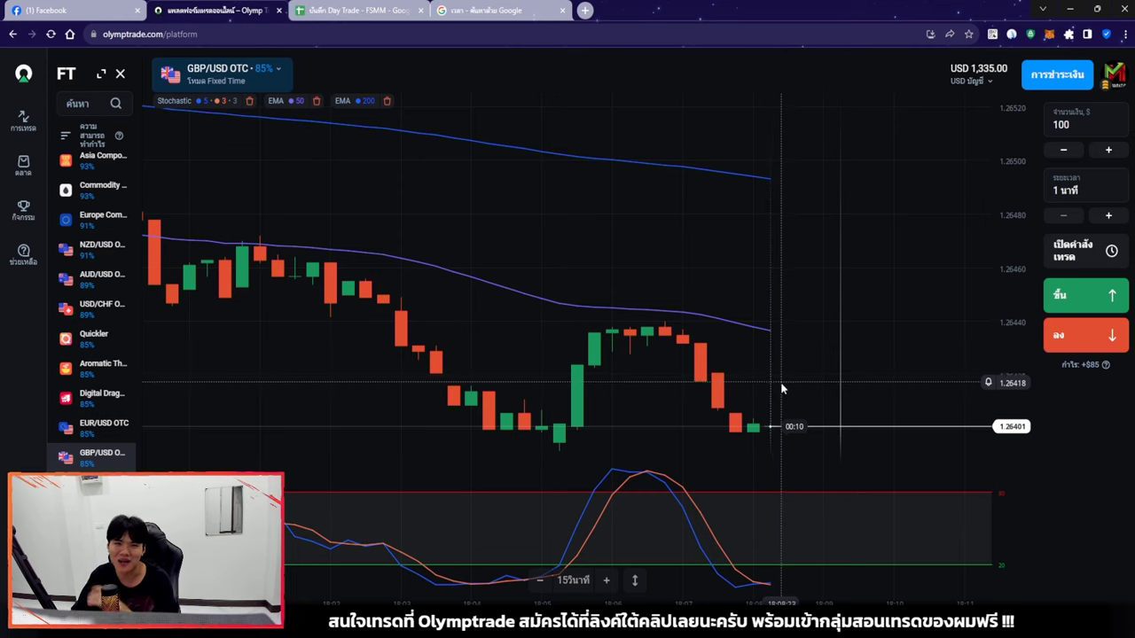
scroll(798, 382, up, 1)
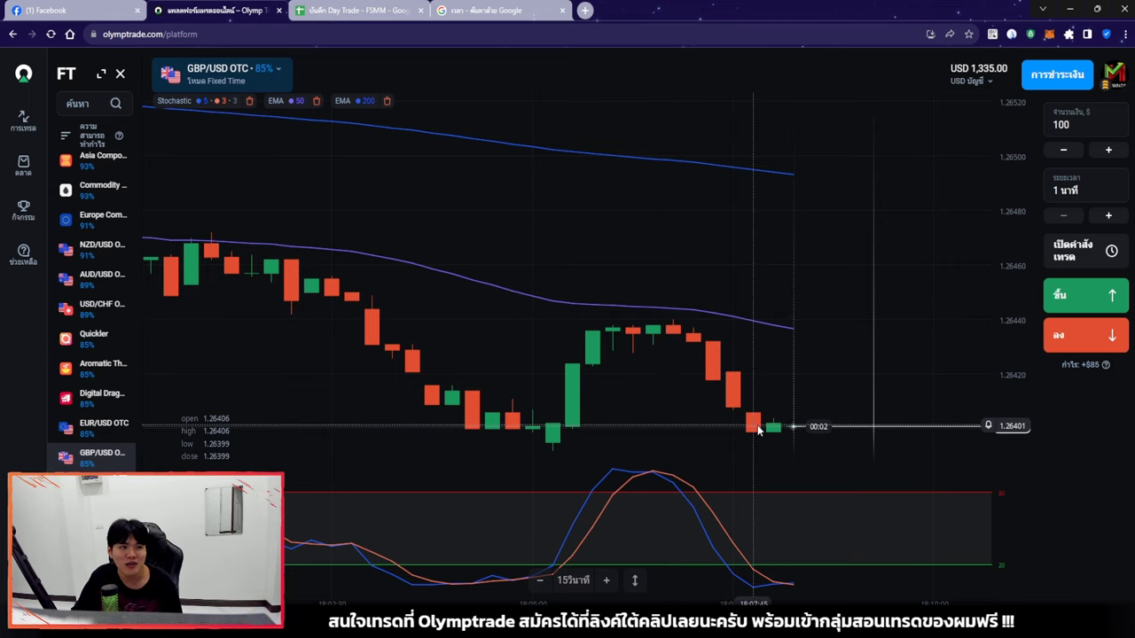
scroll(751, 429, up, 1)
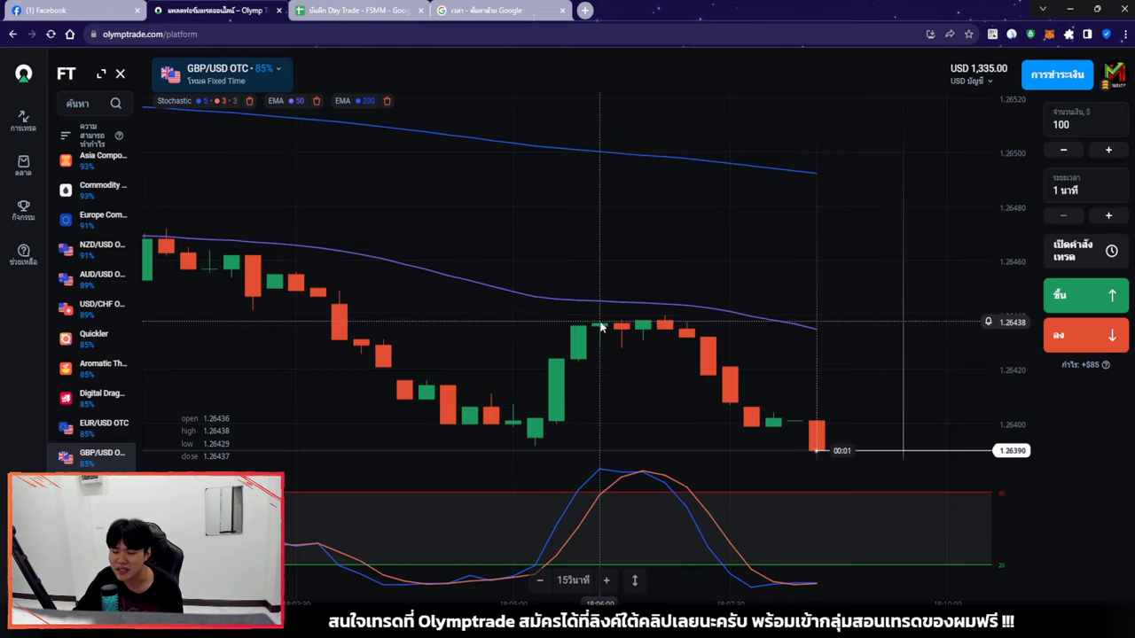
scroll(743, 297, down, 5)
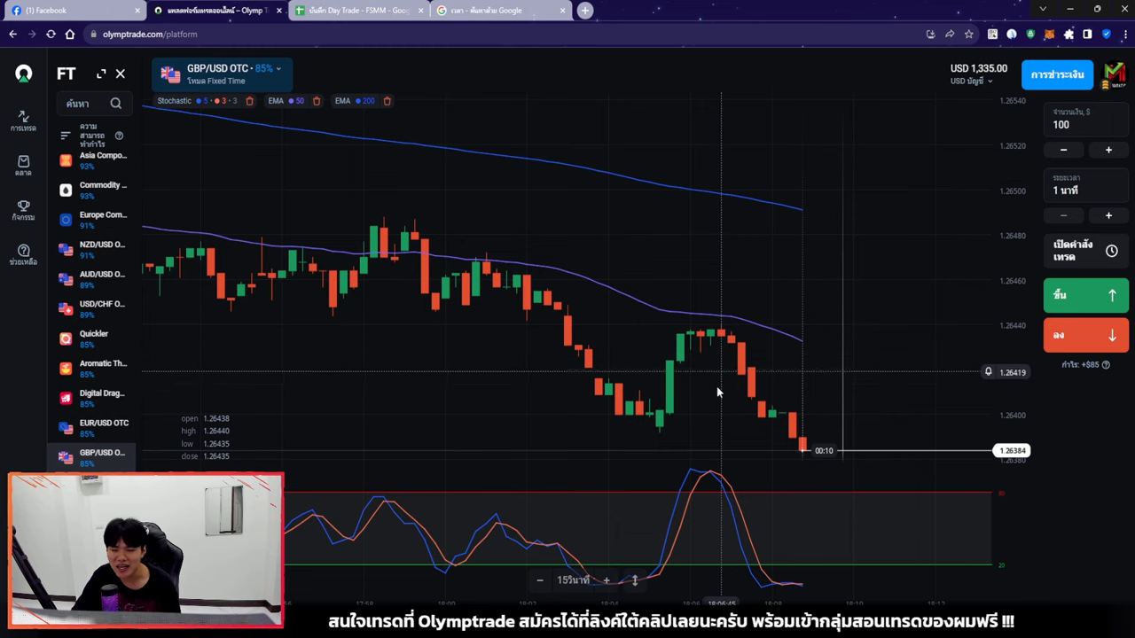
scroll(733, 346, up, 2)
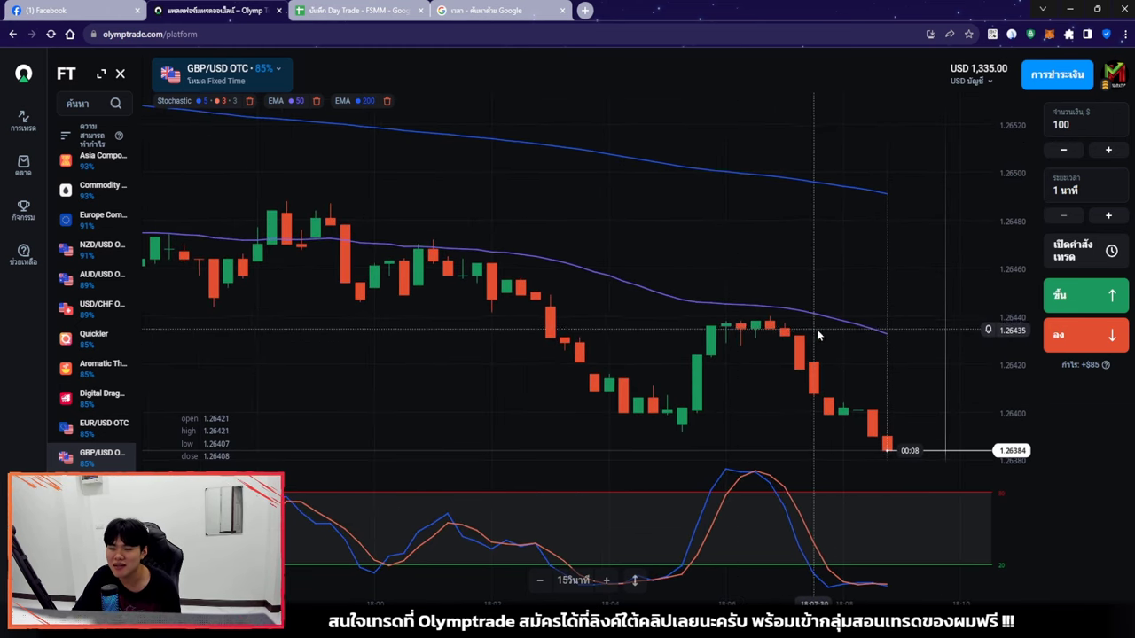
scroll(798, 330, up, 2)
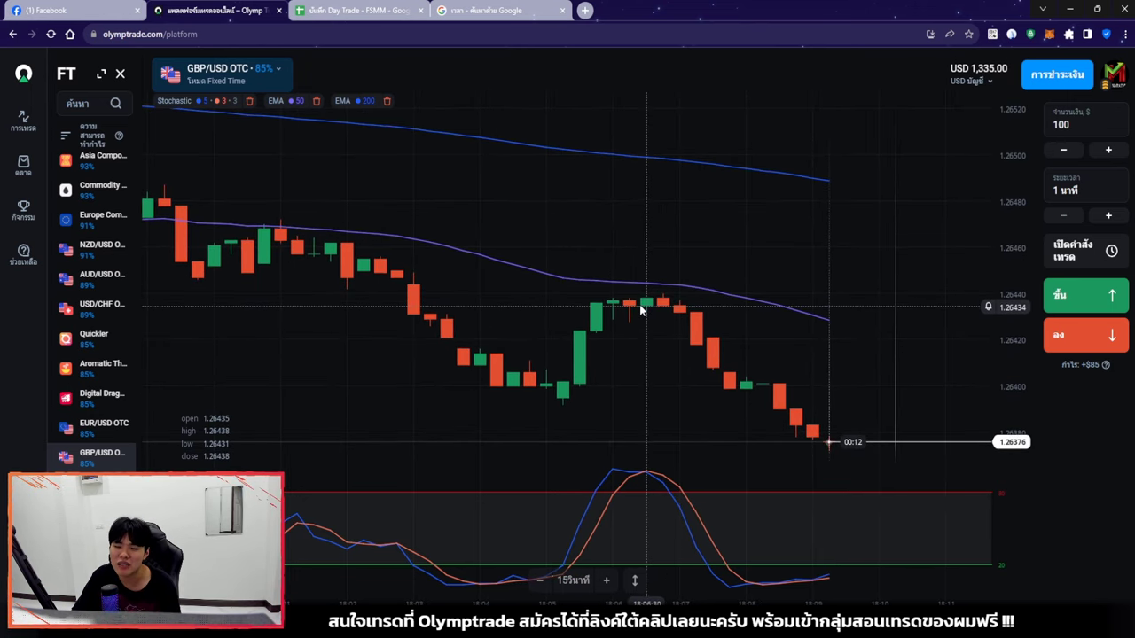
scroll(700, 342, down, 2)
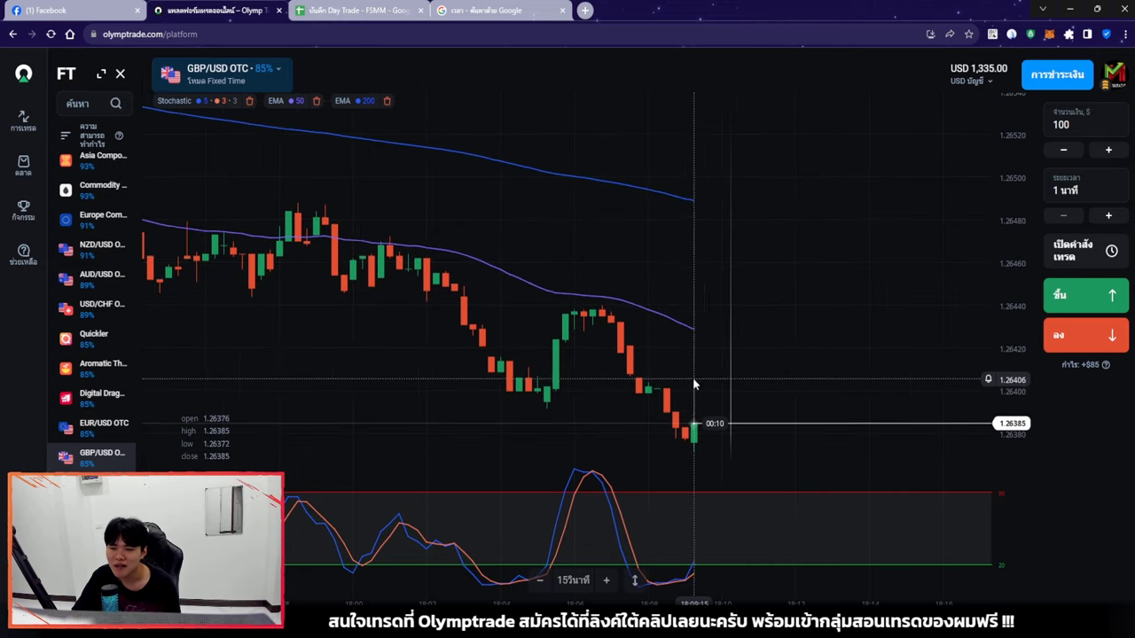
scroll(703, 381, up, 1)
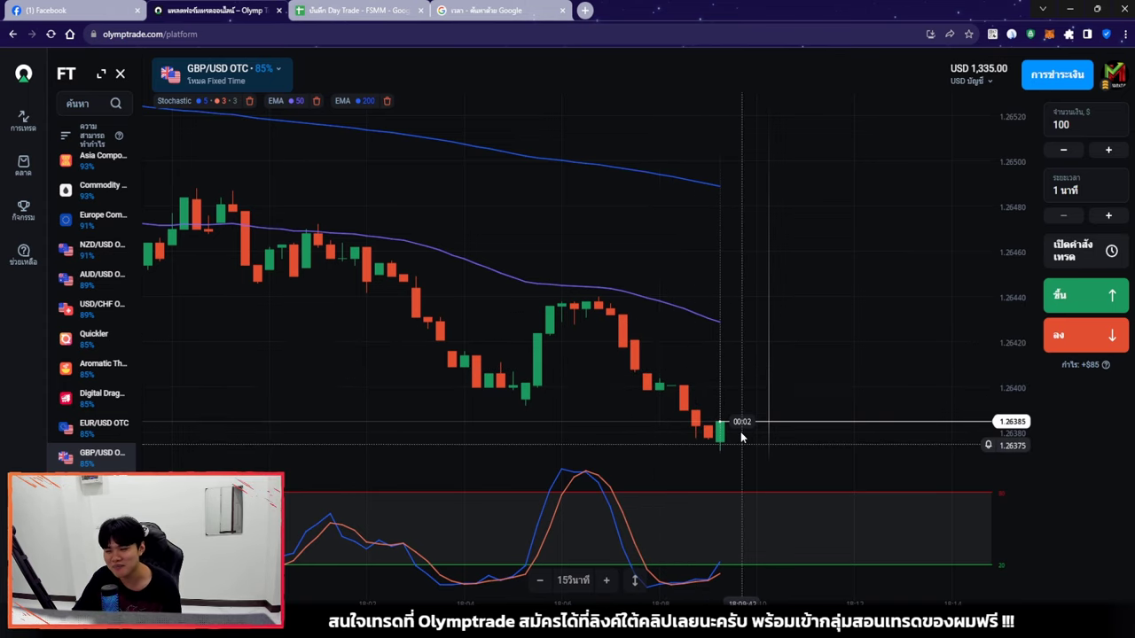
Switch to the Google Sheets journal, log 85% ROI for the fifth trade in F22, and select its running total in H22
click(350, 10)
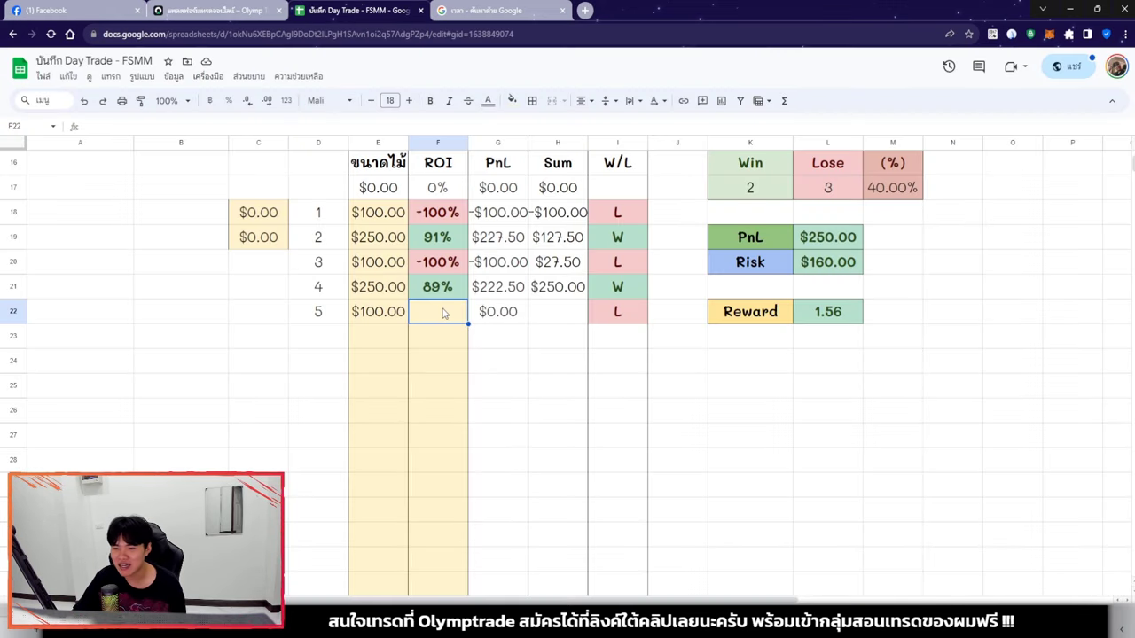
text(85)
key(Return)
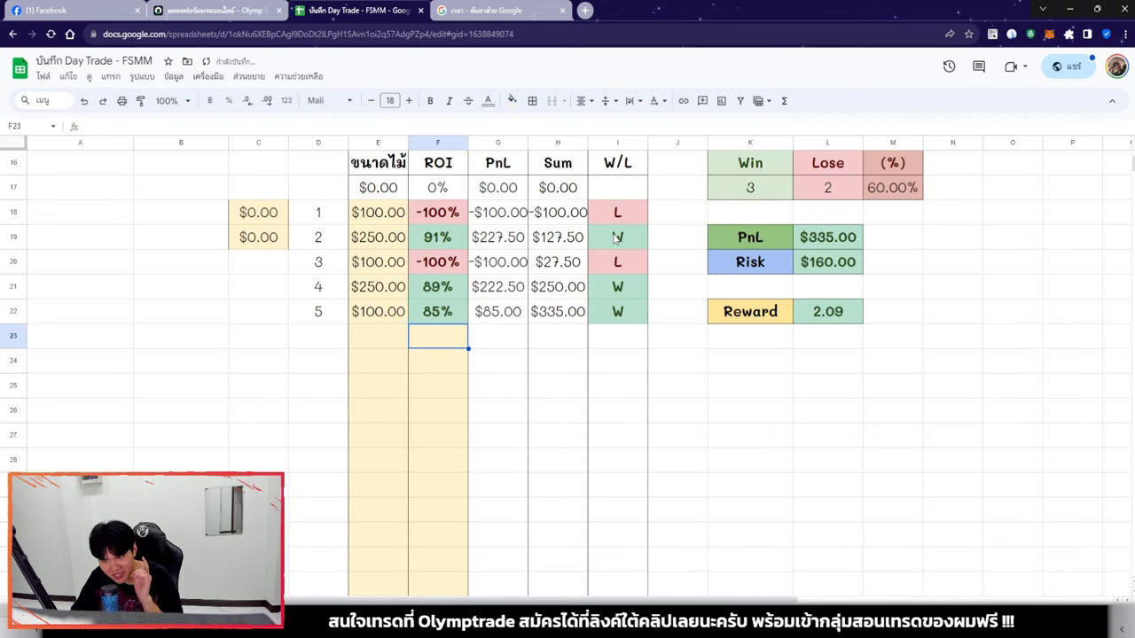
click(570, 307)
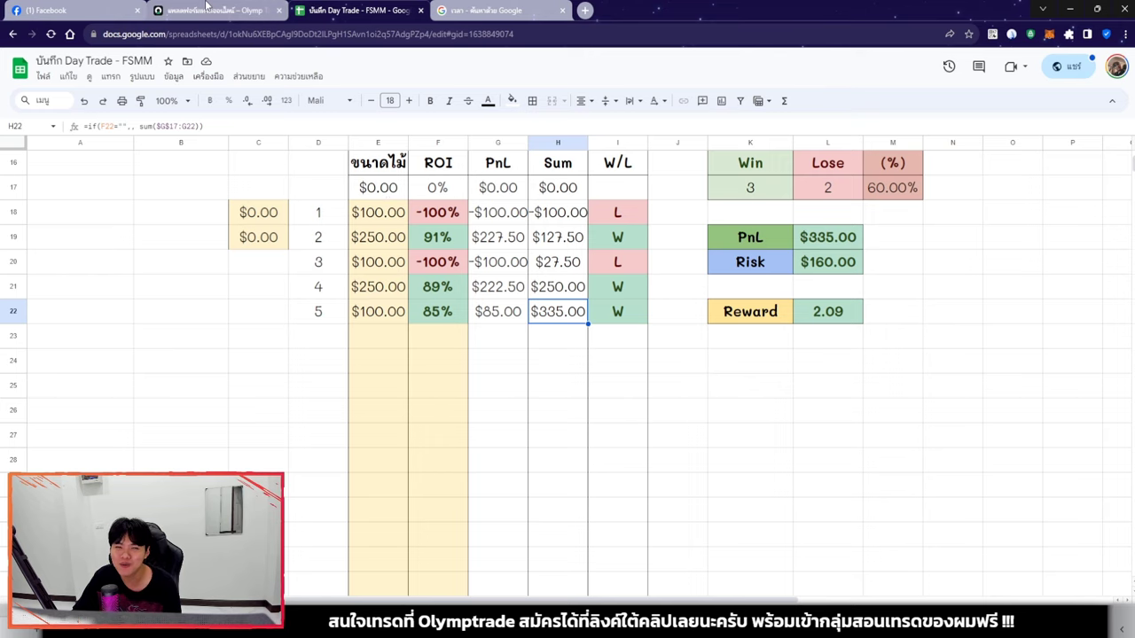
Switch to Olymp Trade and open the Asia Composite Index chart
click(206, 7)
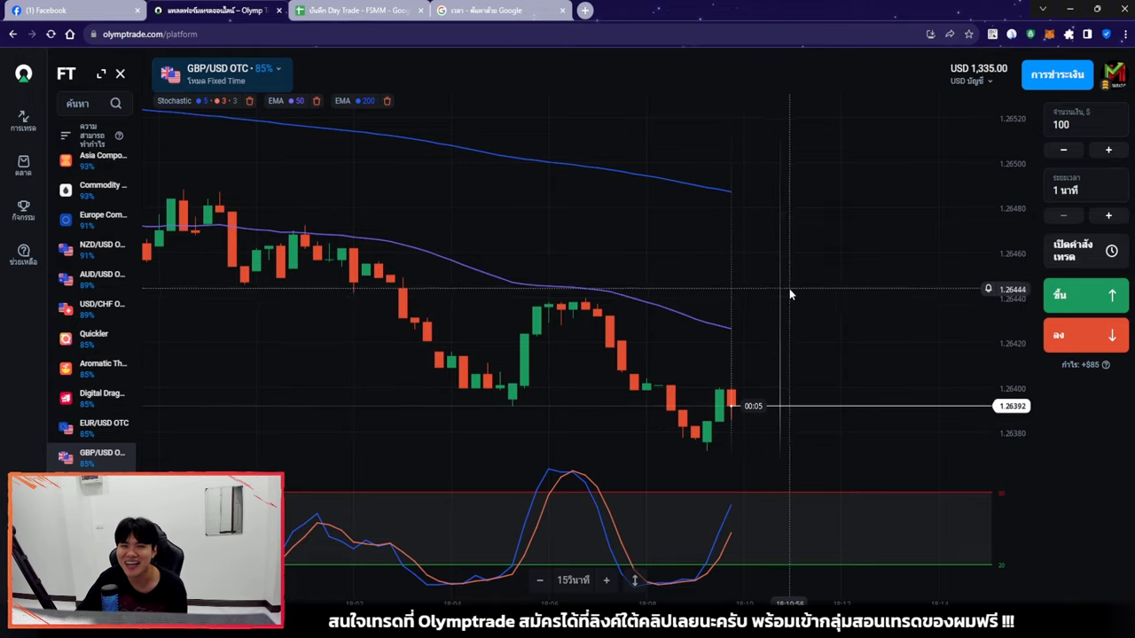
scroll(774, 301, down, 5)
click(97, 159)
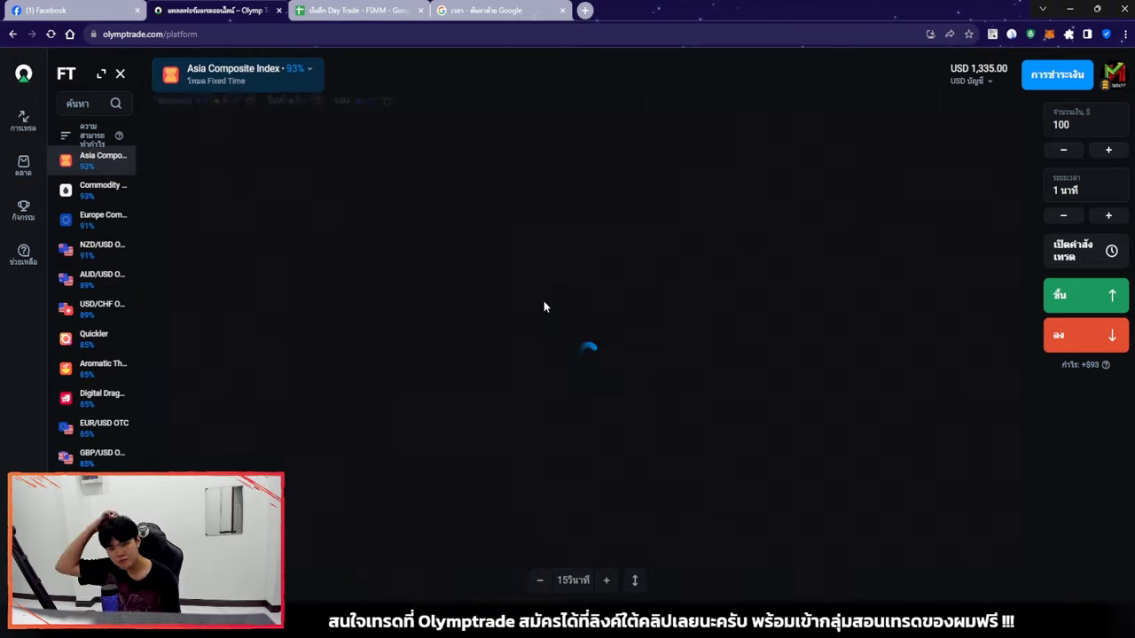
Scan the index and OTC currency charts in the asset list repeatedly for a trade setup, comparing price with EMA 50, EMA 200 and Stochastic
click(103, 220)
click(103, 307)
click(103, 426)
click(103, 483)
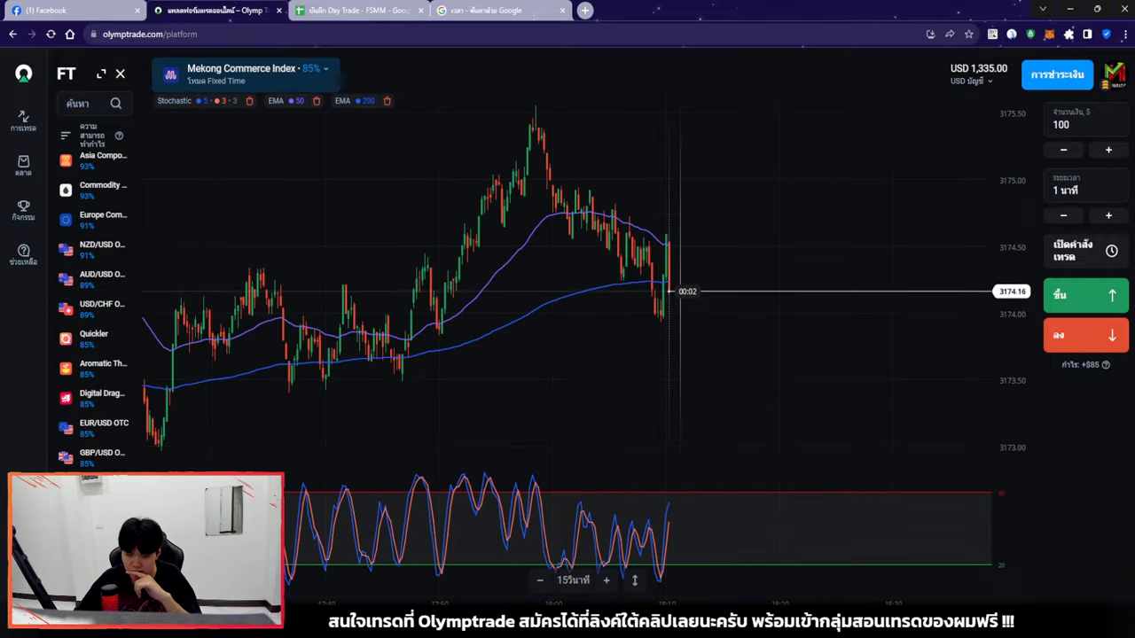
click(102, 188)
click(103, 248)
click(102, 307)
click(103, 366)
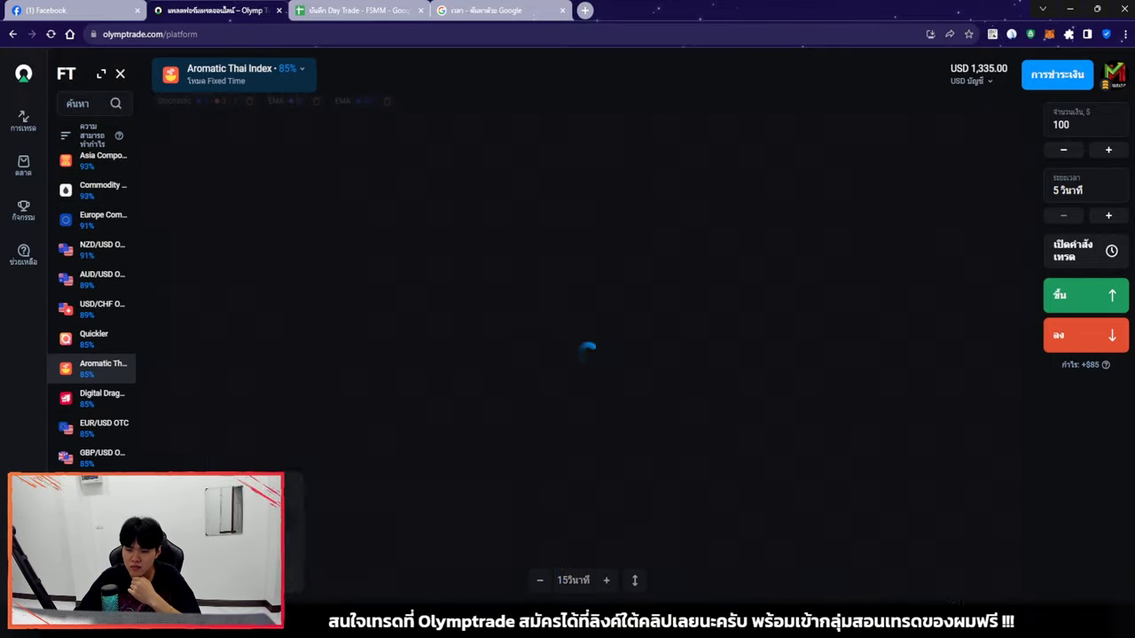
click(103, 396)
click(98, 159)
click(103, 218)
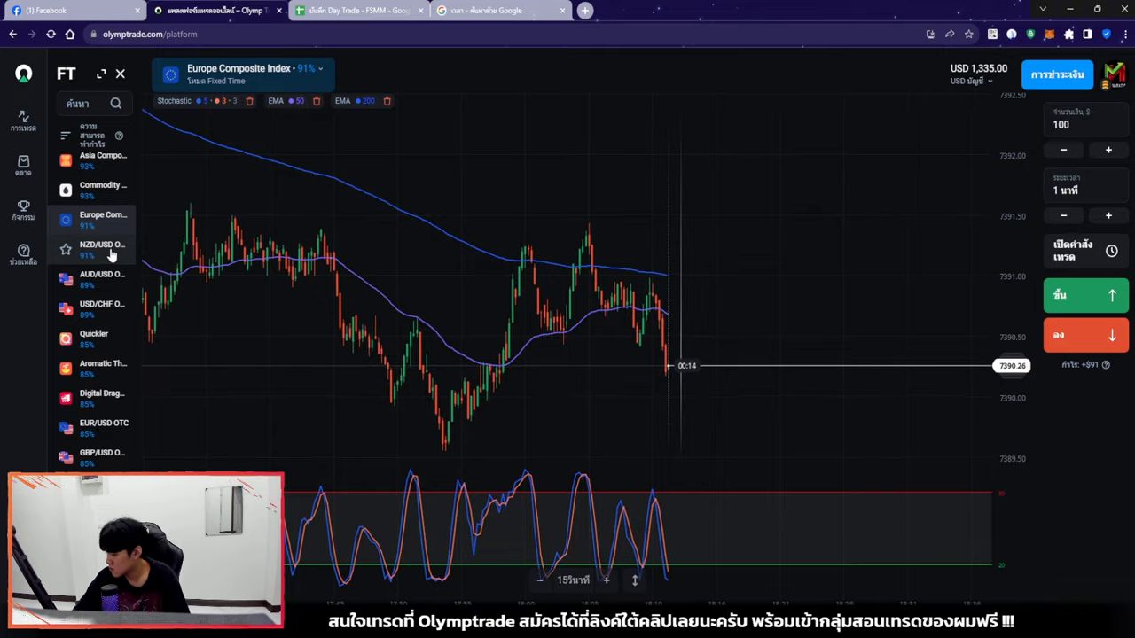
click(116, 218)
click(102, 276)
click(103, 396)
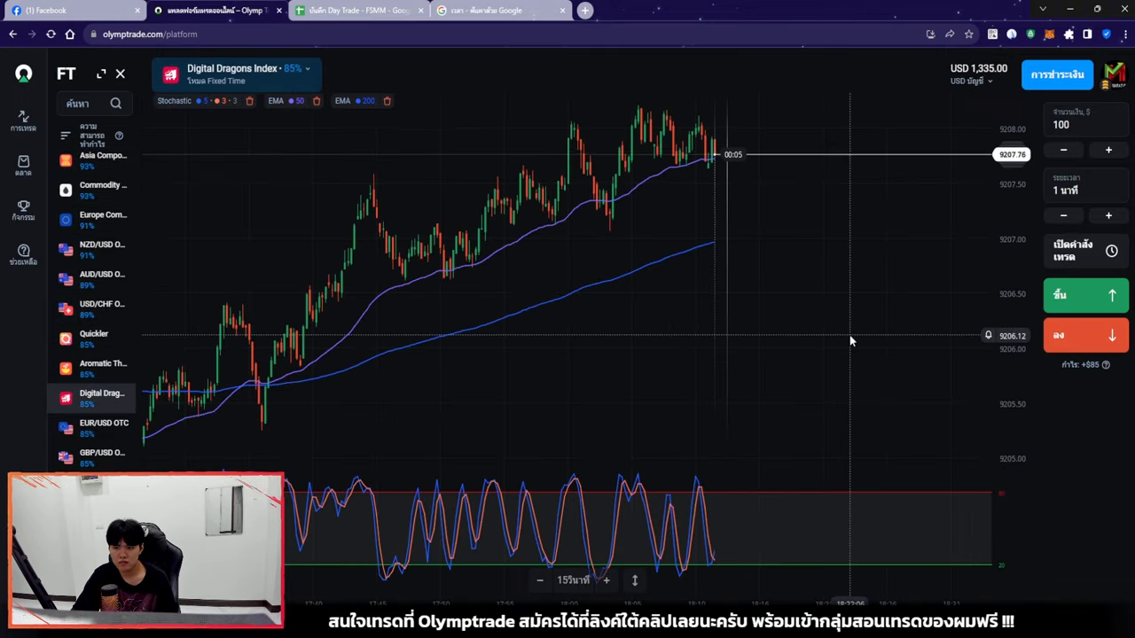
click(103, 426)
click(103, 188)
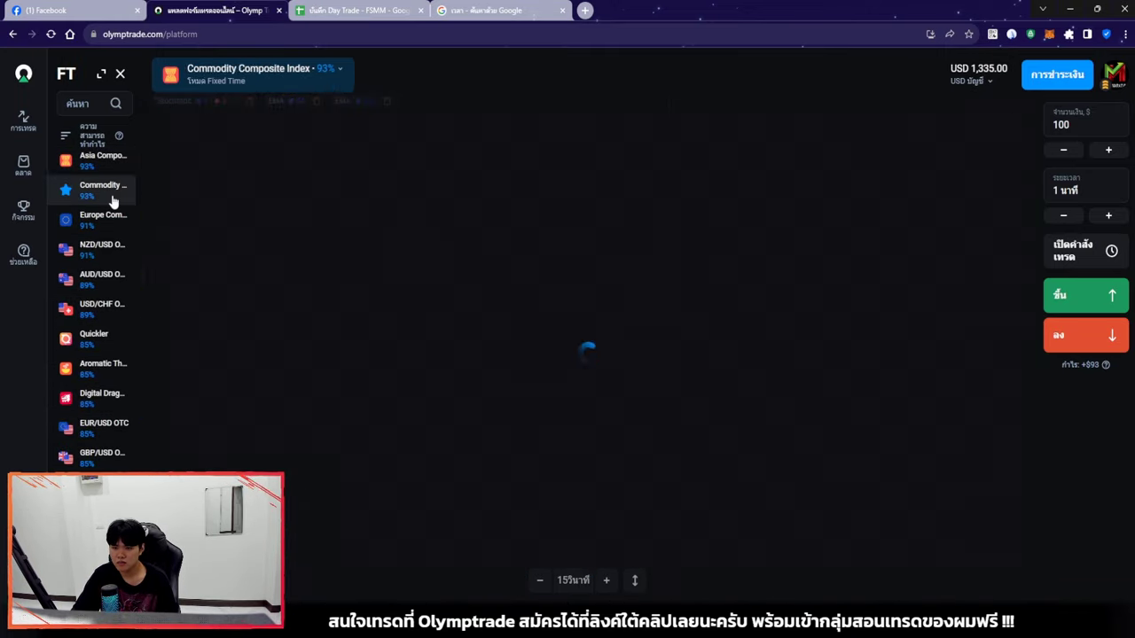
click(103, 248)
click(103, 367)
click(102, 426)
click(111, 164)
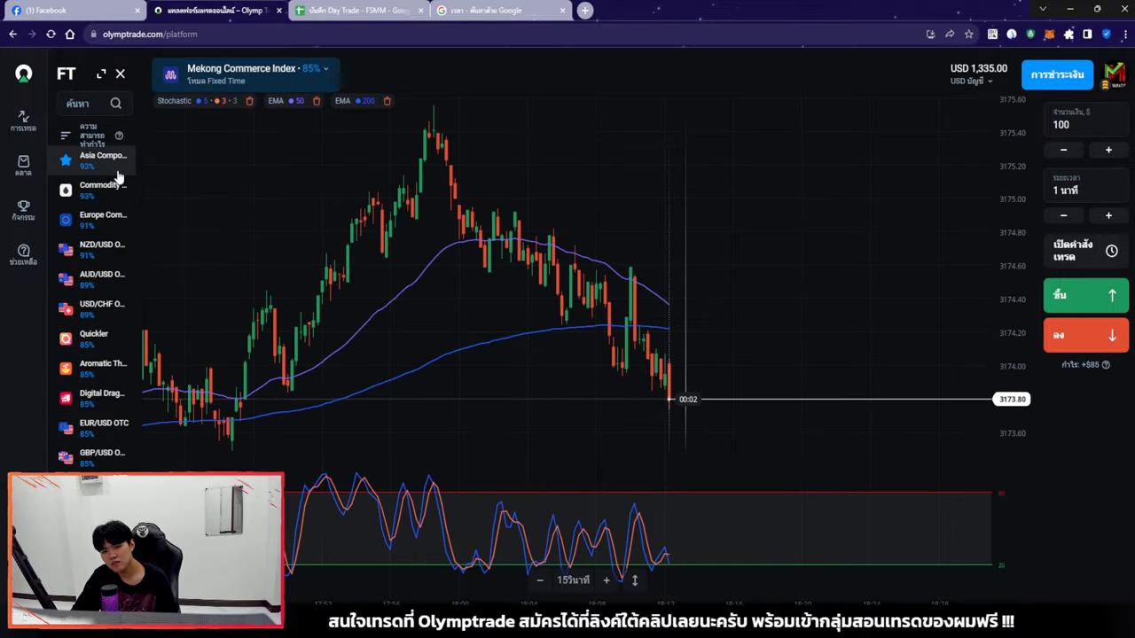
click(105, 186)
click(105, 277)
click(103, 397)
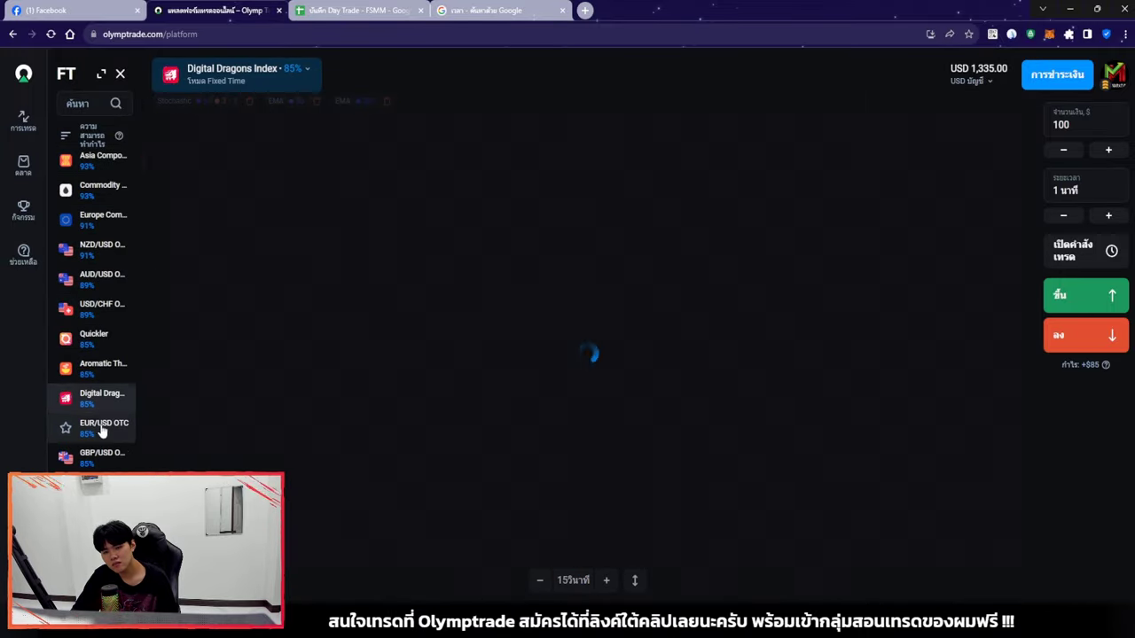
click(106, 165)
click(105, 217)
click(105, 306)
click(104, 426)
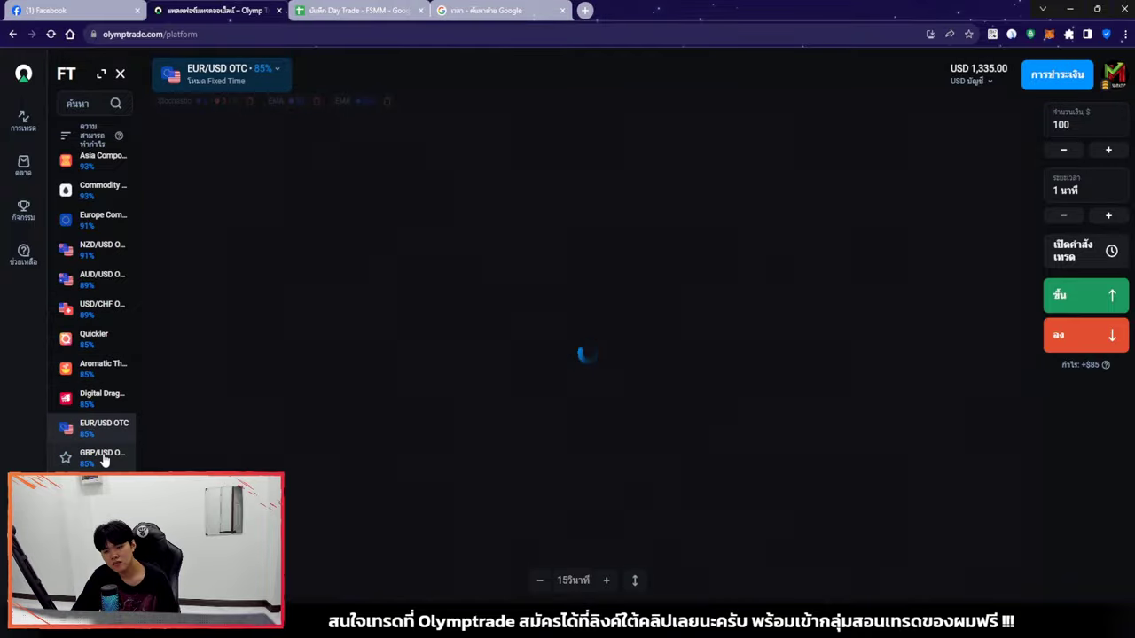
click(105, 164)
click(104, 248)
click(103, 367)
click(103, 455)
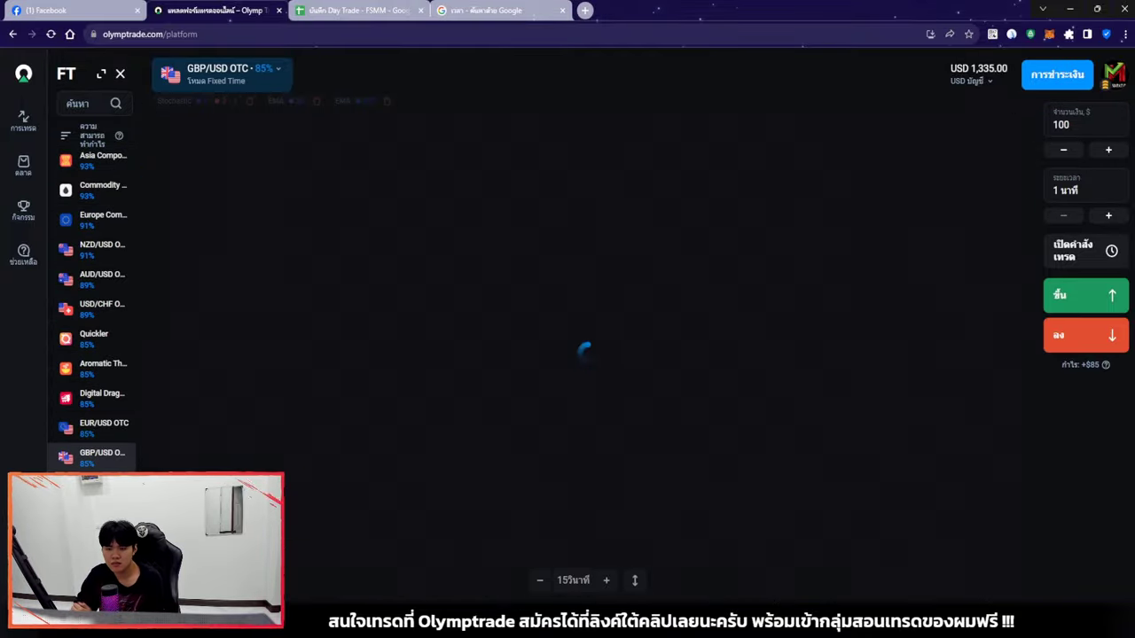
click(104, 164)
click(114, 197)
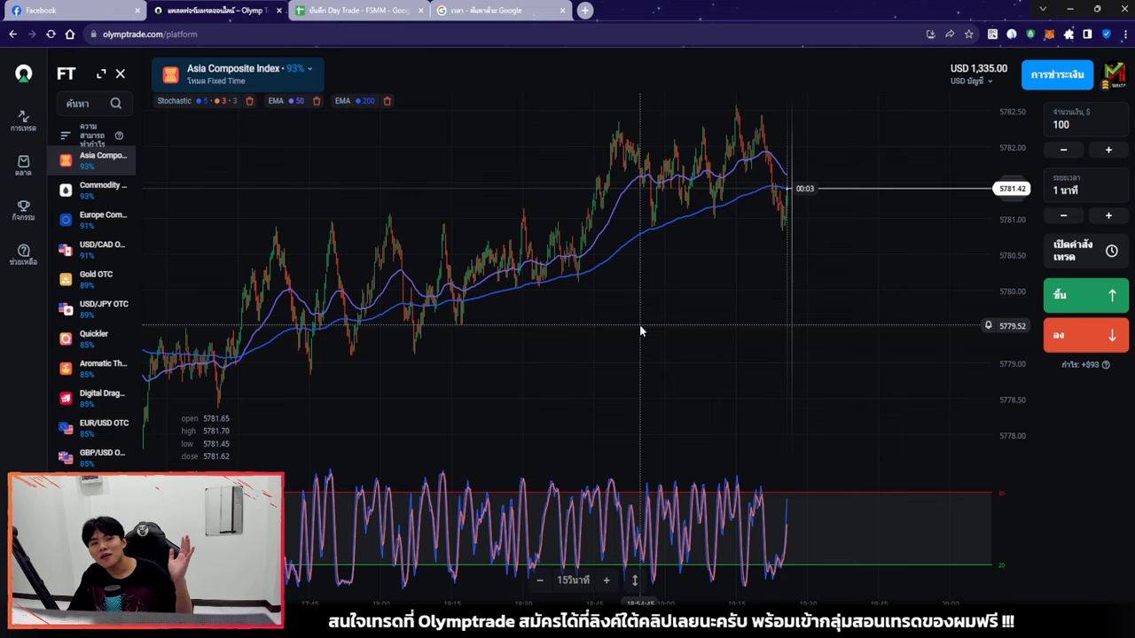
Check the current time in the Google search results, return to Olymp Trade, and examine the Asia Composite Index trend up close and zoomed out
click(502, 11)
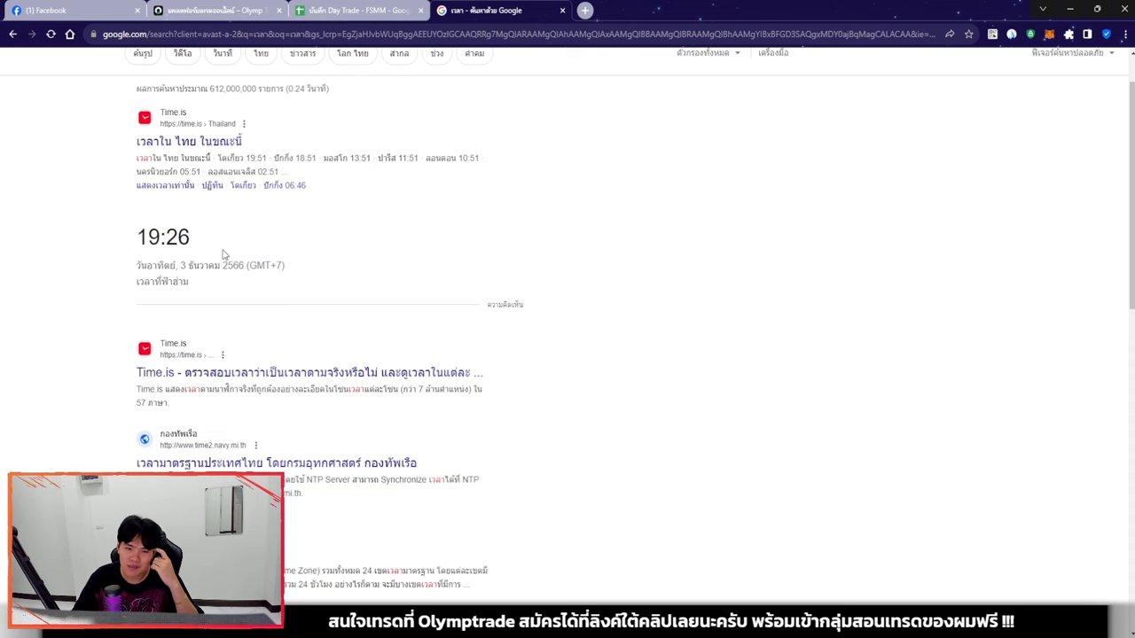
click(215, 11)
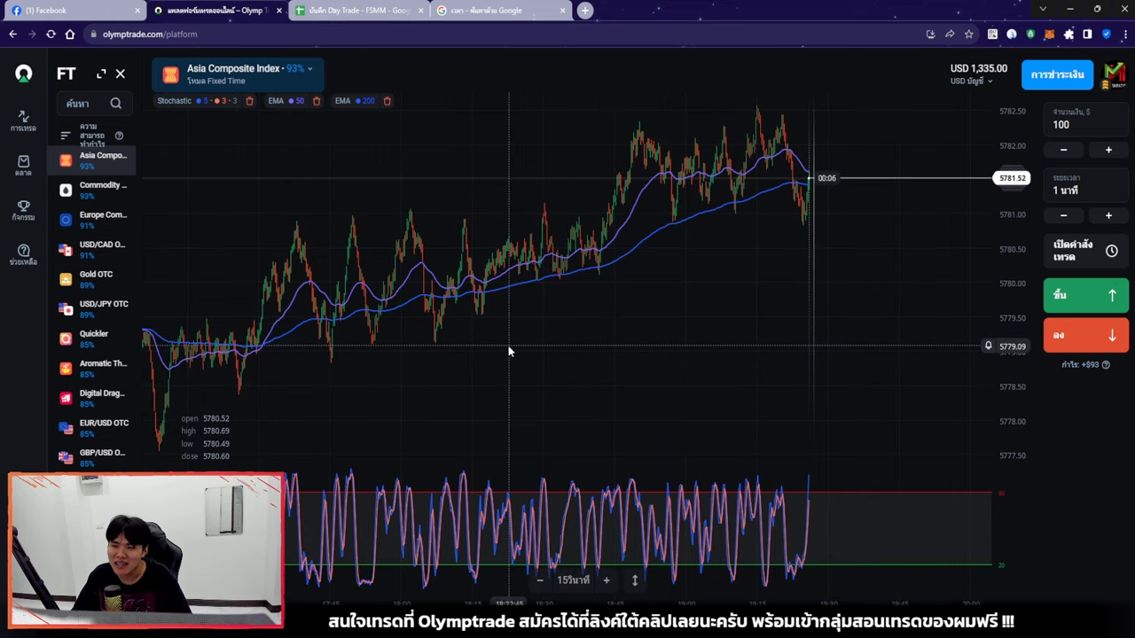
scroll(507, 344, left, 3)
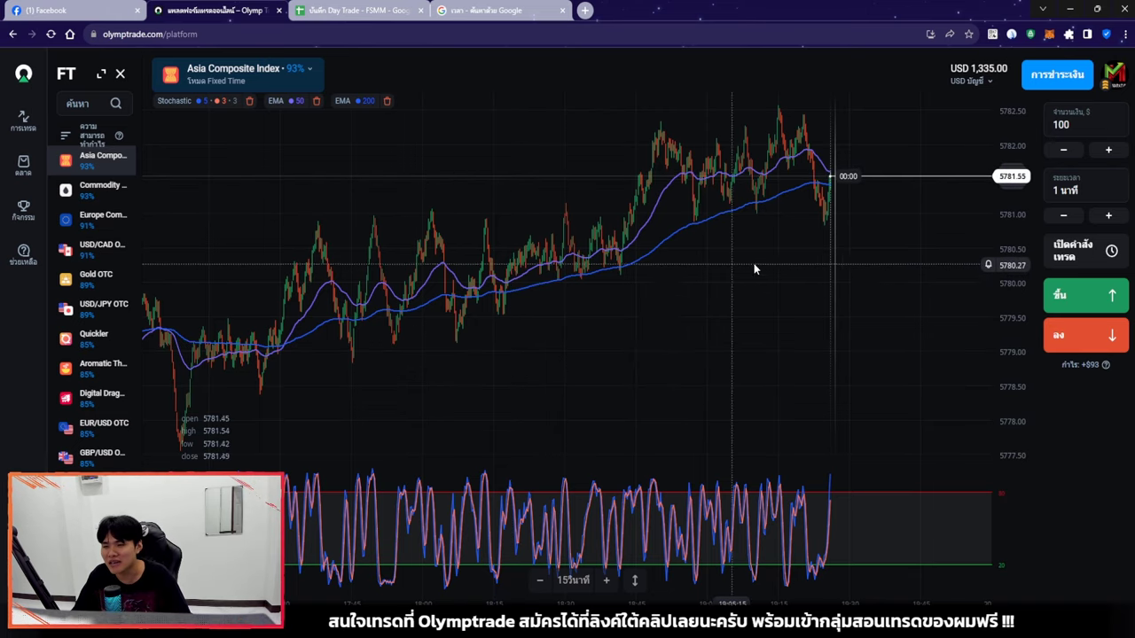
scroll(755, 266, up, 3)
scroll(756, 278, up, 3)
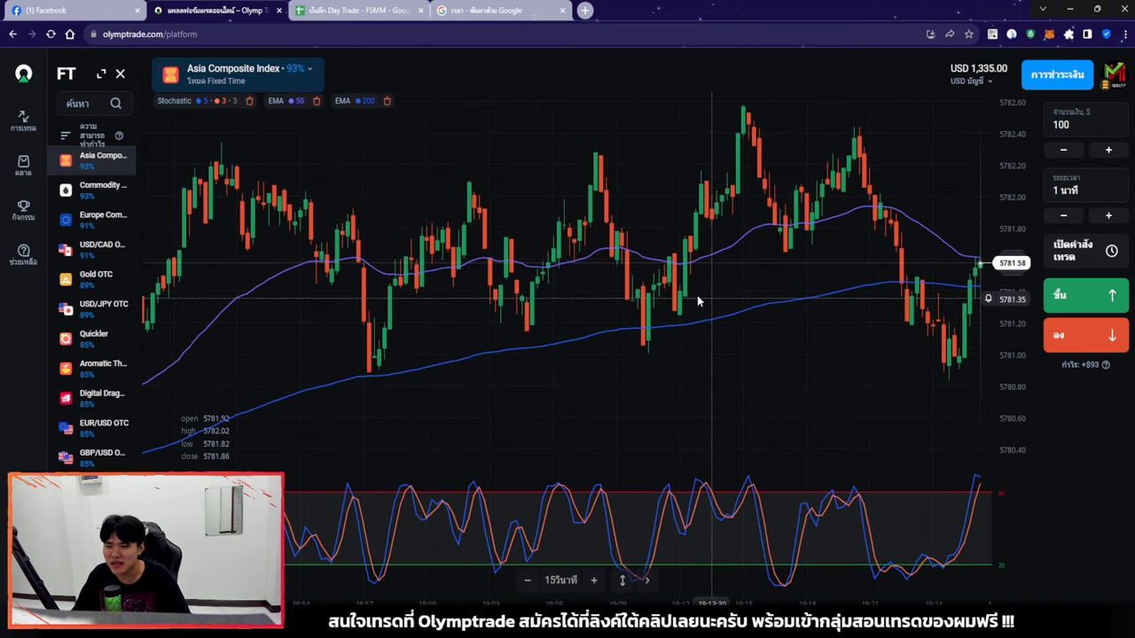
scroll(757, 261, down, 8)
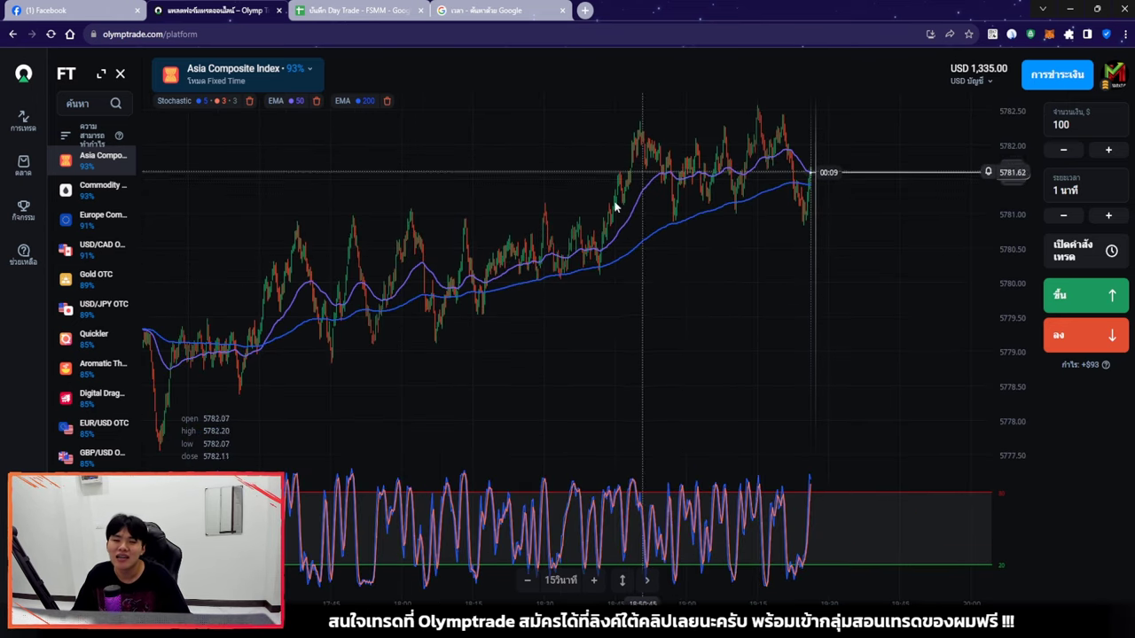
Compare the trends of Commodity Composite Index, Europe Composite Index and USD/CAD OTC, and return to the Asia Composite Index chart
click(105, 188)
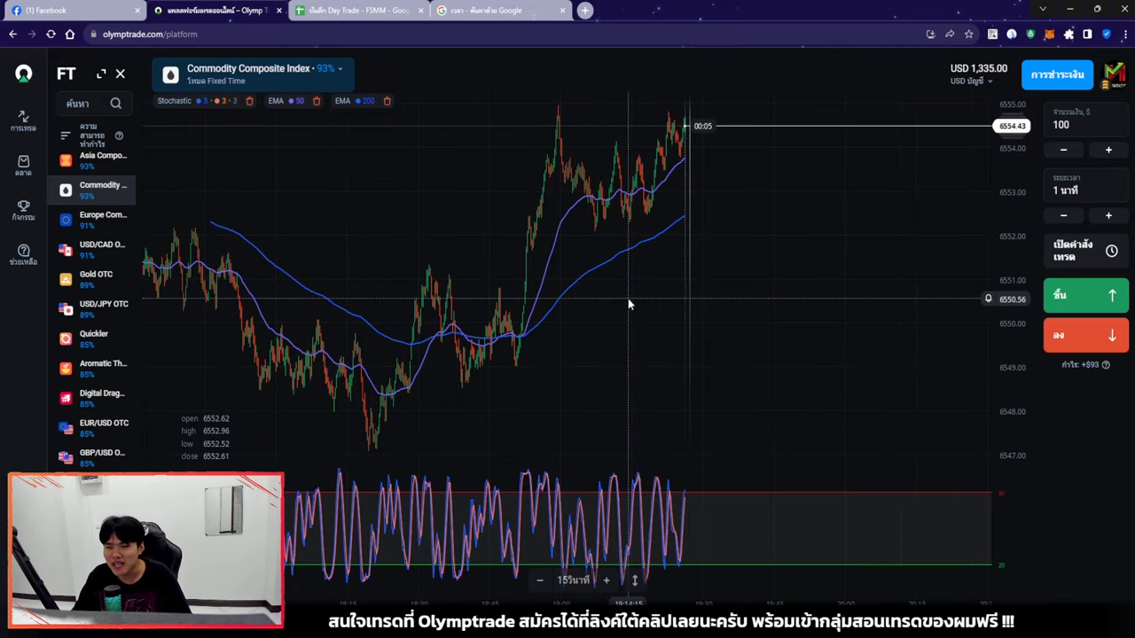
click(115, 222)
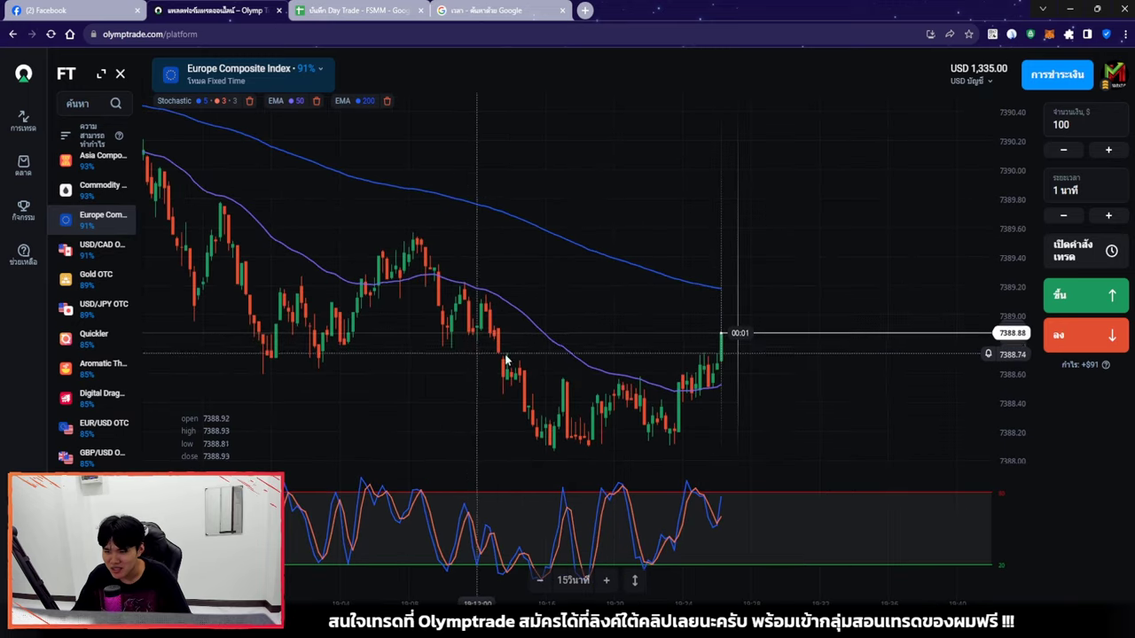
click(119, 250)
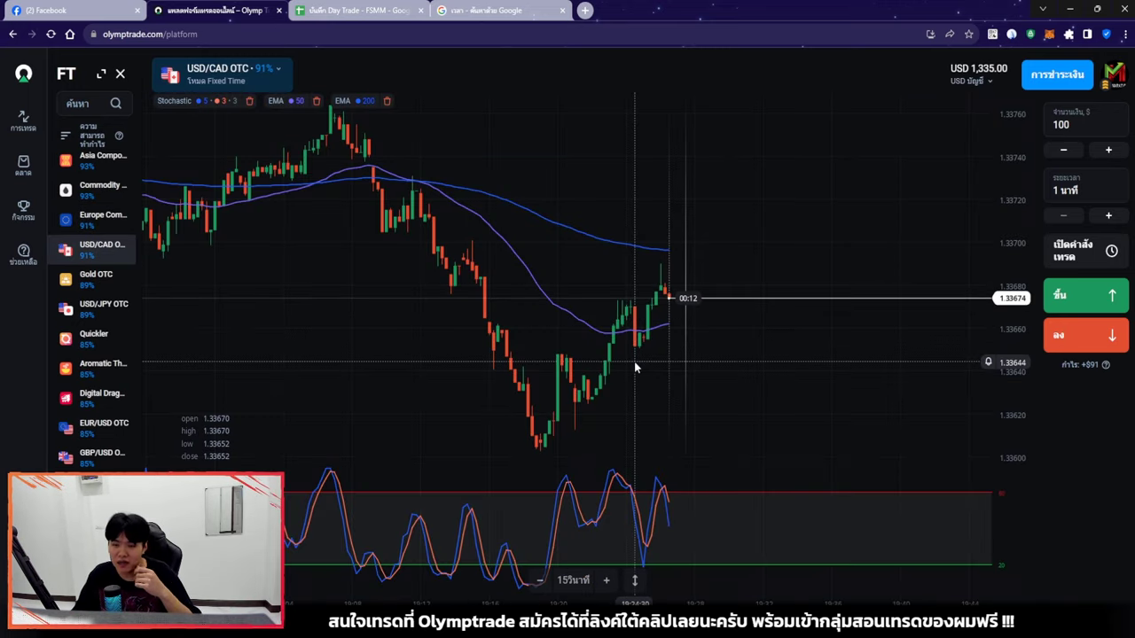
scroll(637, 358, down, 5)
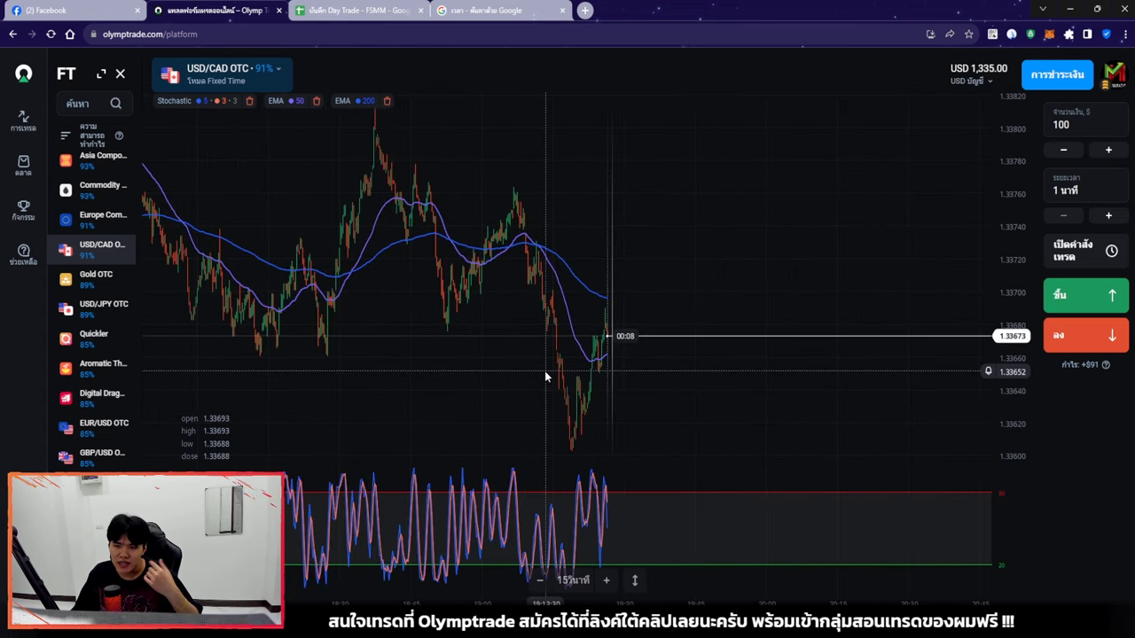
drag(535, 360, 603, 363)
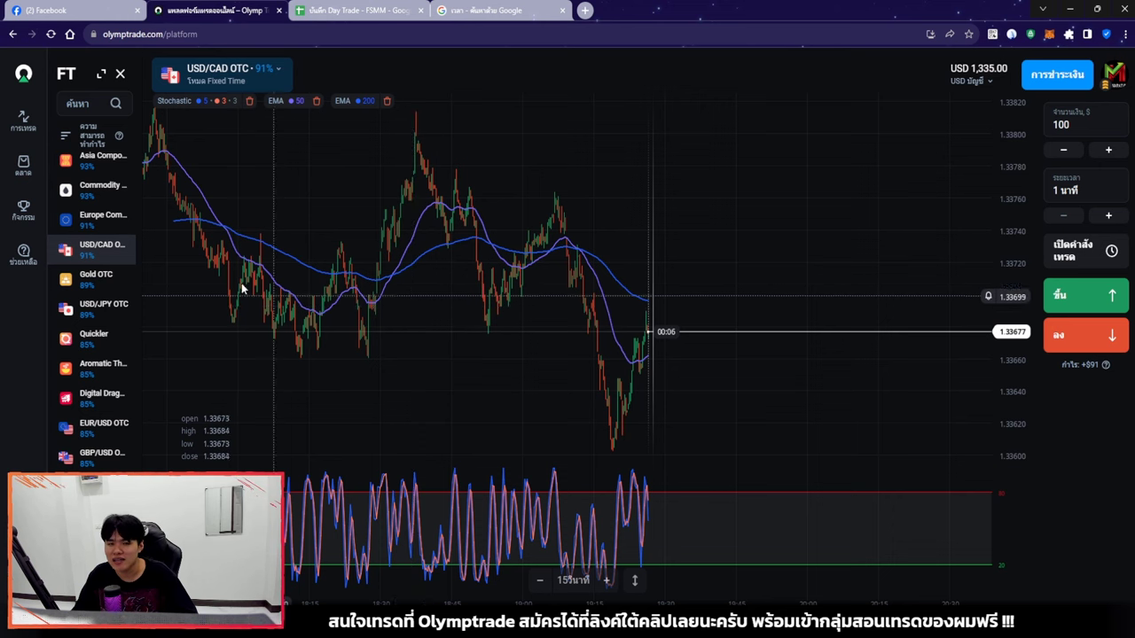
click(124, 185)
click(116, 161)
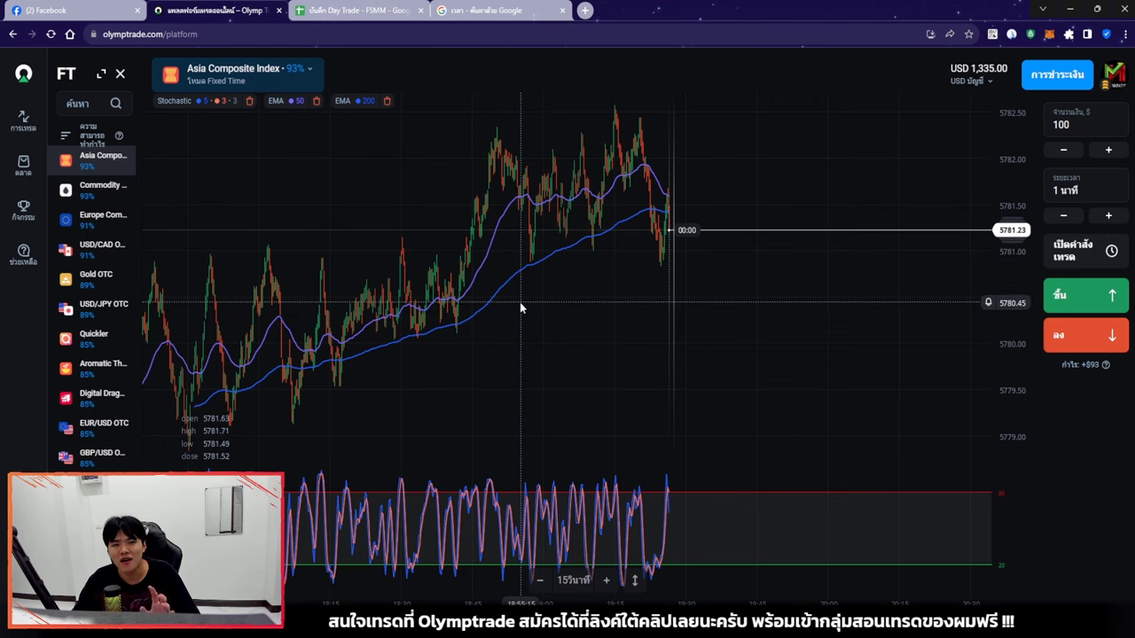
Switch to the Google Sheets journal and clear the sixth trade's size in E23
click(351, 12)
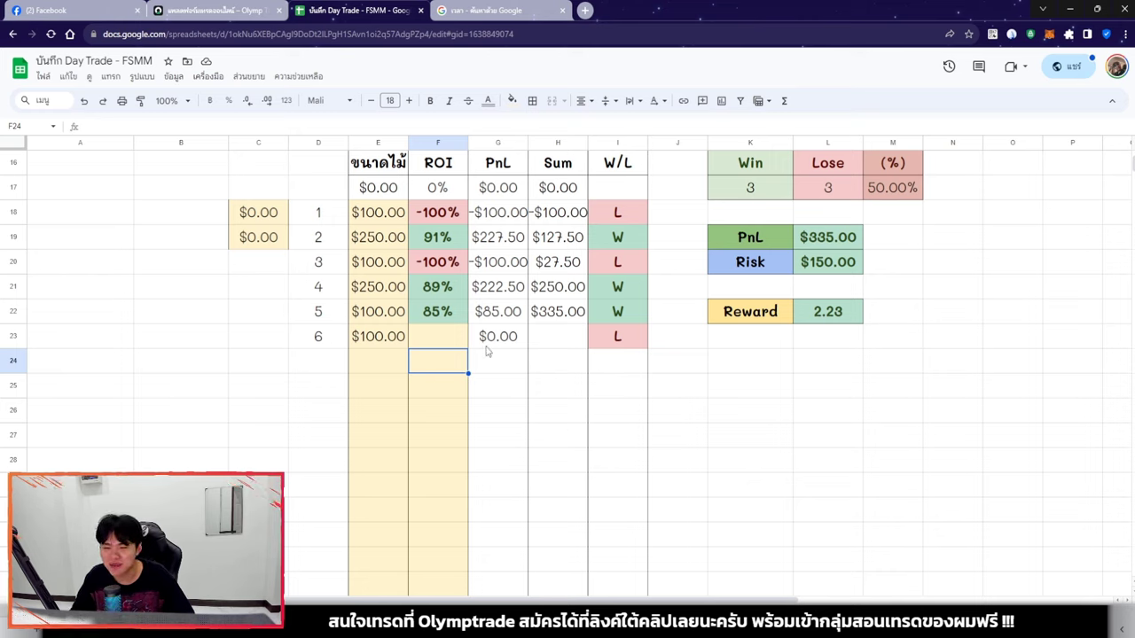
key(Up)
key(Left)
key(Delete)
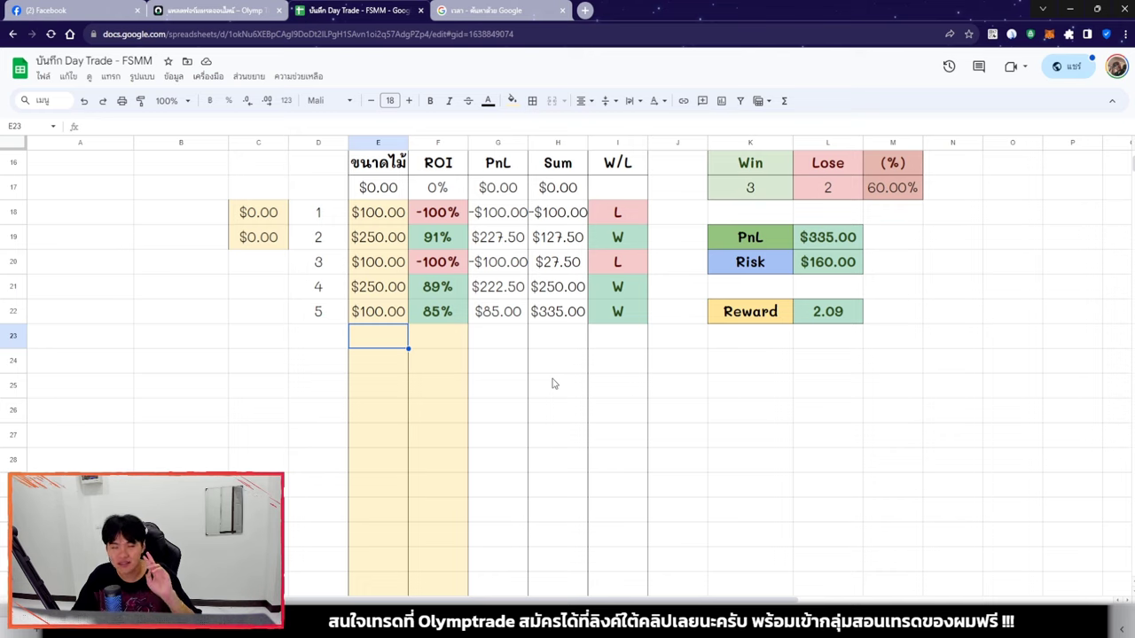
Review the journal's win rate, total PnL, average Risk and Reward cells against the trade sizes, and view the equity chart
click(895, 195)
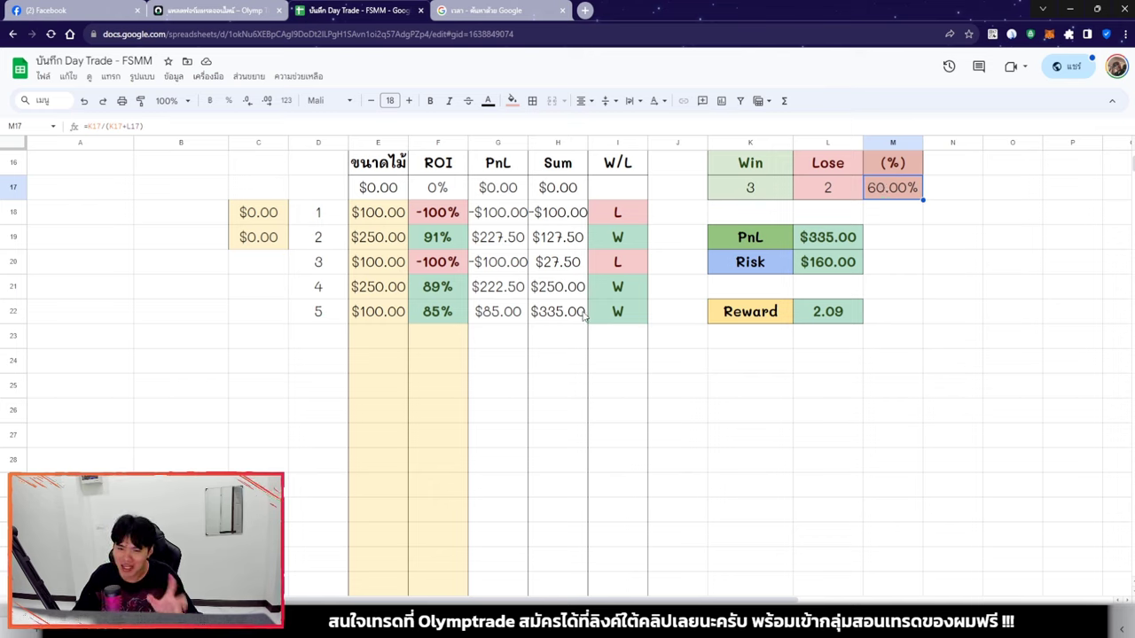
click(859, 246)
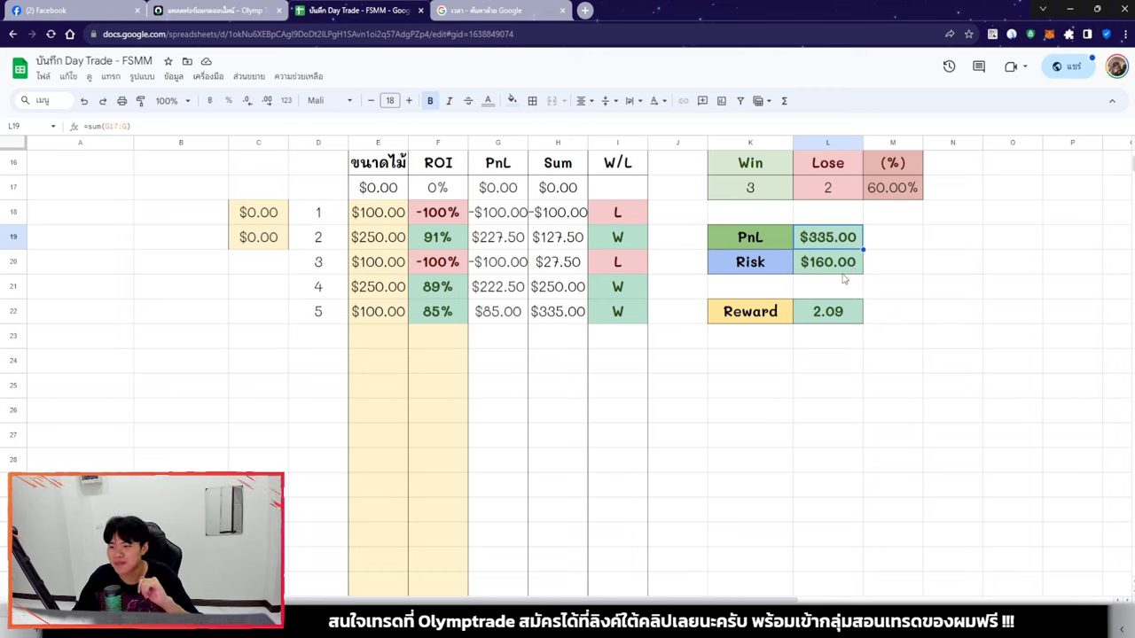
click(830, 268)
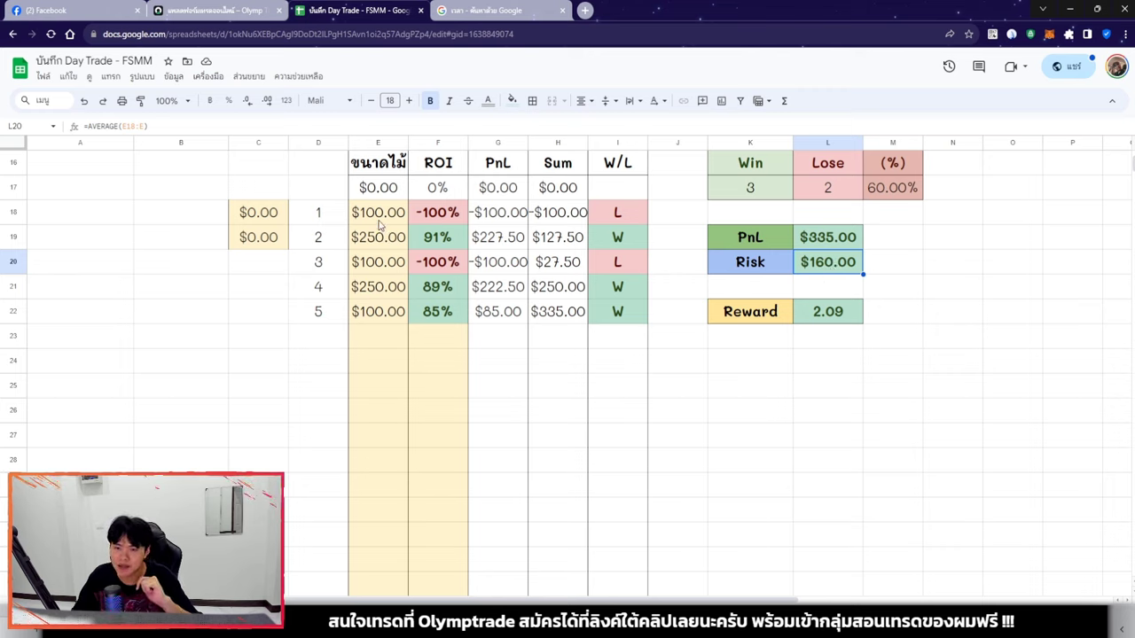
drag(381, 222, 375, 315)
click(823, 318)
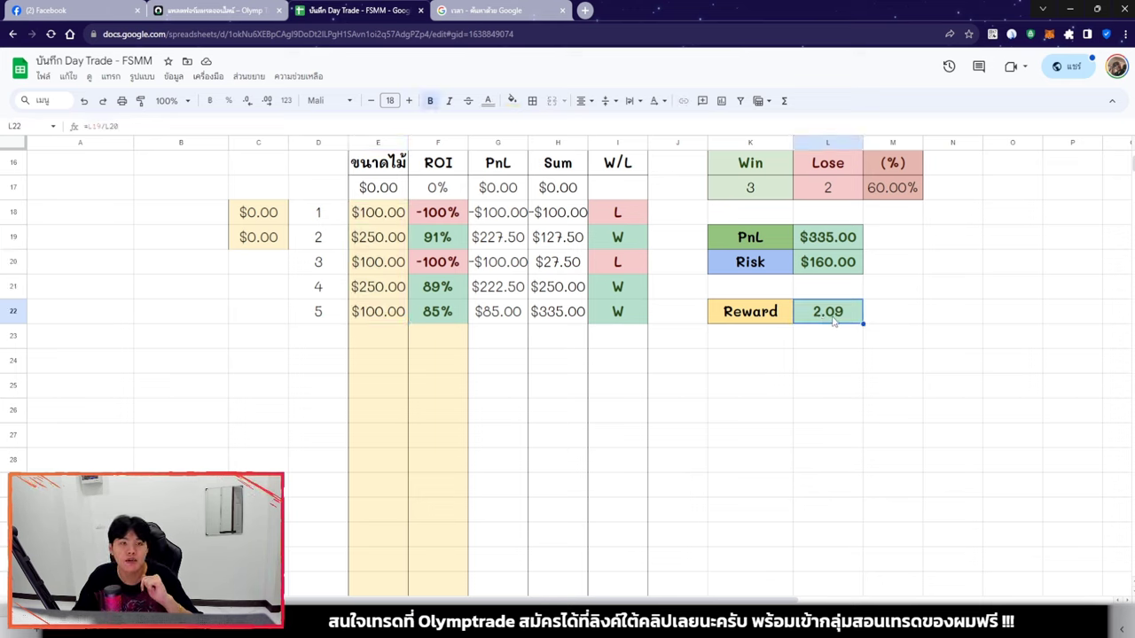
click(839, 273)
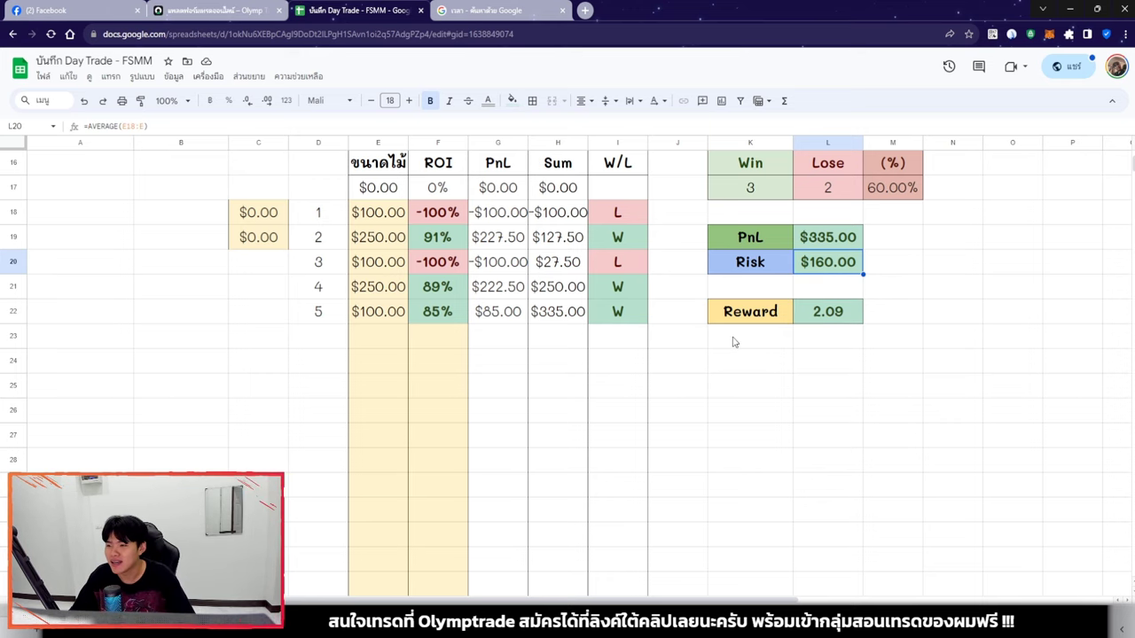
scroll(727, 338, up, 3)
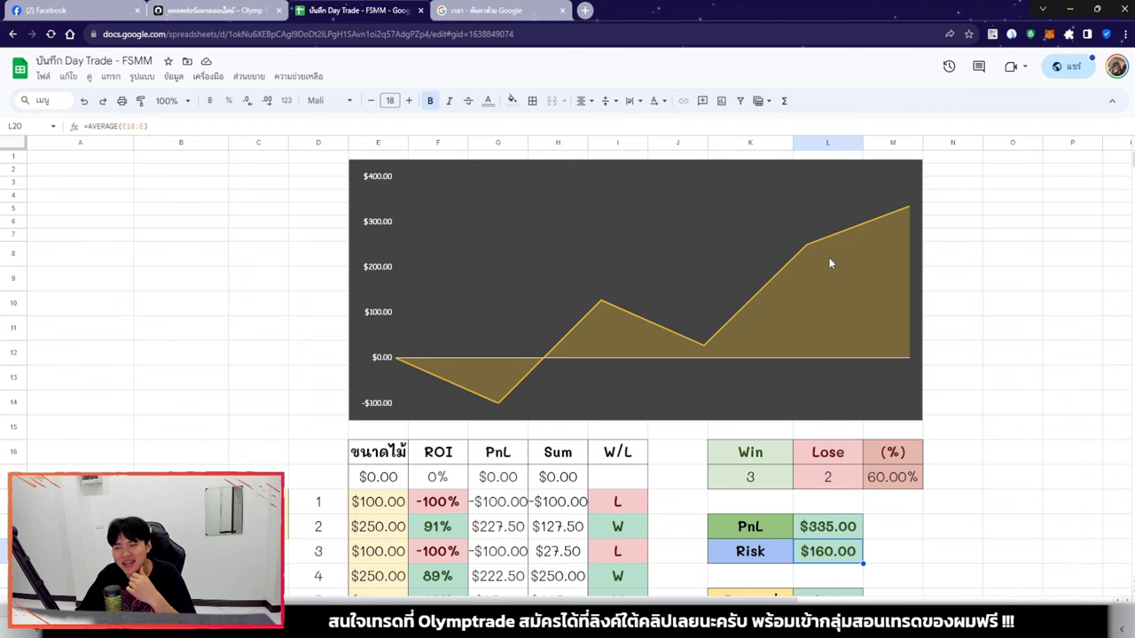
Switch to Olymp Trade and examine the earlier candles of the Asia Composite Index chart
click(213, 10)
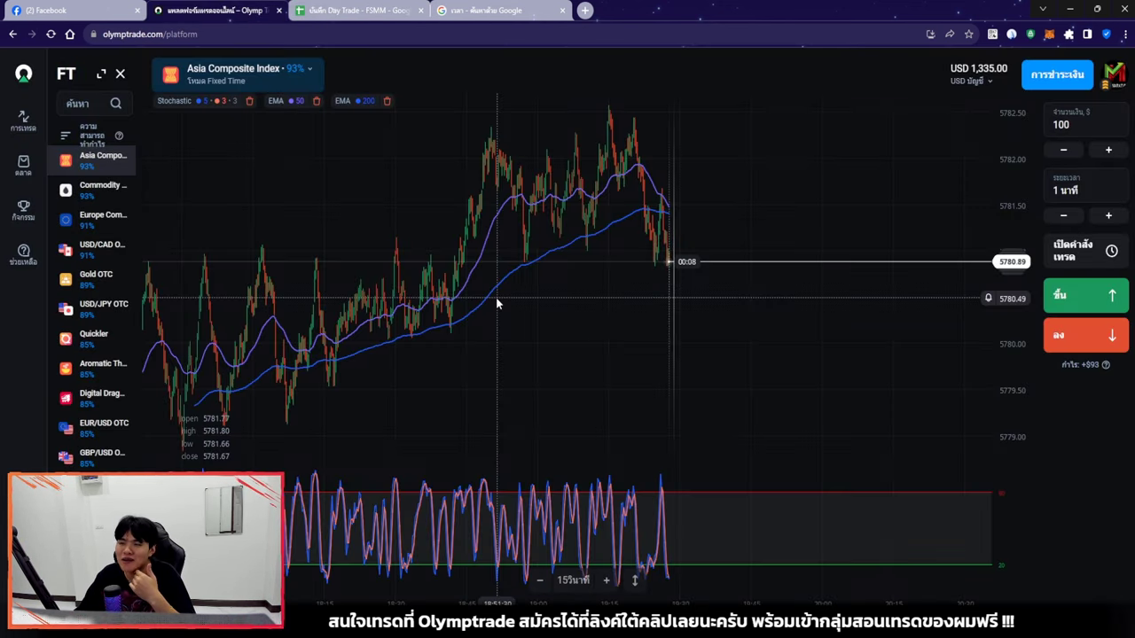
drag(494, 304, 576, 297)
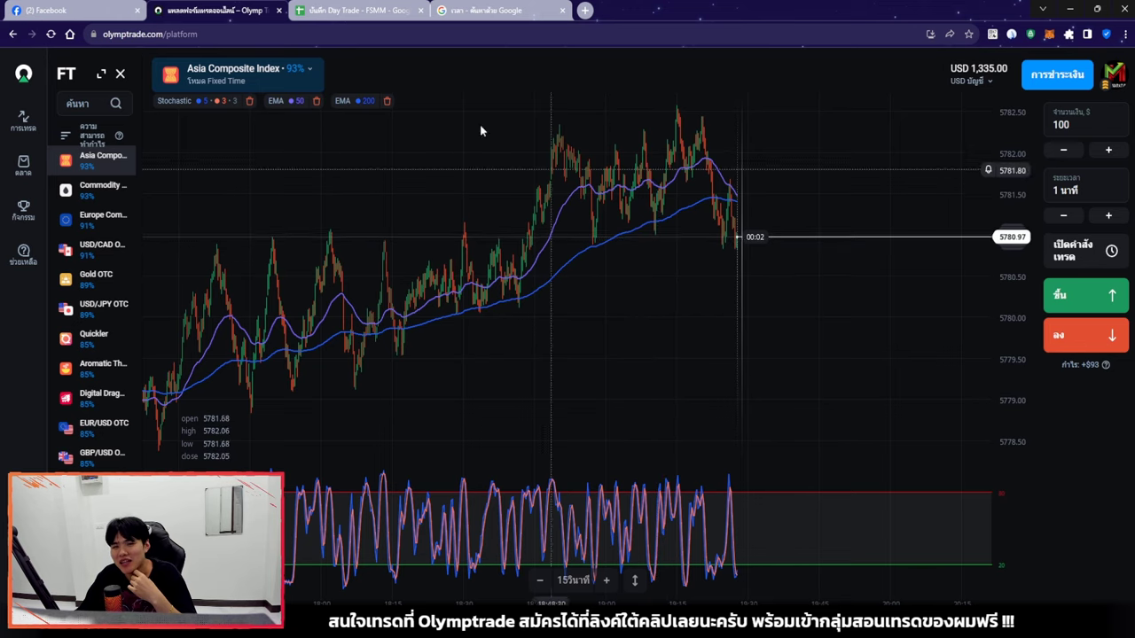
Switch to the Google Sheets journal, select the total PnL in L19, and open the Profit And Loss sheet at trade 2's entry in H11
click(395, 8)
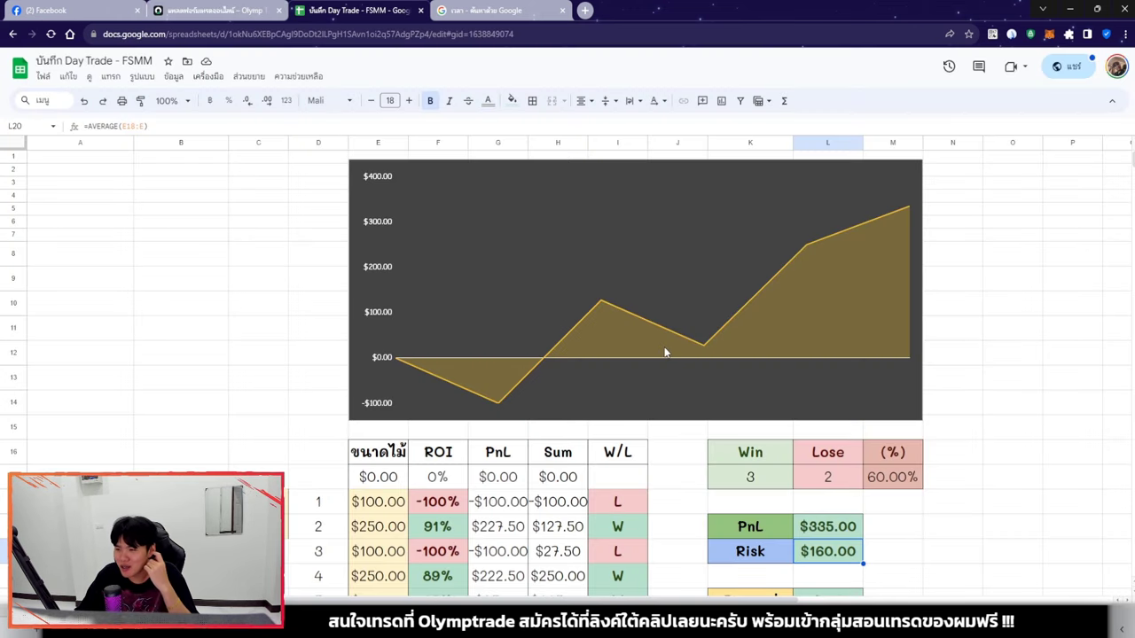
scroll(667, 341, down, 5)
click(823, 242)
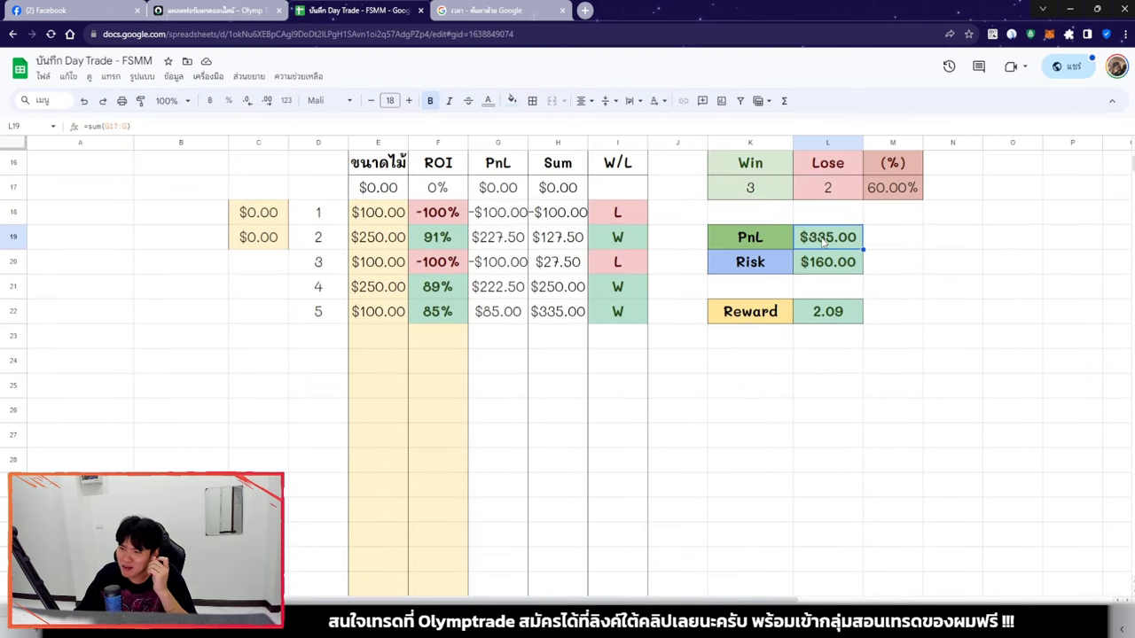
click(426, 625)
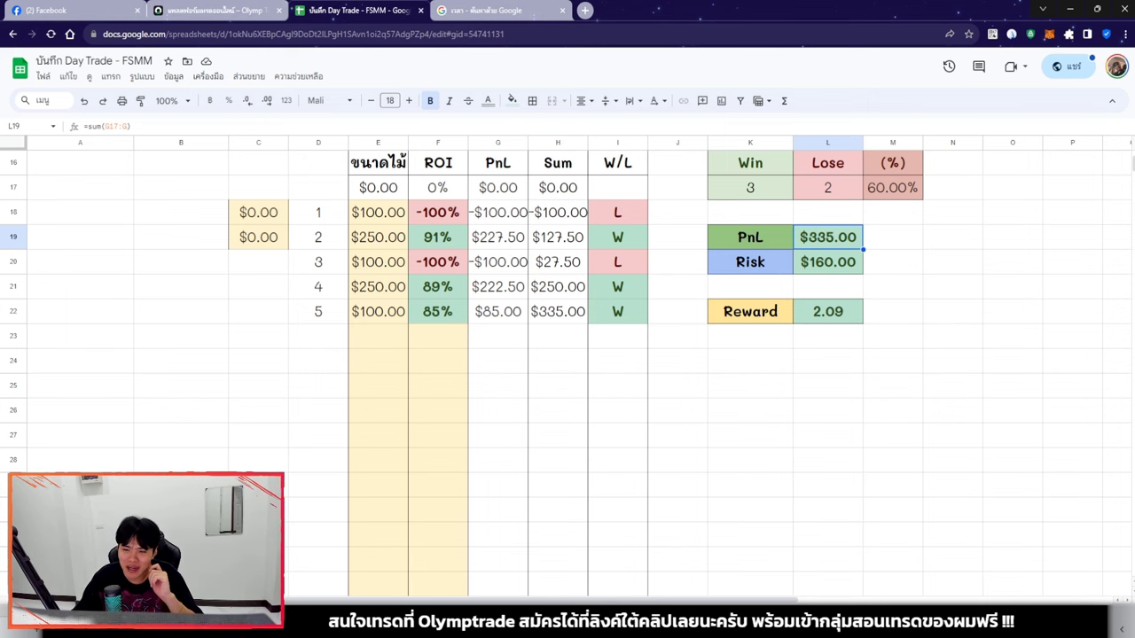
click(574, 310)
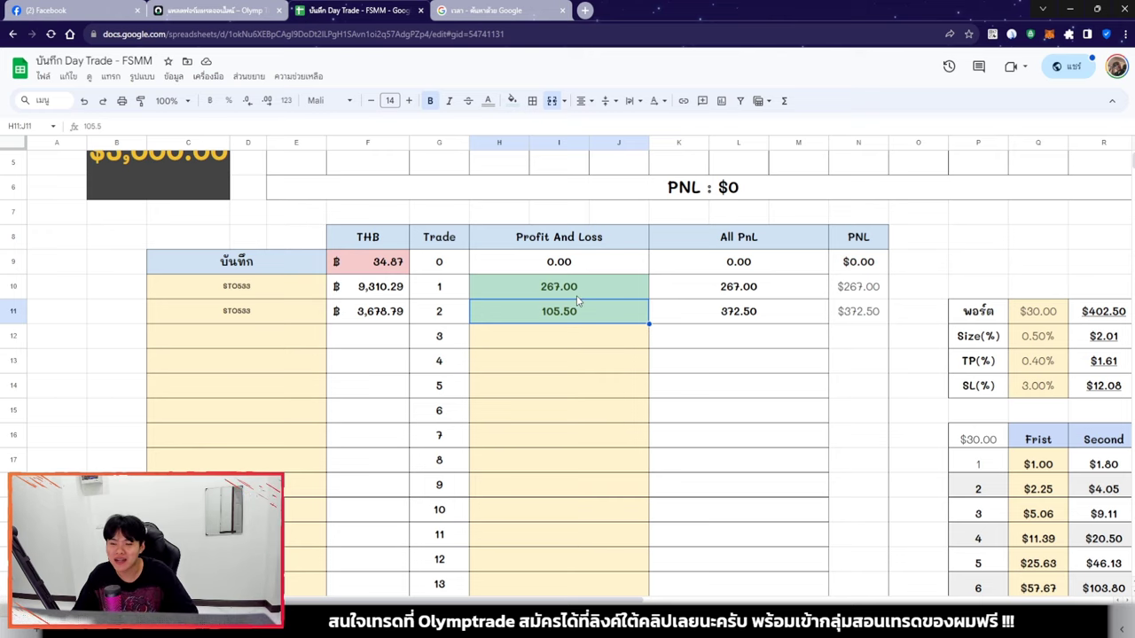
Enter 335 as trade 3's Profit And Loss in H12
click(568, 293)
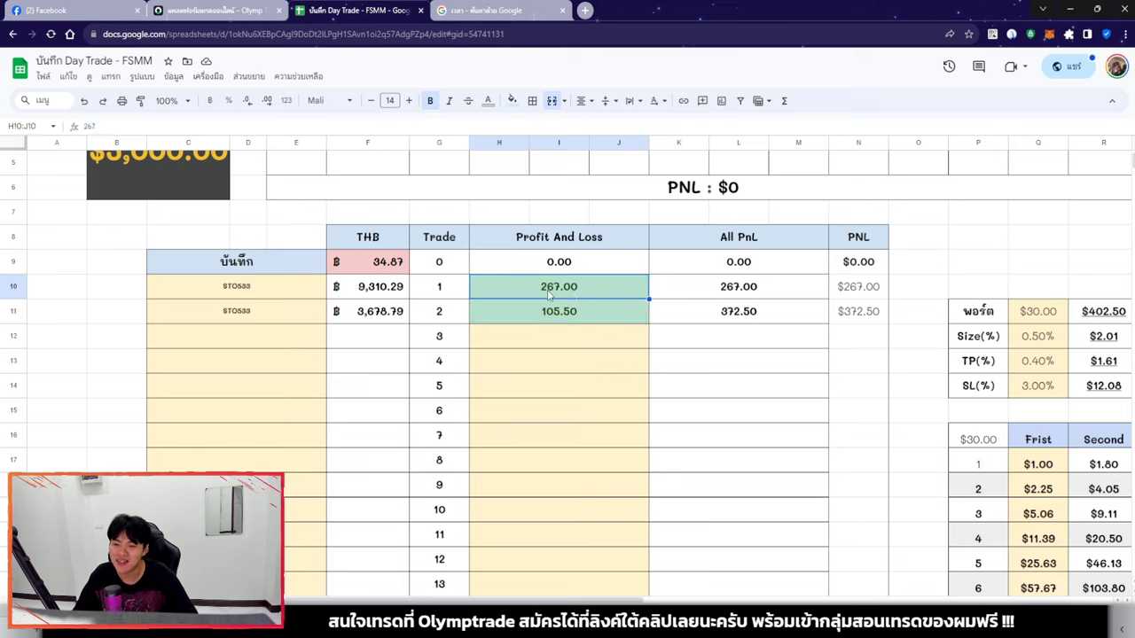
click(571, 343)
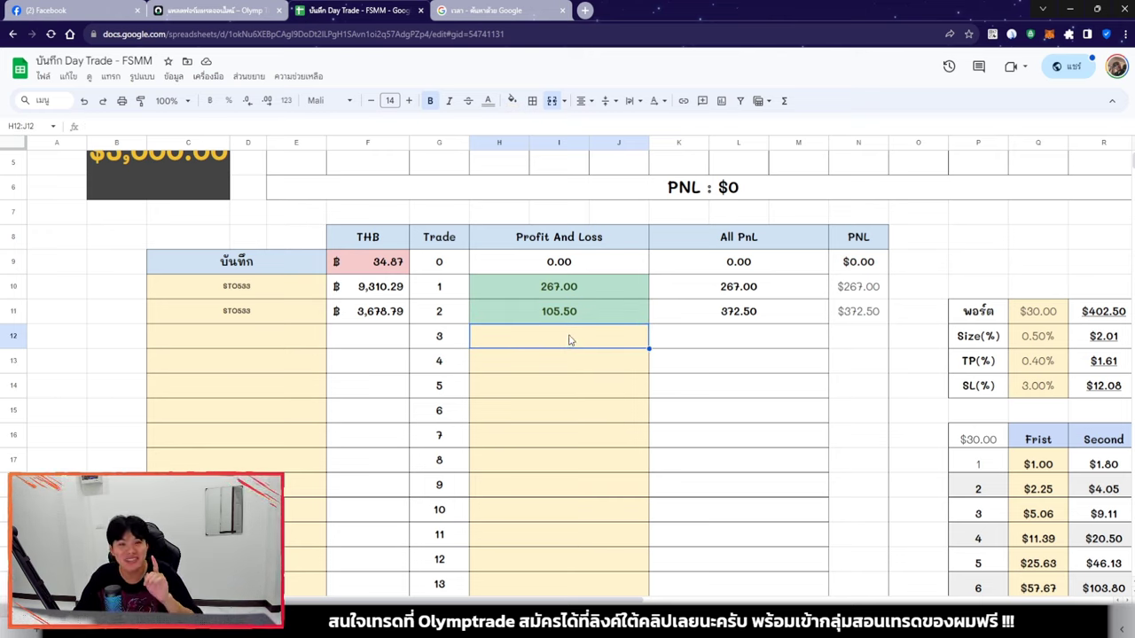
text(--ต)
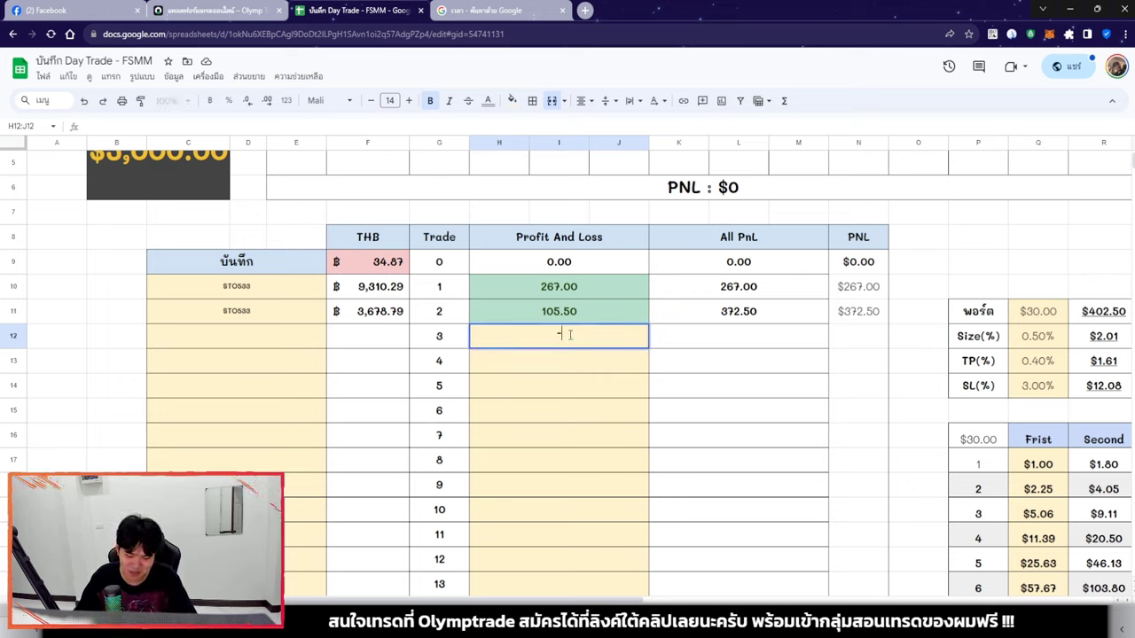
key(BackSpace)
key(BackSpace)
key(BackSpace)
text(335)
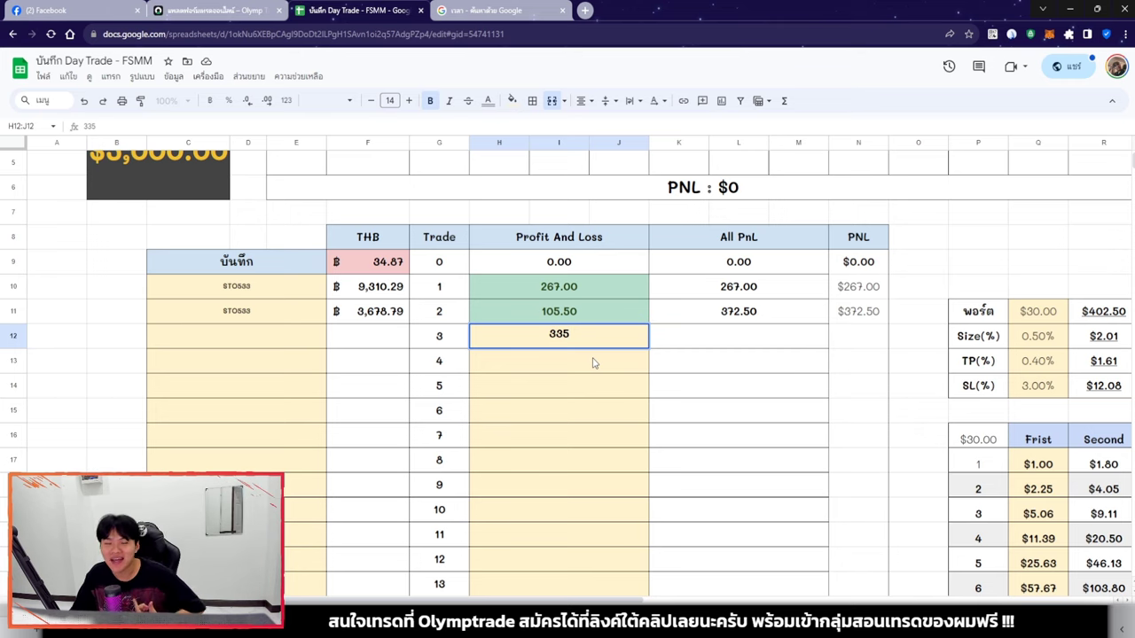
key(Return)
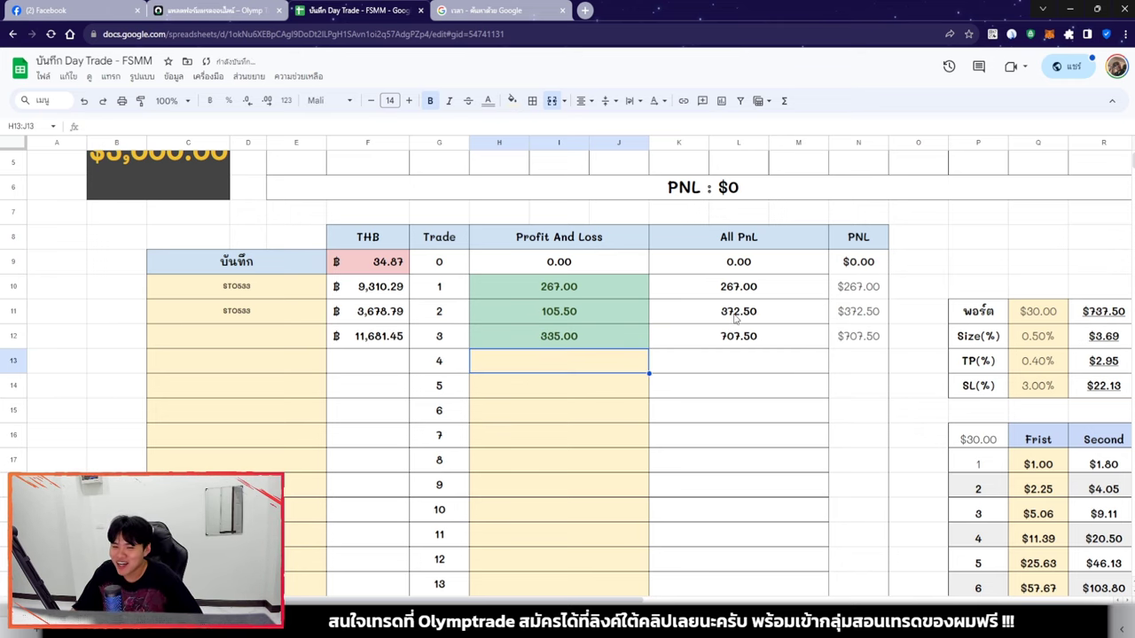
Copy trade 2's note STO533 into trade 3's note cell C12, and check the trade's THB amount in F12
click(313, 308)
drag(326, 323, 266, 348)
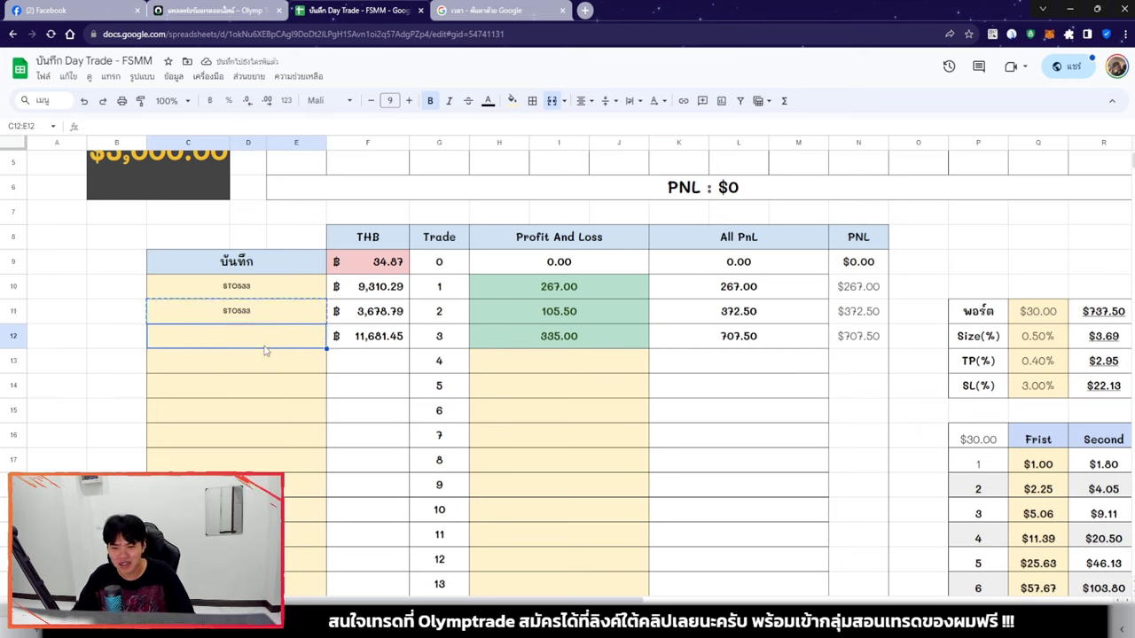
click(506, 346)
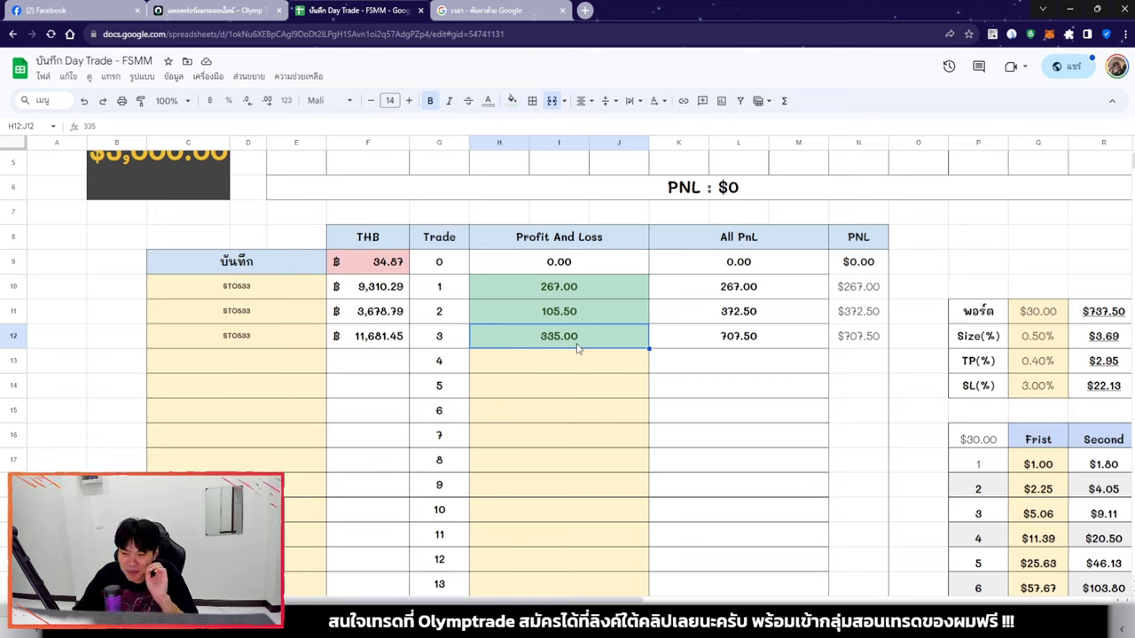
click(374, 345)
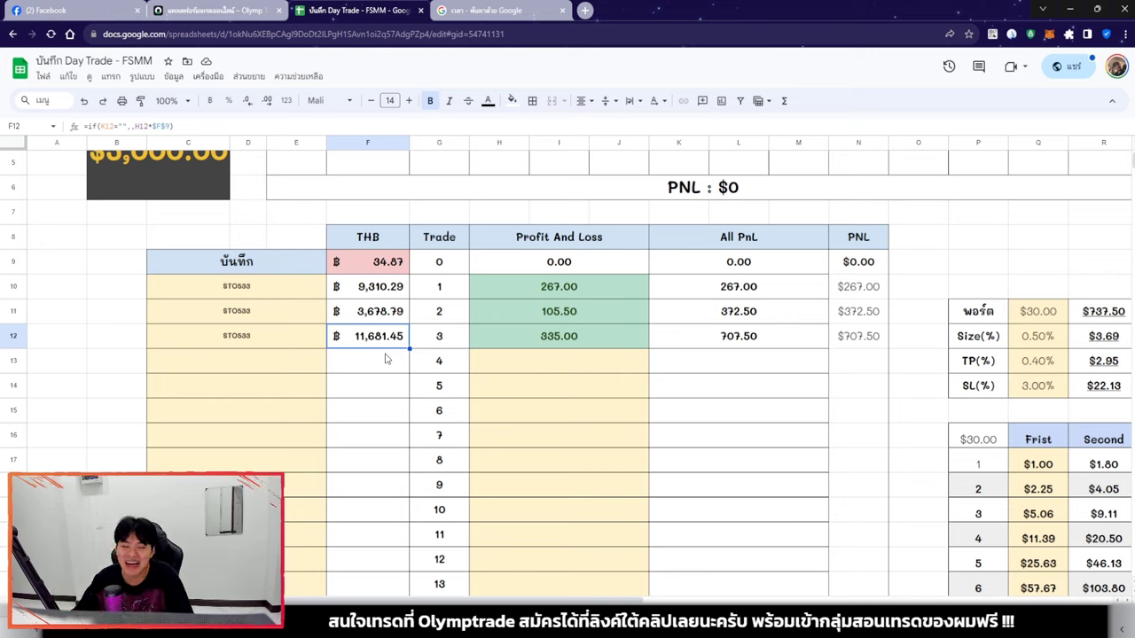
click(612, 344)
click(593, 381)
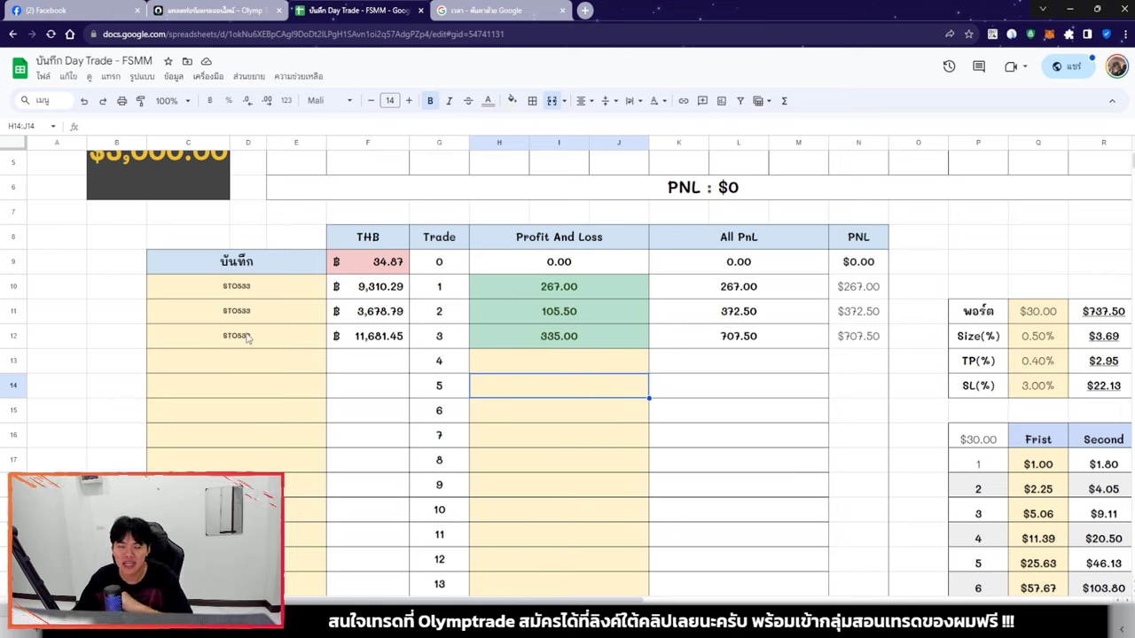
Extend trade 3's note in C12 to read "STO533 + แนวรับ ต้าน"
click(284, 336)
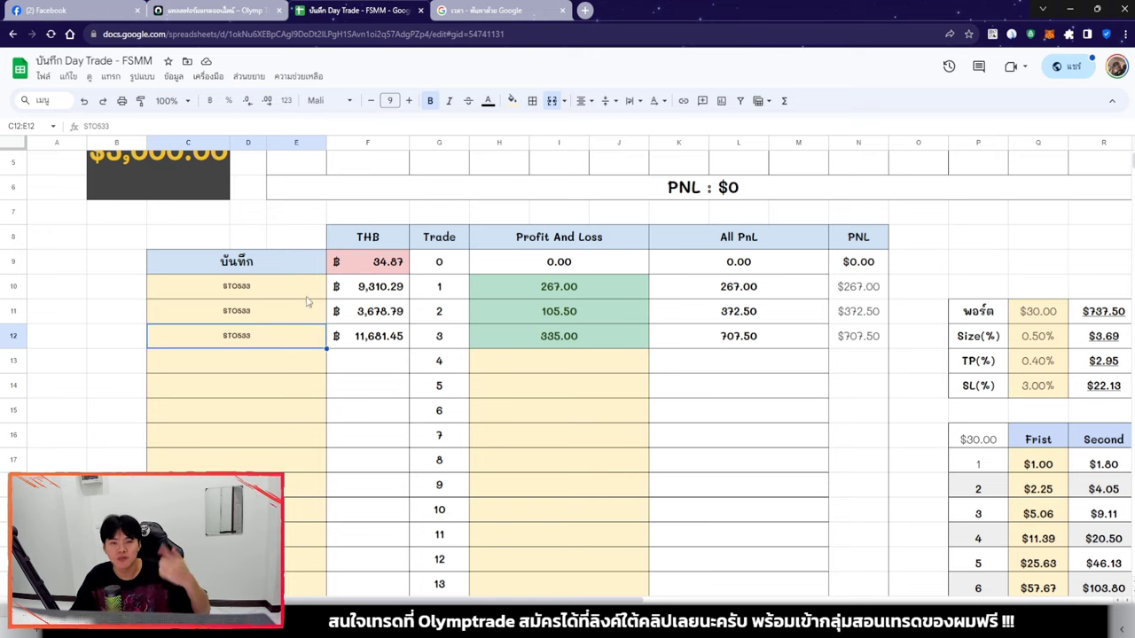
double_click(268, 342)
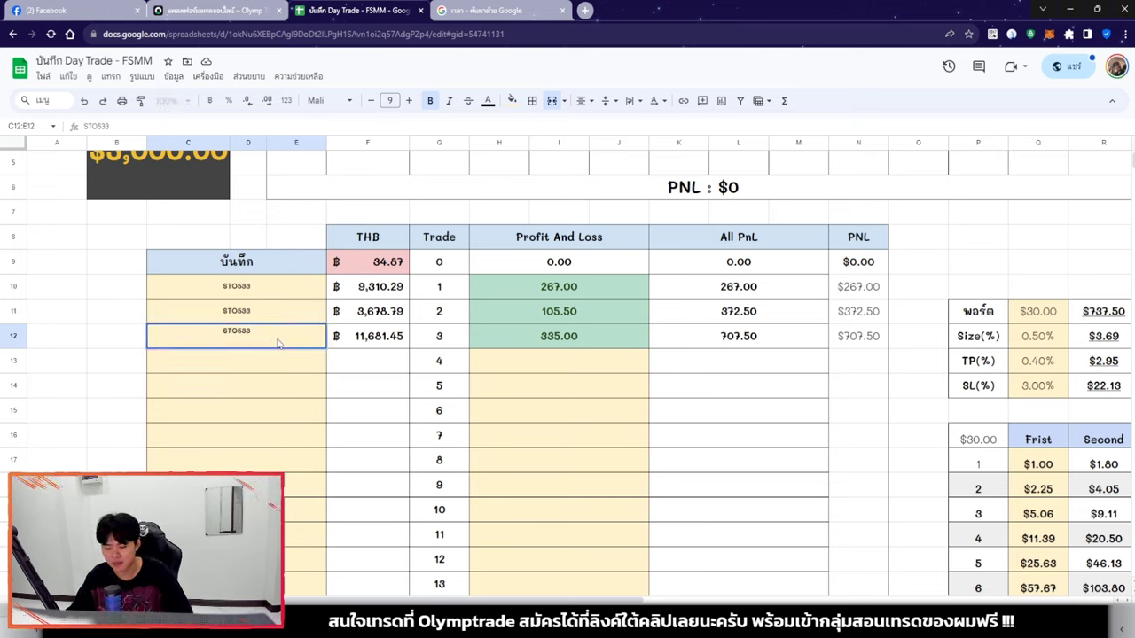
text(- แนวรับ ด้าน)
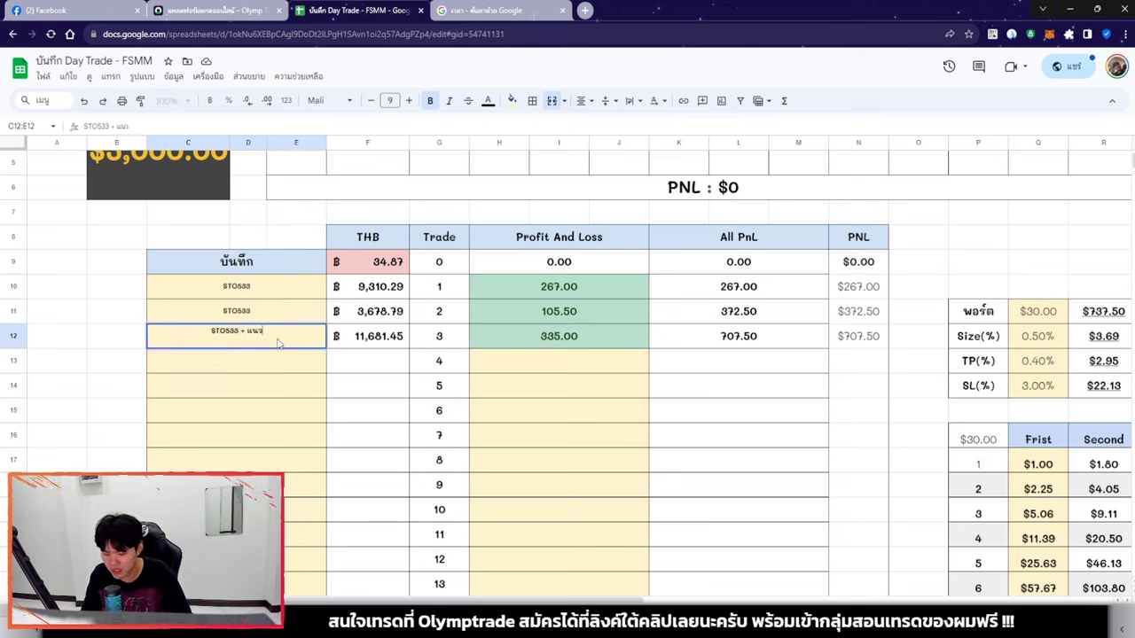
key(Return)
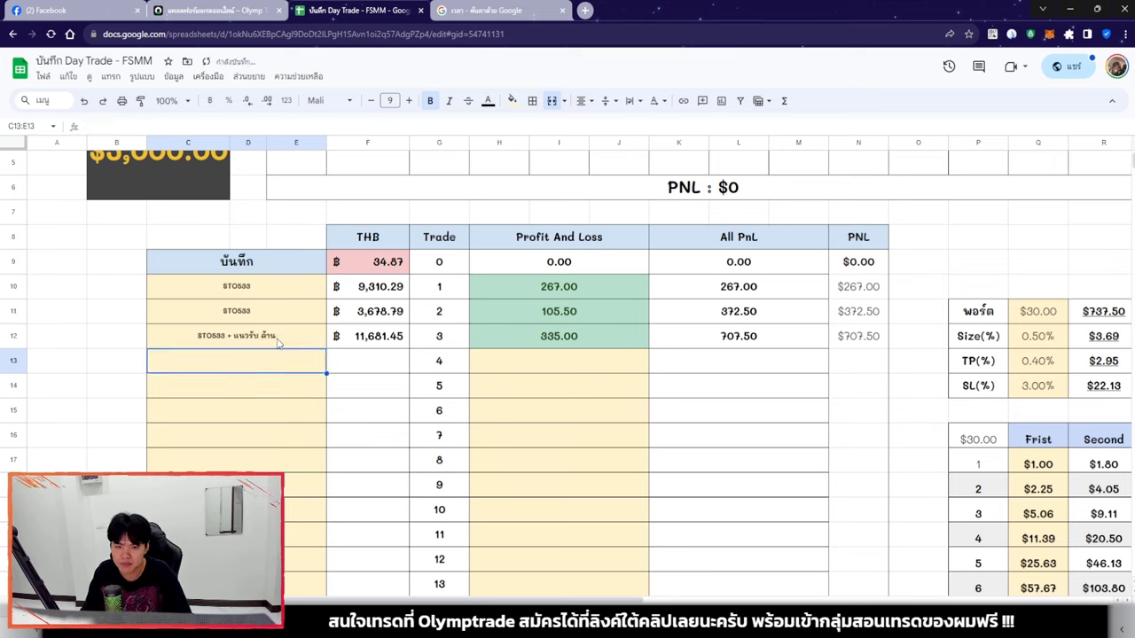
Select the three profits in H10:H12 to view their summary statistics, and check the cumulative All PnL in K12
click(598, 371)
click(553, 337)
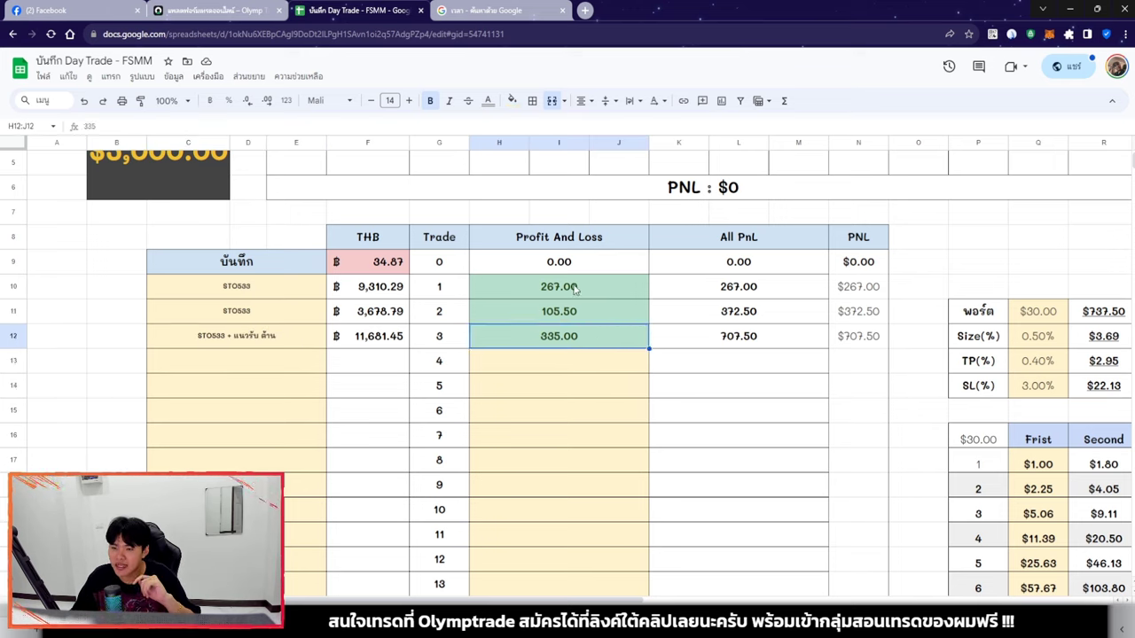
drag(576, 288, 571, 335)
click(1064, 612)
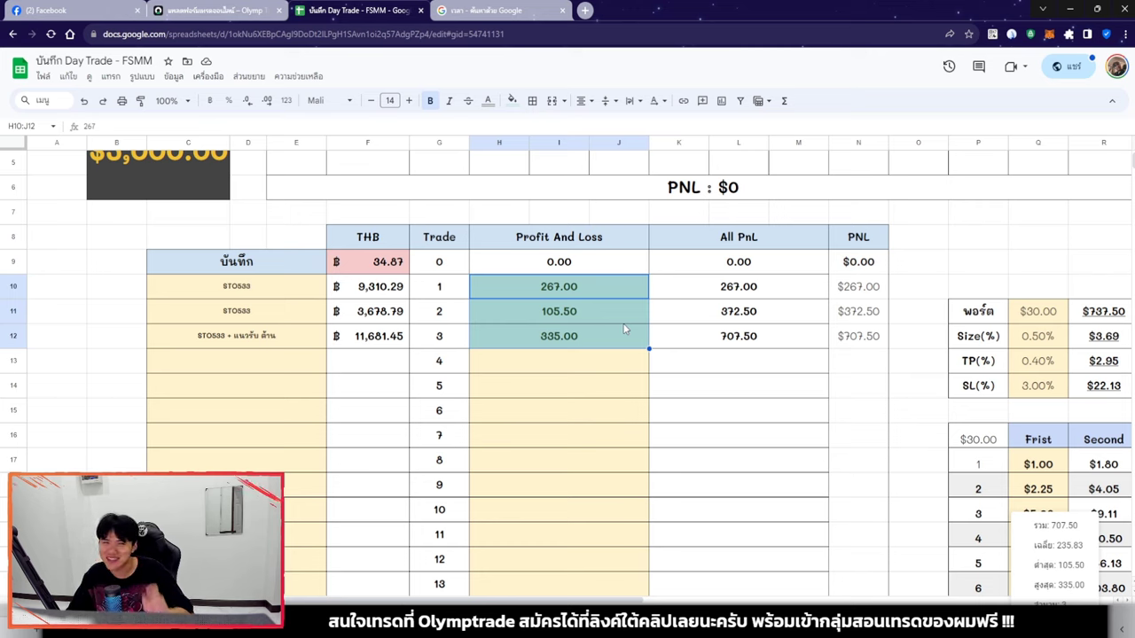
click(683, 328)
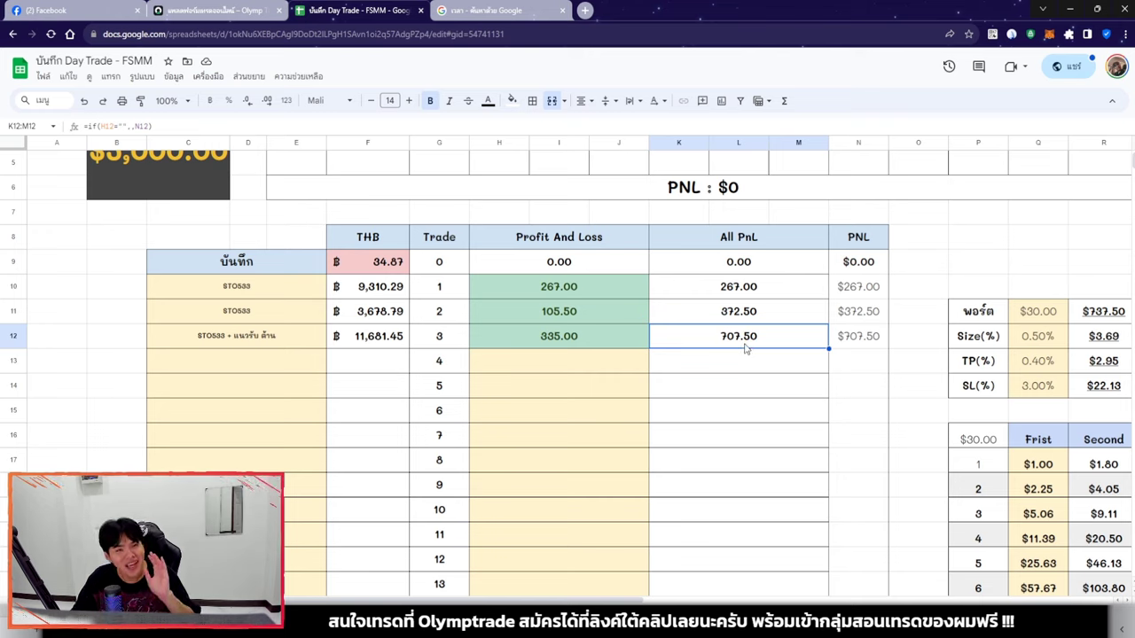
View the equity charts beside the journal, and review the Profit And Loss entries of trades 2 and 3
scroll(701, 395, up, 2)
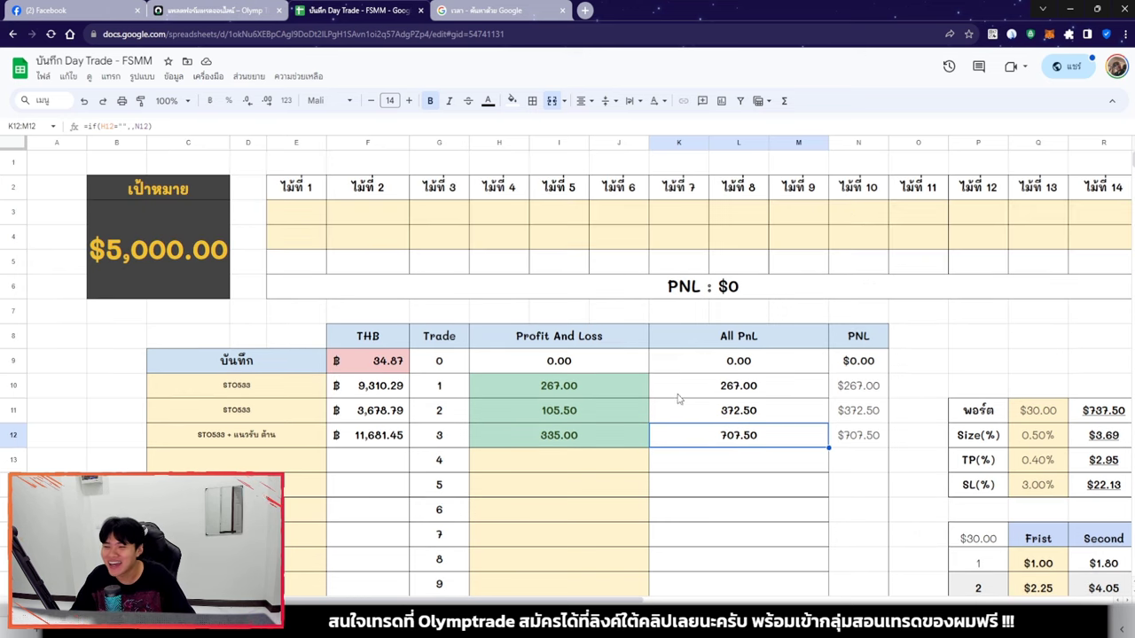
scroll(602, 321, right, 8)
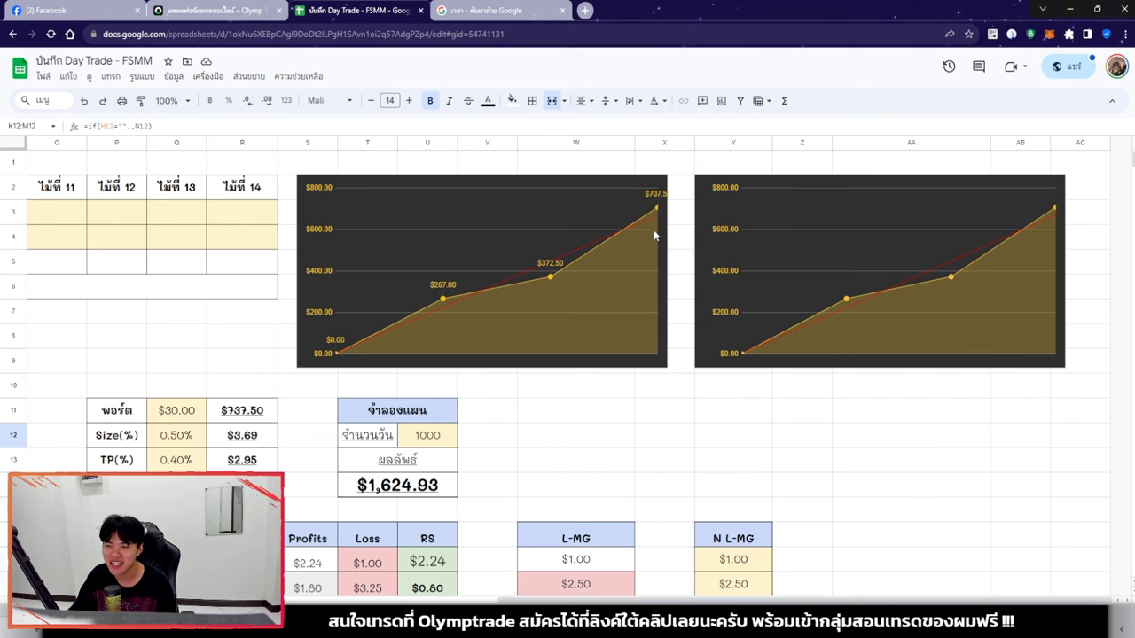
scroll(749, 268, left, 10)
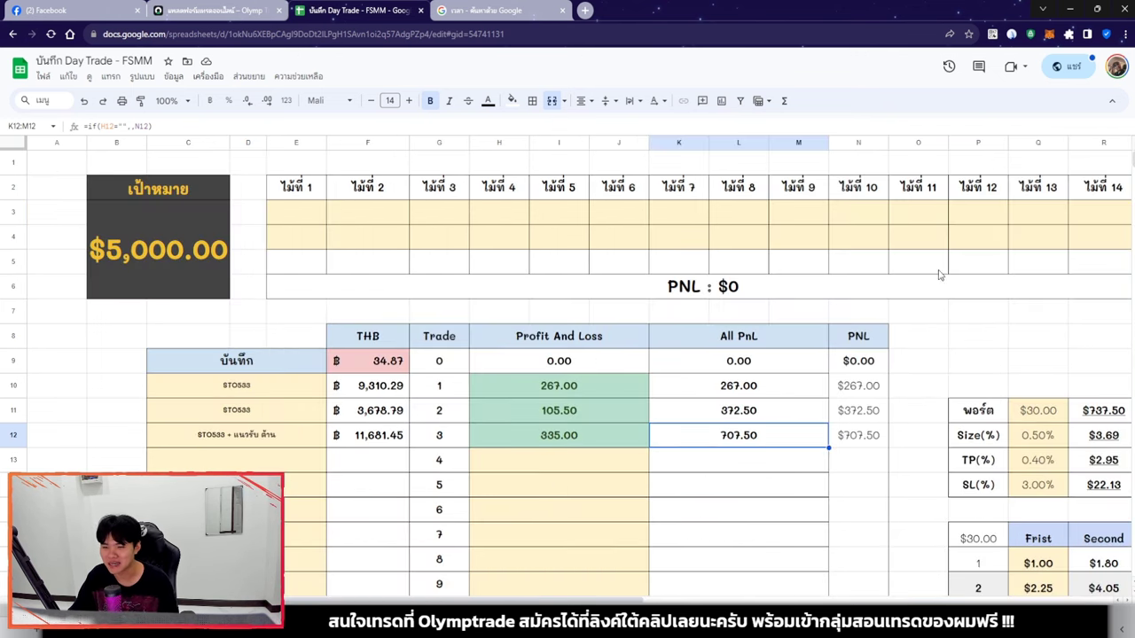
click(635, 418)
click(628, 440)
scroll(629, 439, down, 2)
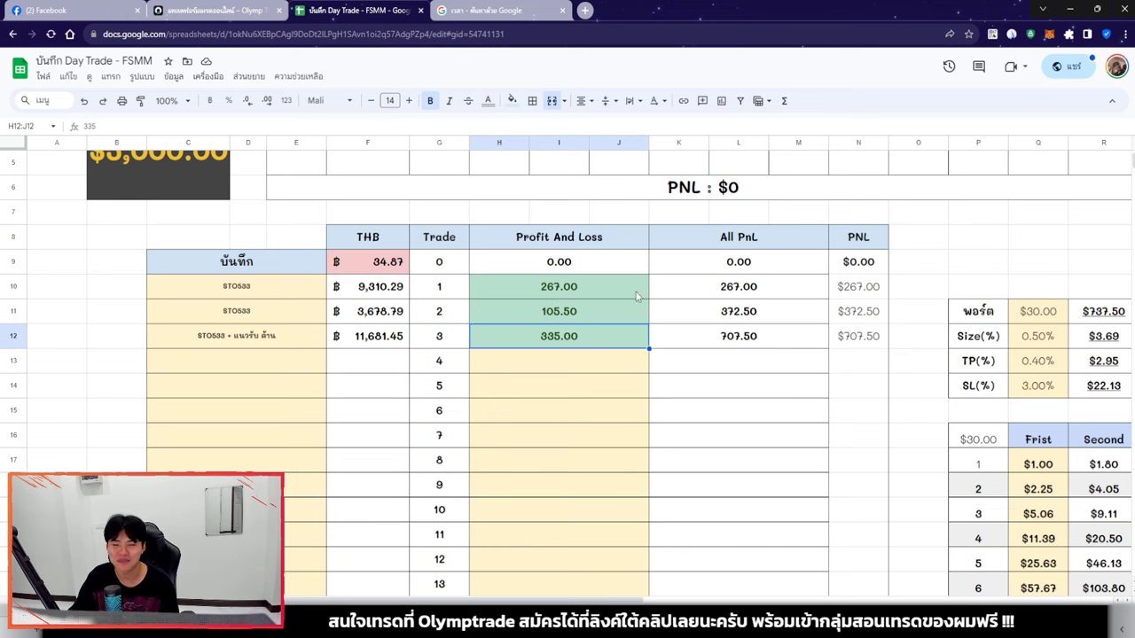
key(Down)
scroll(583, 387, up, 2)
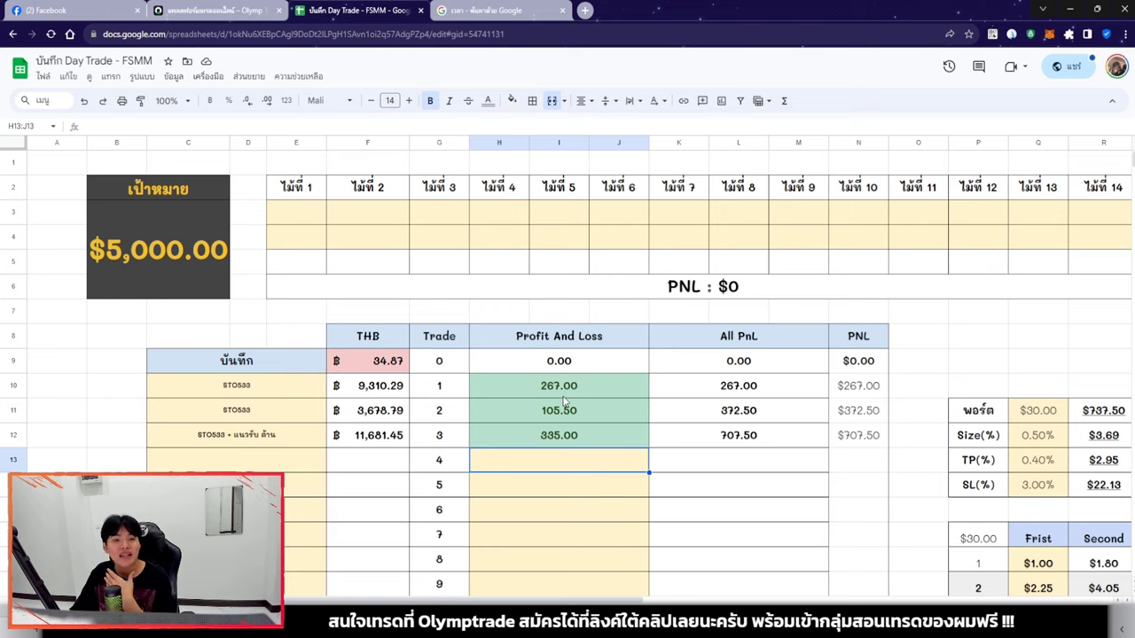
Switch to Facebook and show the trading page and its private teaching group, checking the Olymp Trade chart in between
click(213, 9)
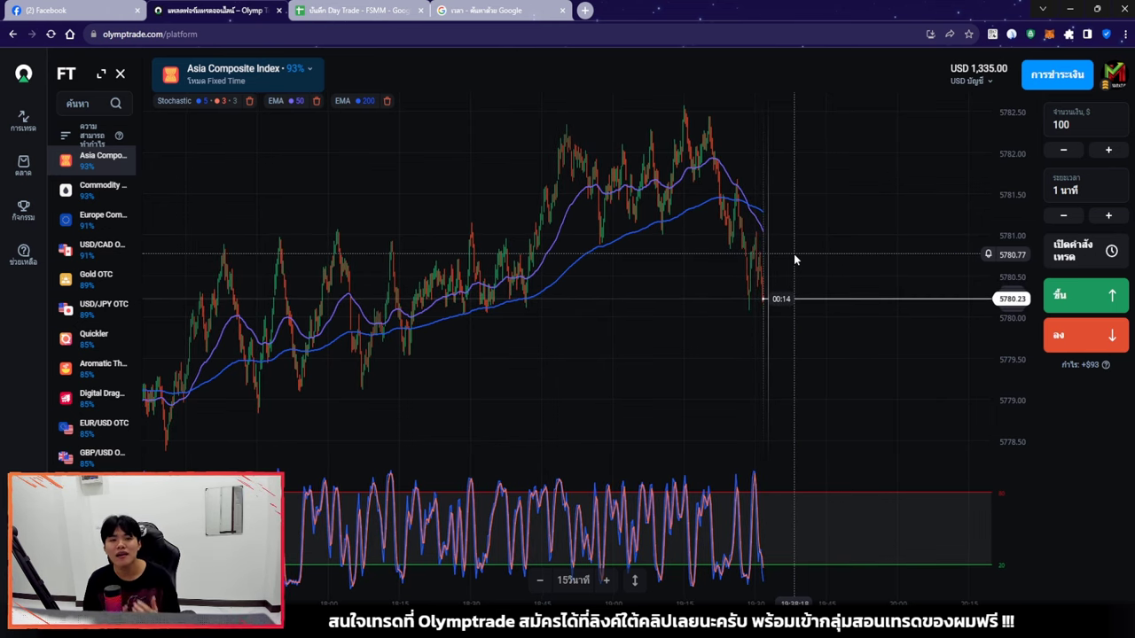
key(ctrl+shift+Tab)
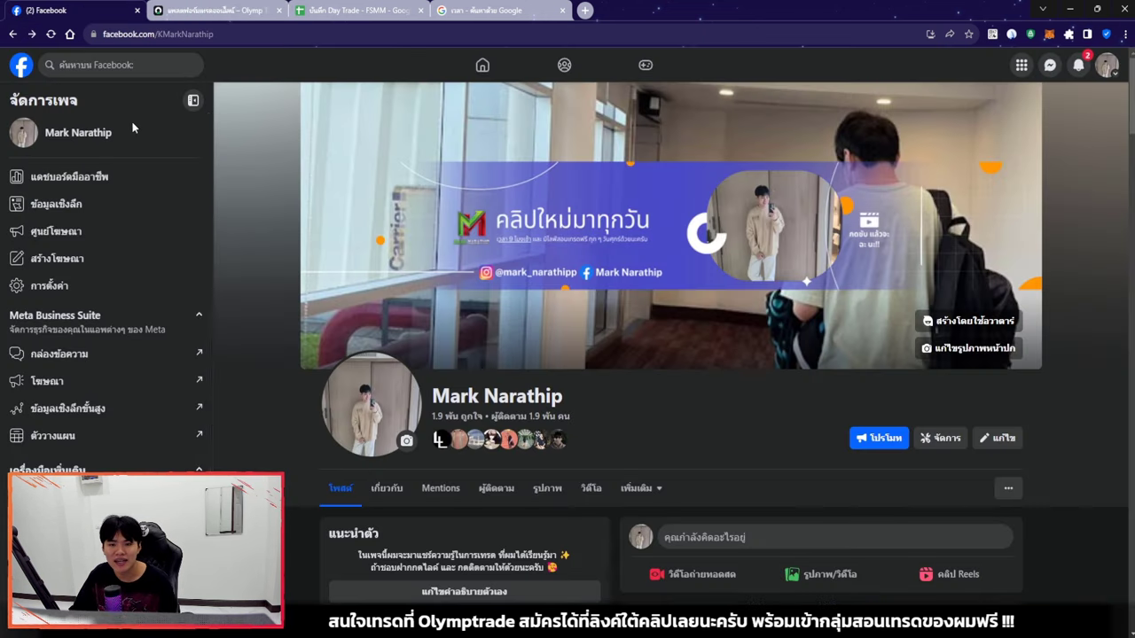
click(19, 69)
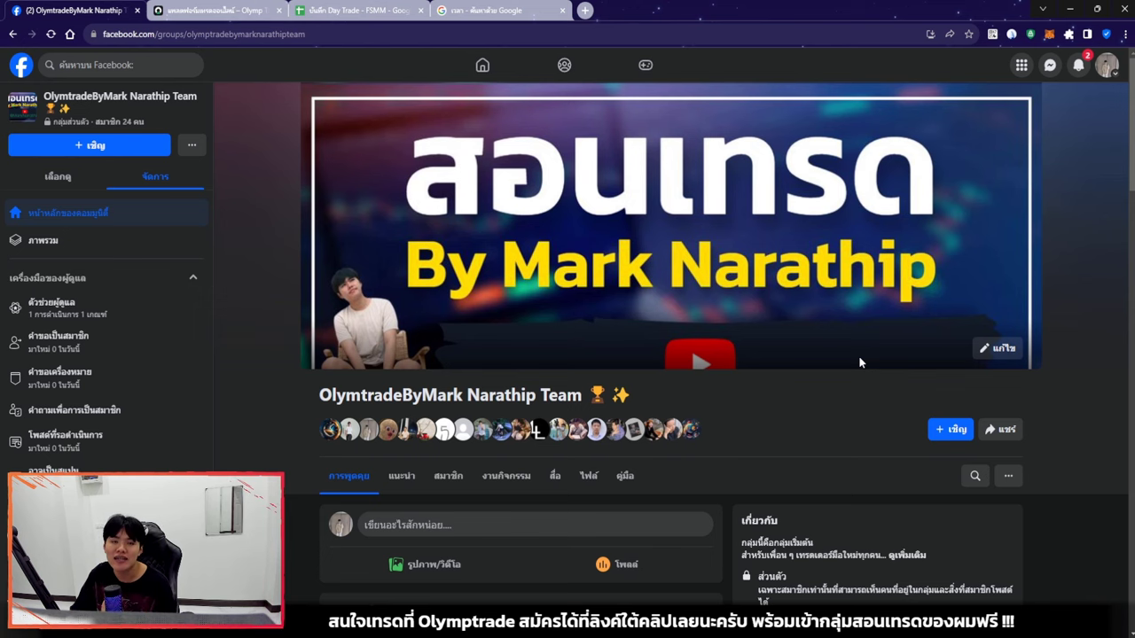
key(ctrl+Tab)
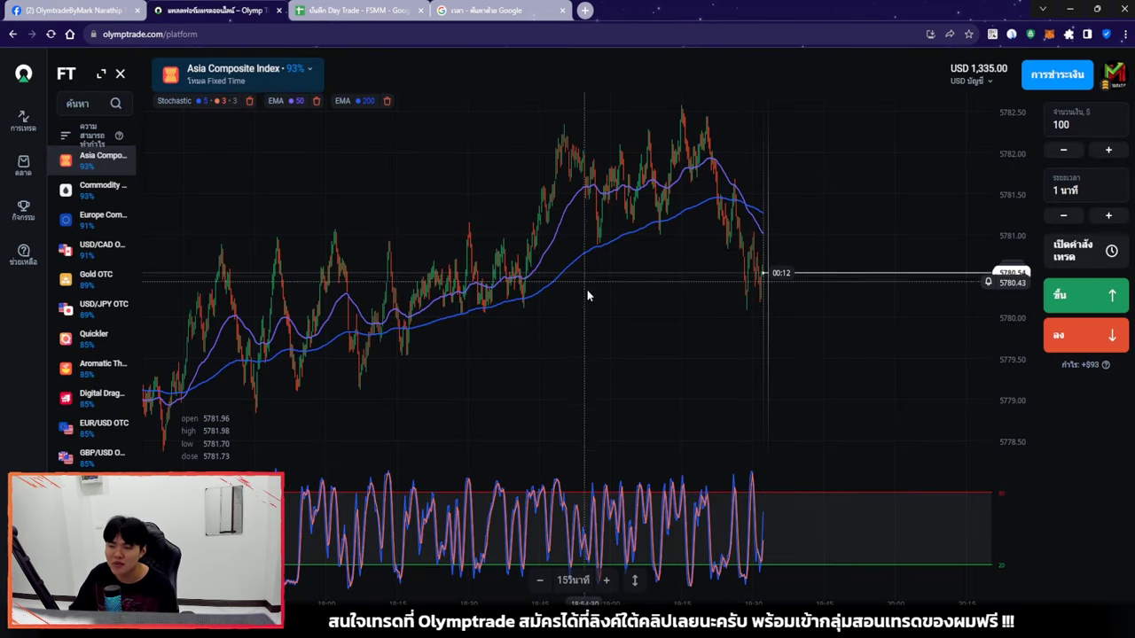
click(104, 20)
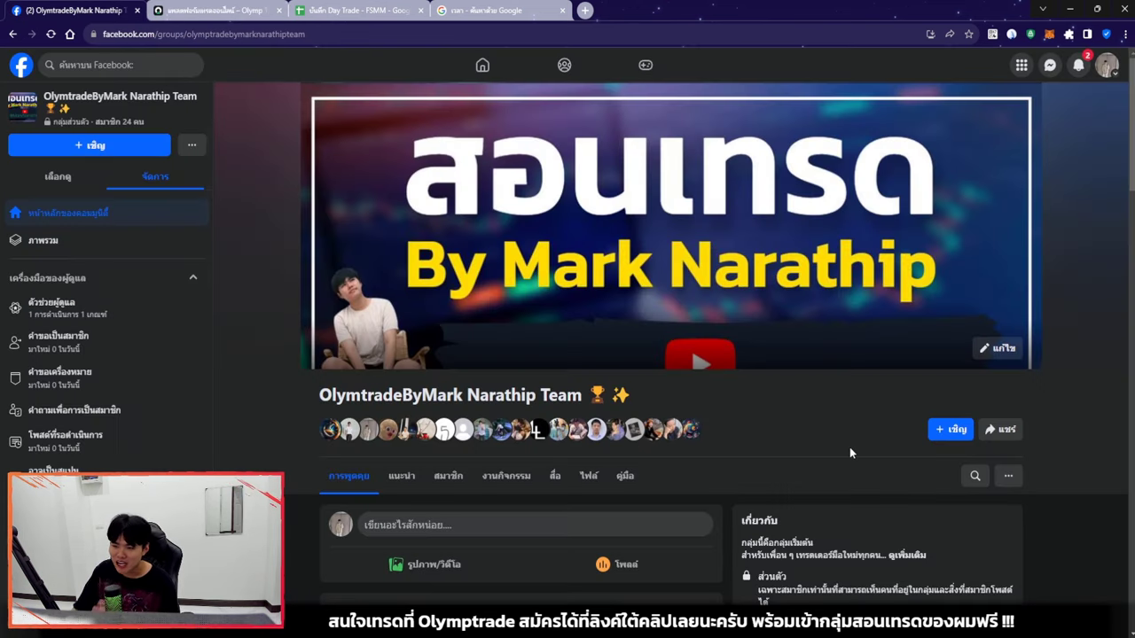